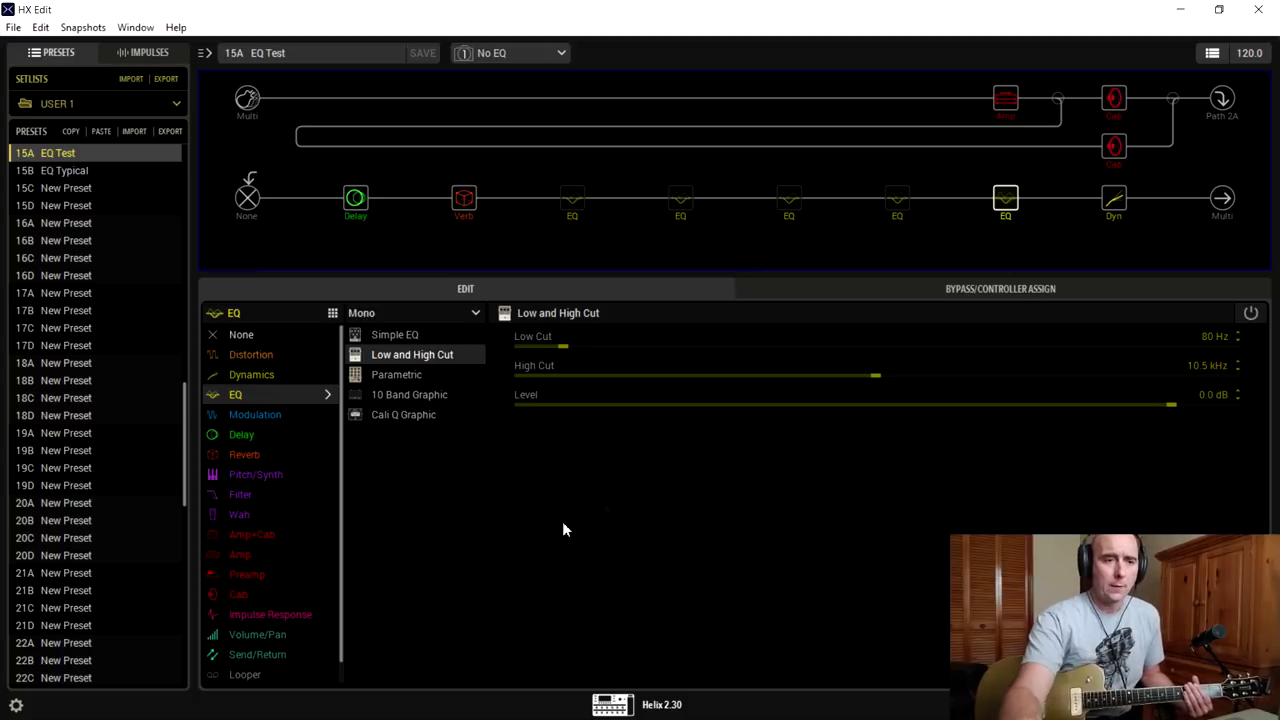
Open the amp block and review its Derailed Ingrid model and tone settings
left_click(1005, 97)
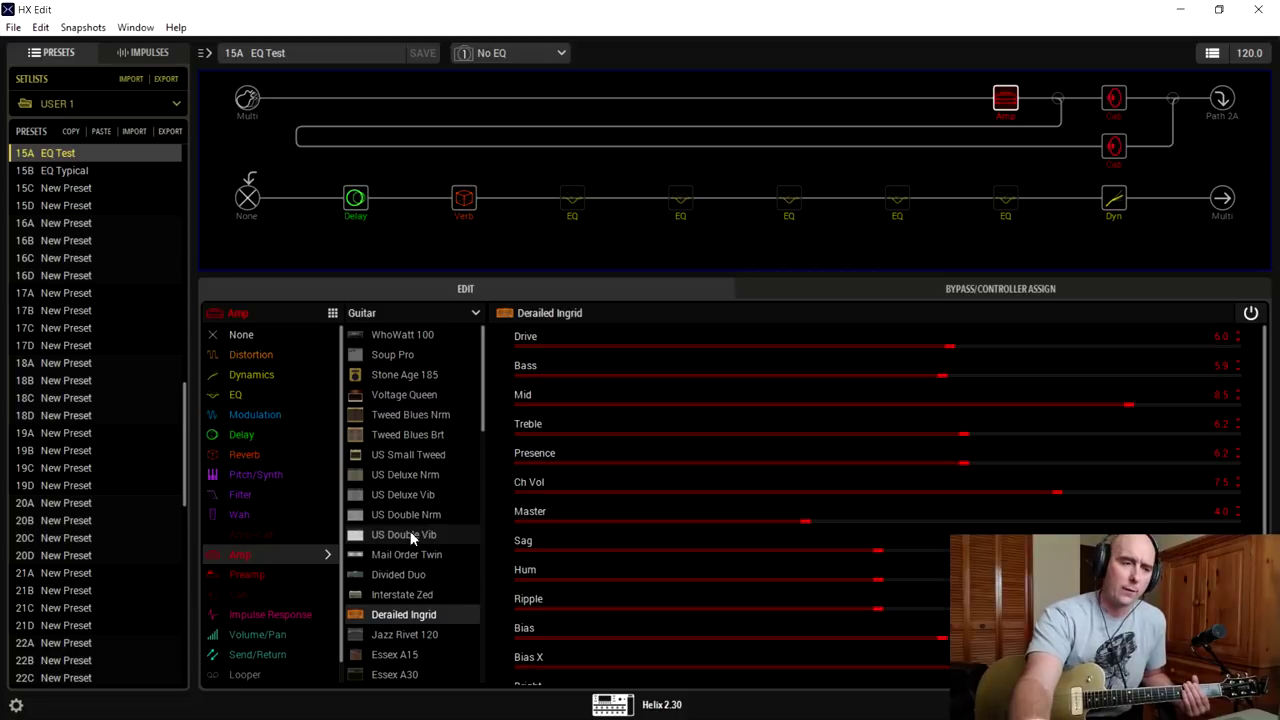
scroll(413, 541, "down", 2)
scroll(413, 541, "up", 1)
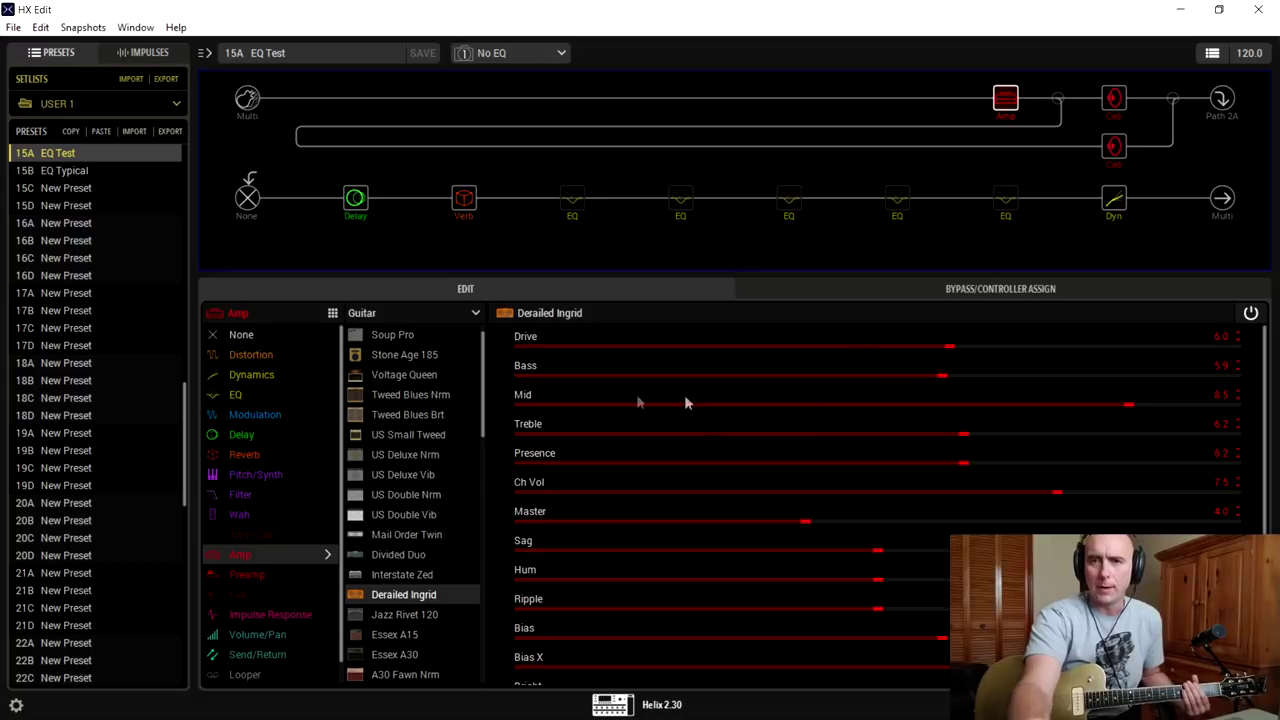
left_click(520, 366)
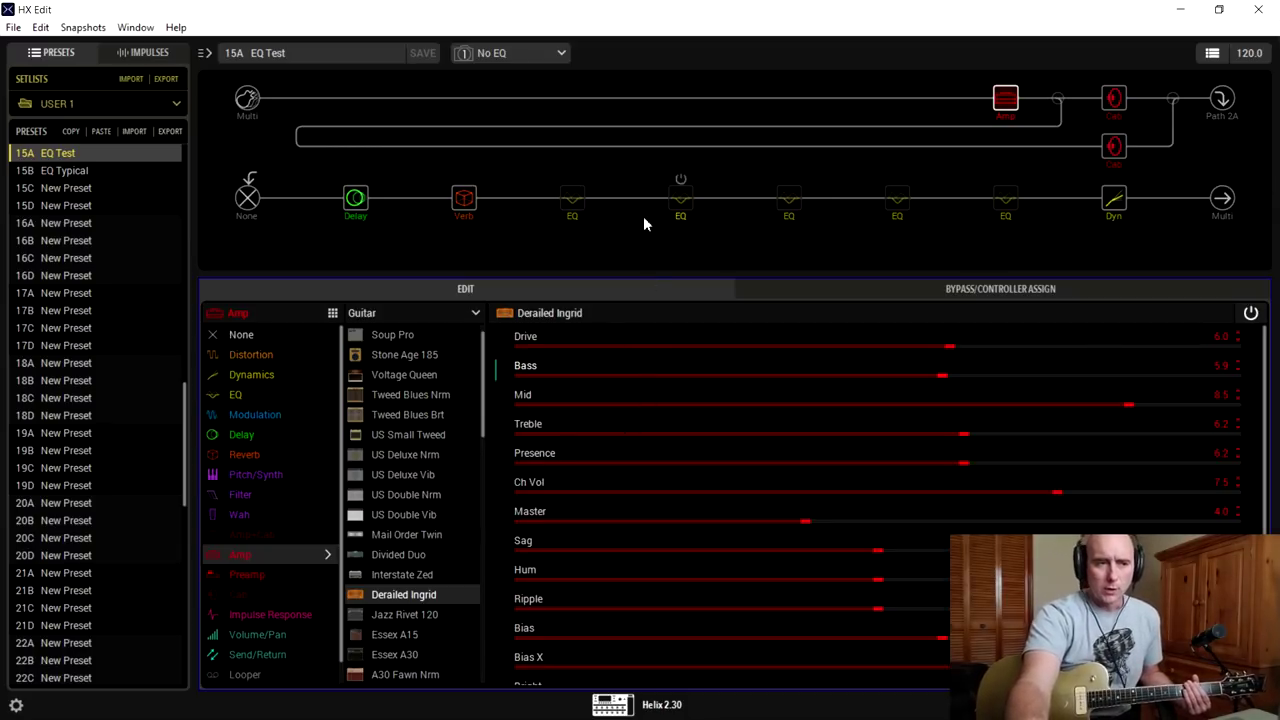
Look through the available mono EQ models and the preset's snapshots, keeping the No EQ snapshot active
left_click(228, 396)
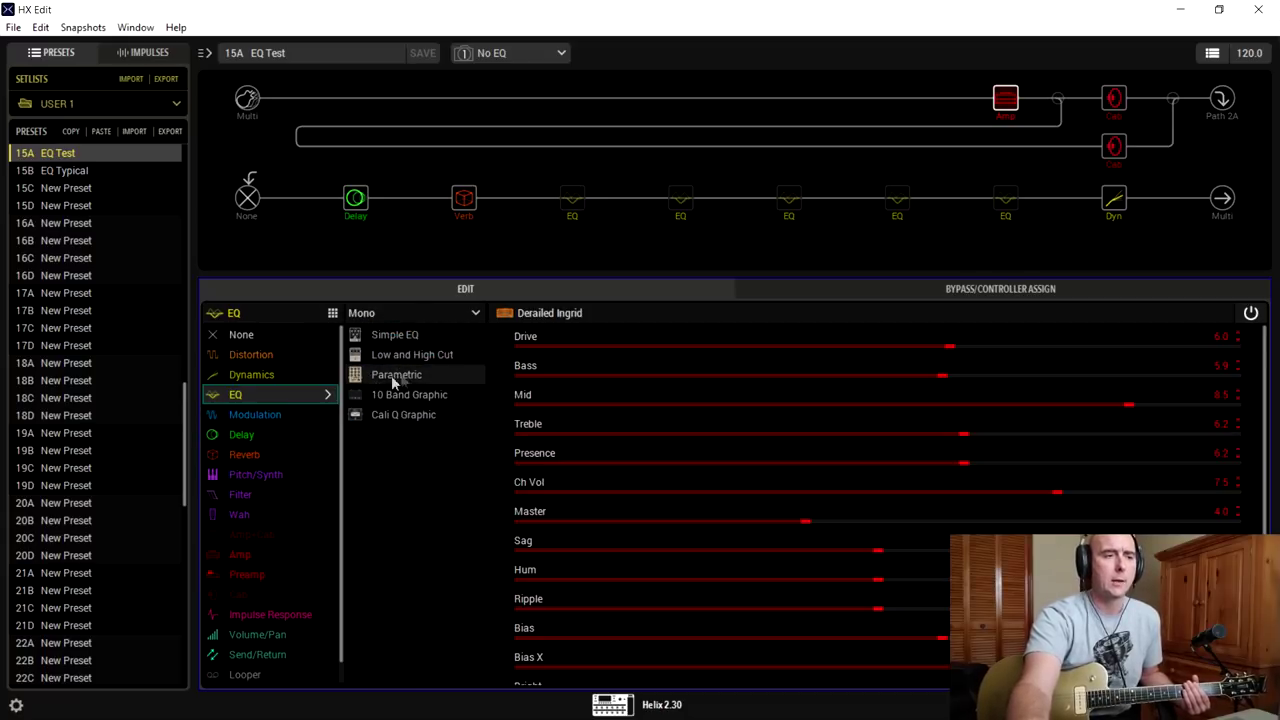
left_click_drag(391, 375, 387, 398)
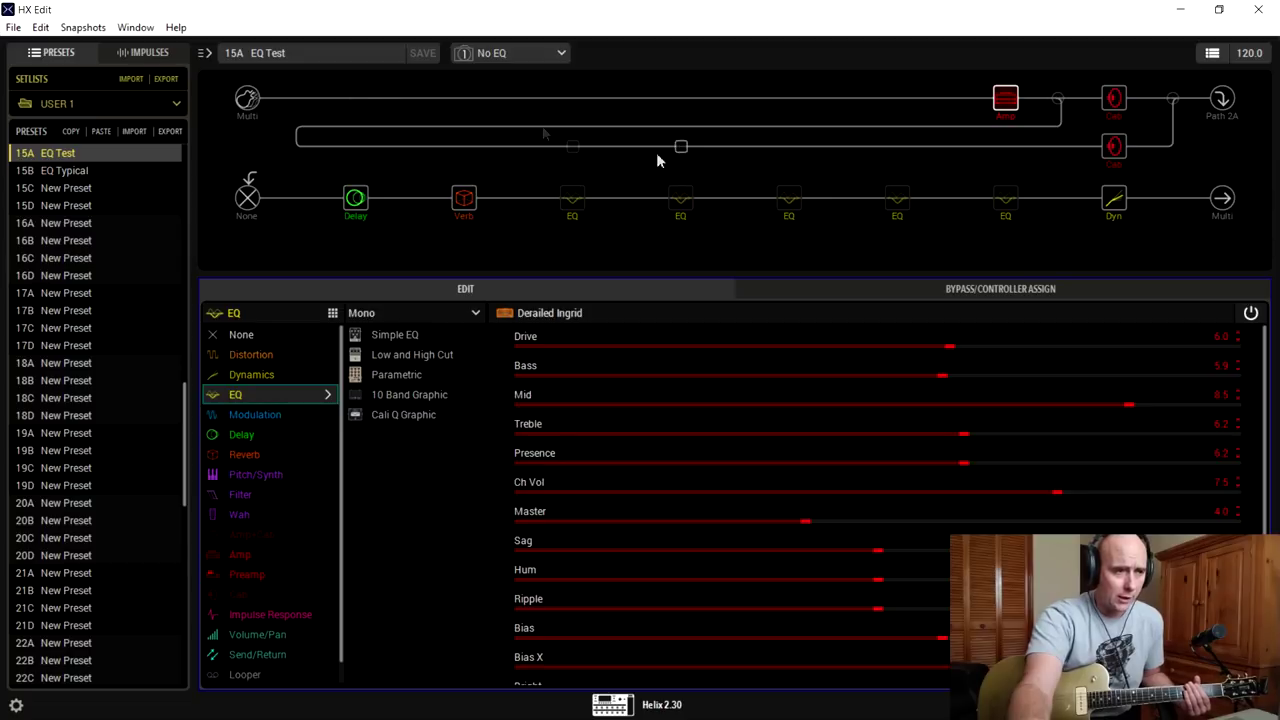
left_click(562, 55)
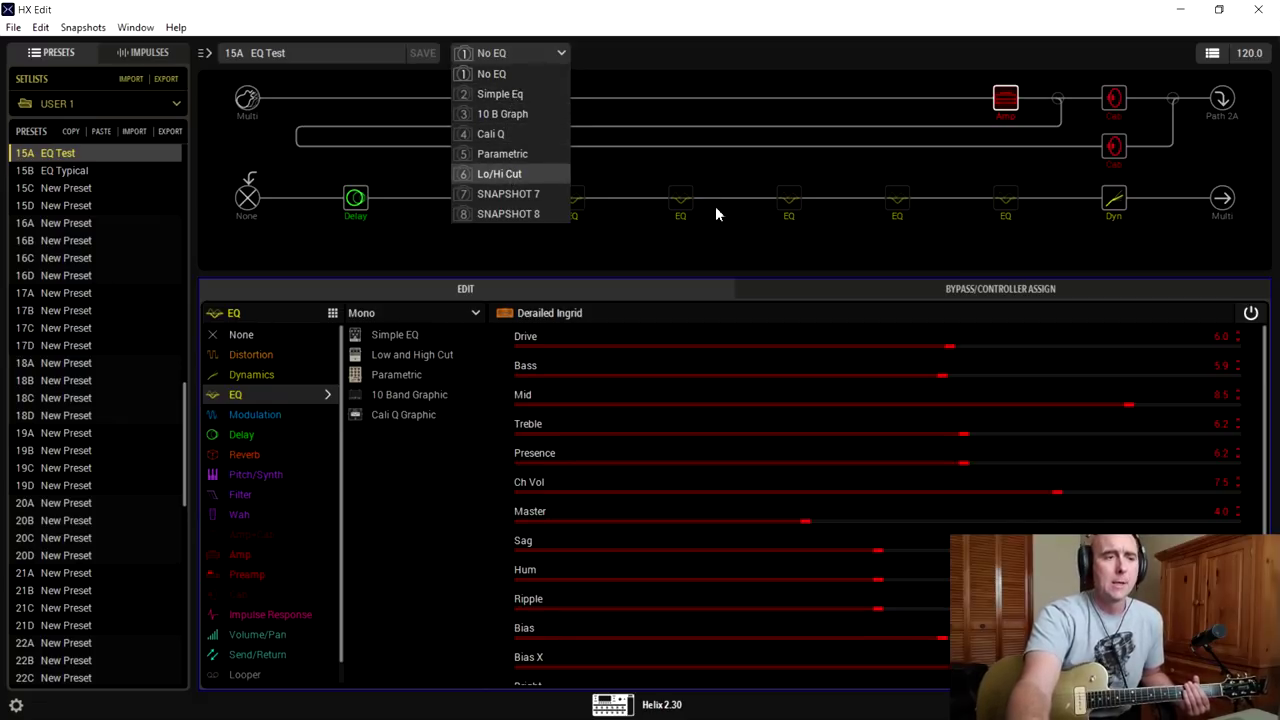
left_click(507, 73)
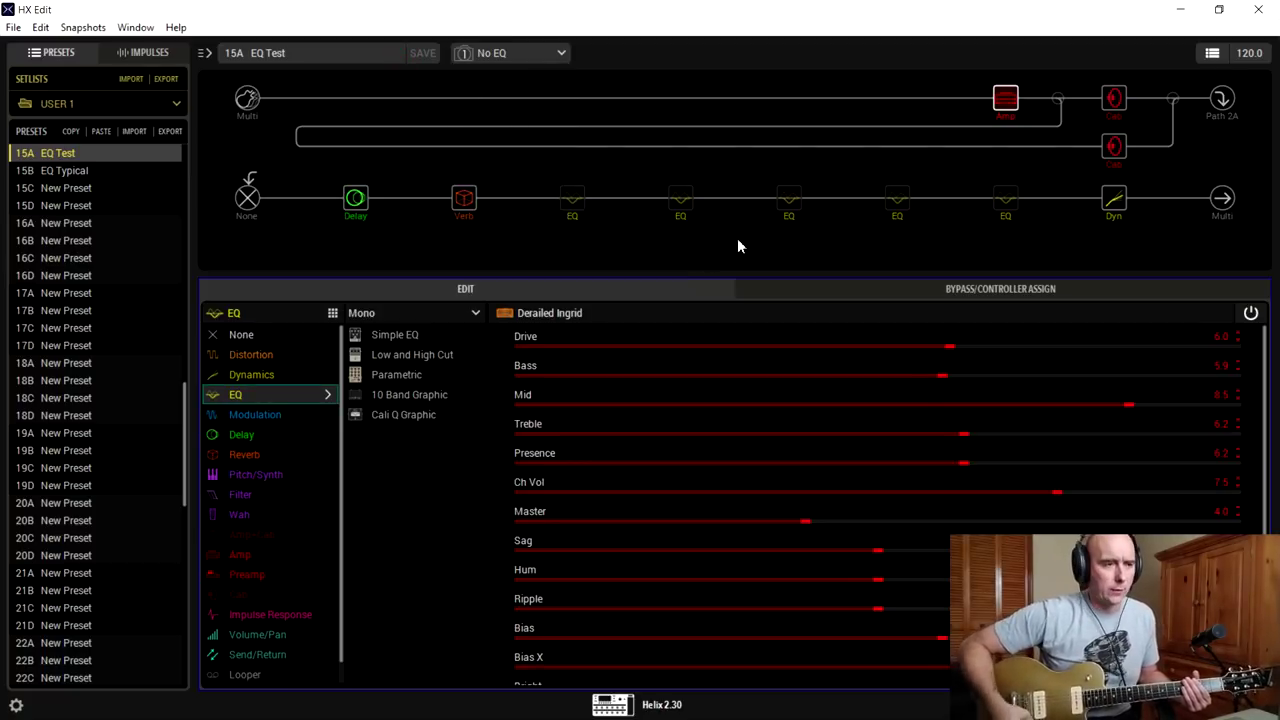
Inspect the settings of the two parallel cab blocks and the dynamics block at the end of the second path
mouse_move(459, 213)
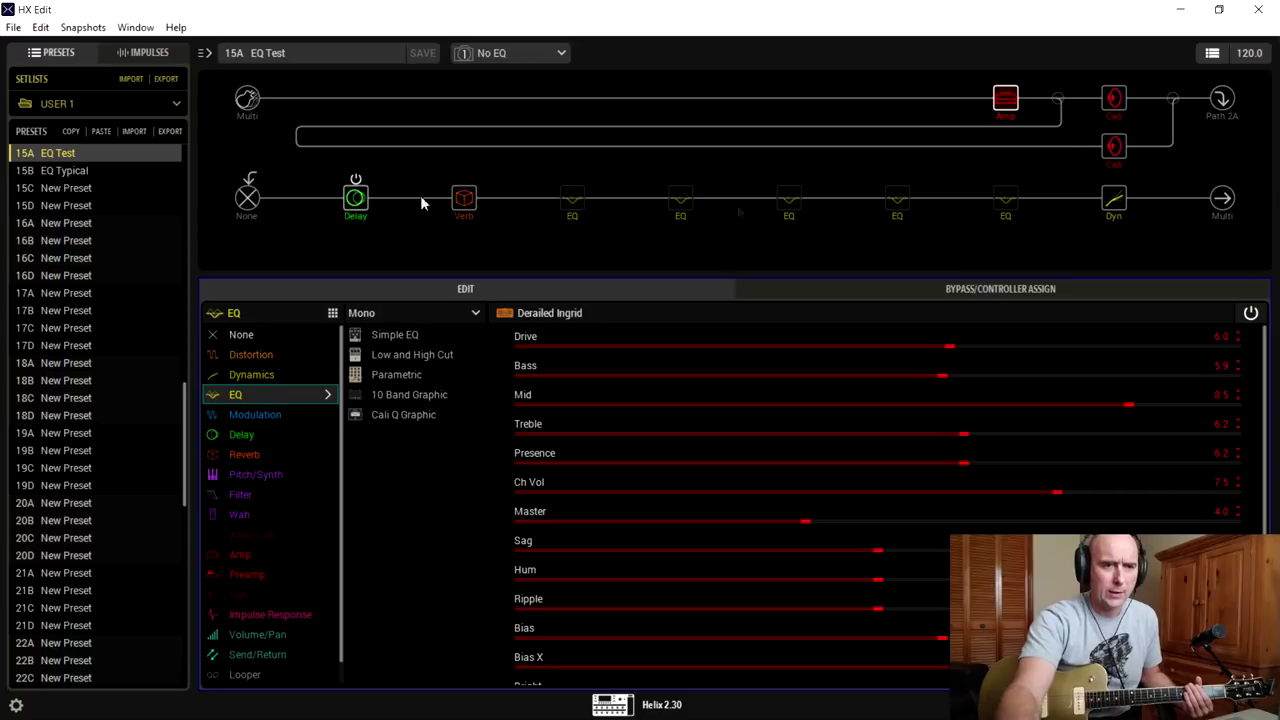
left_click(1114, 99)
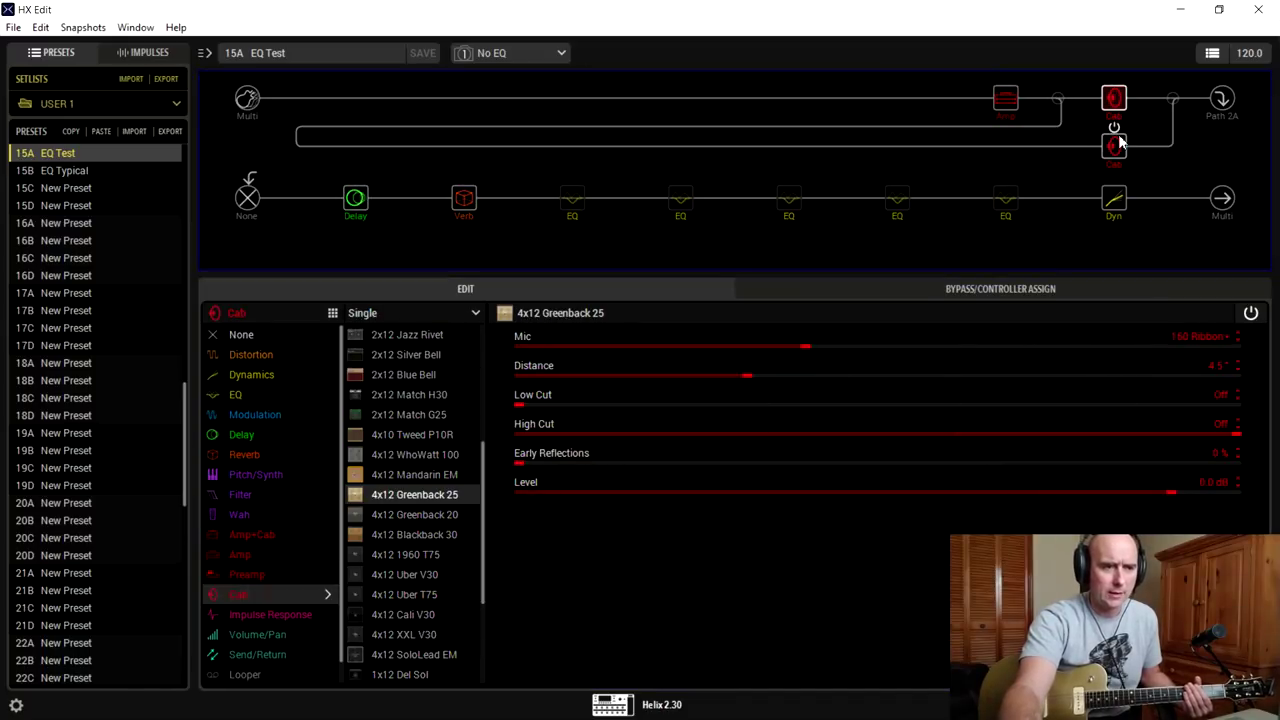
mouse_move(1120, 122)
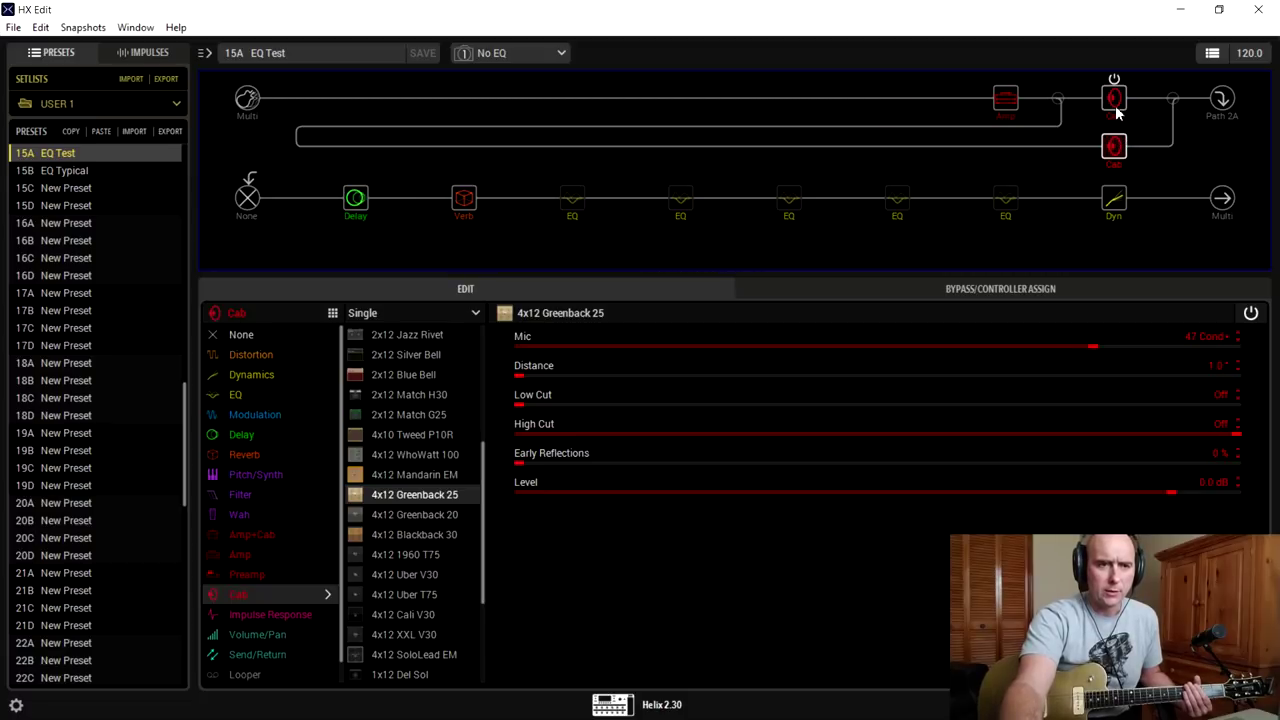
left_click(1117, 113)
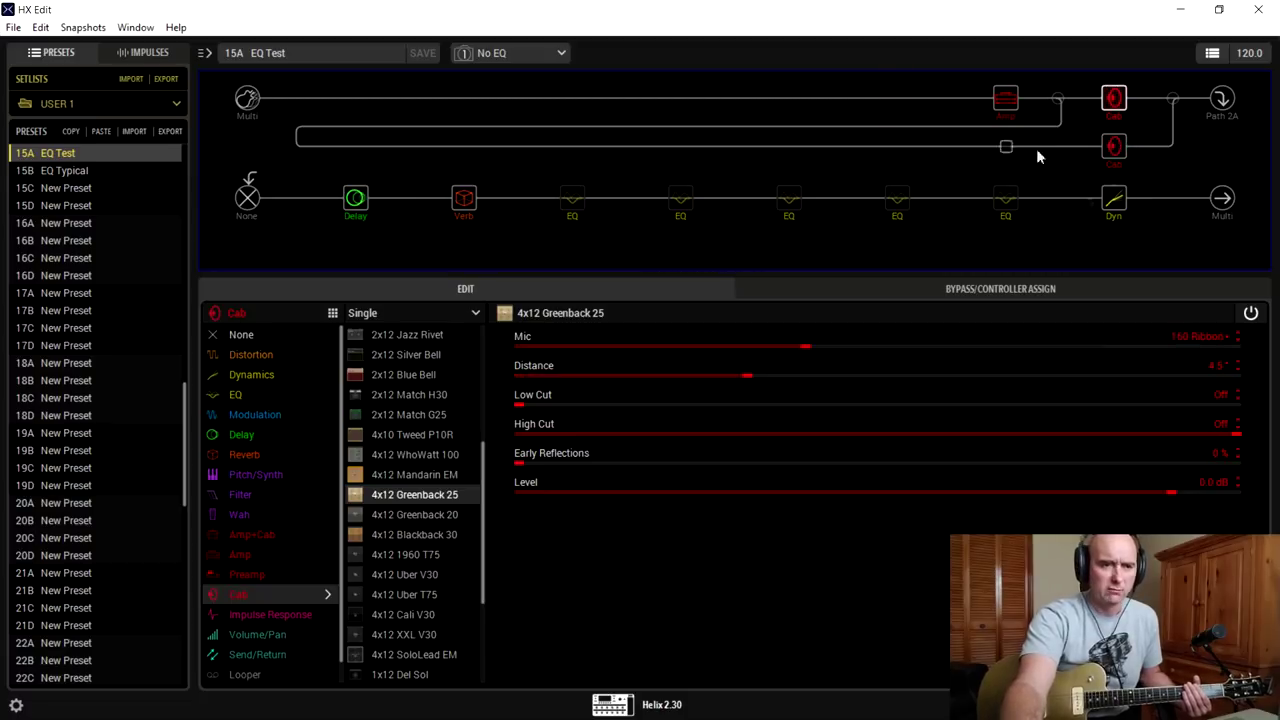
left_click(1111, 206)
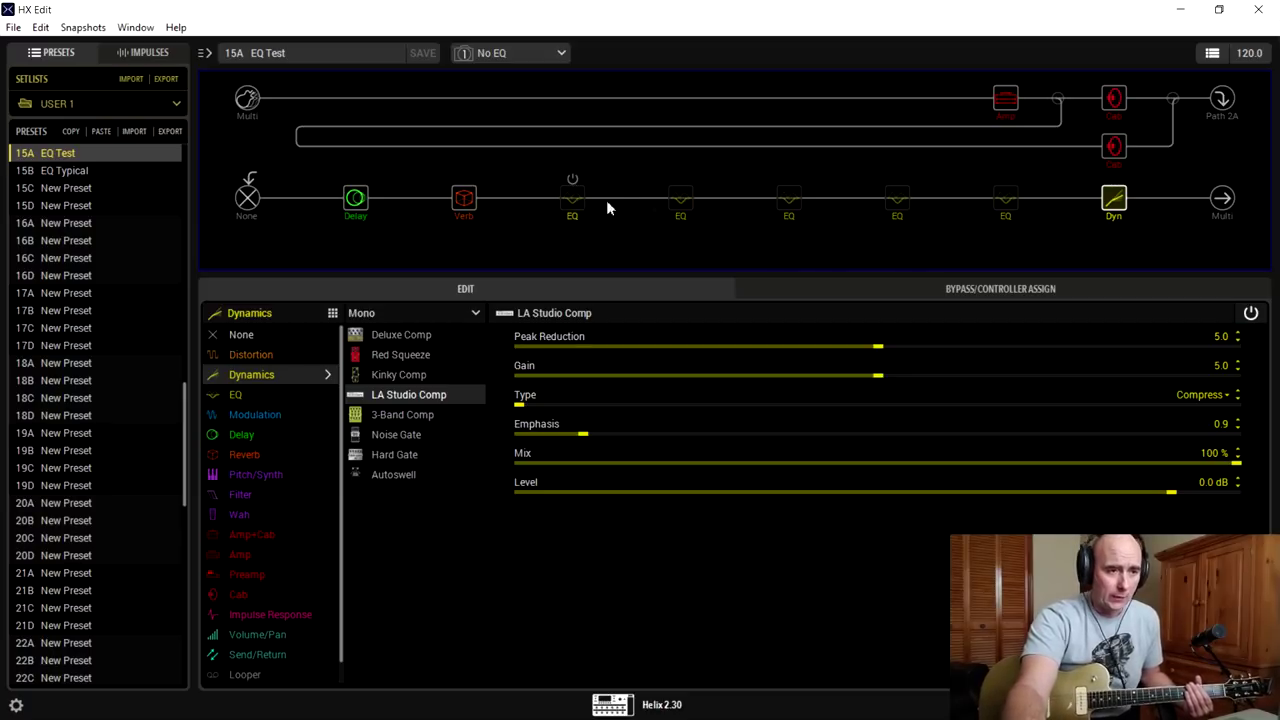
Review the settings of the first four EQ blocks on the second path, from Simple EQ through Parametric
left_click(574, 205)
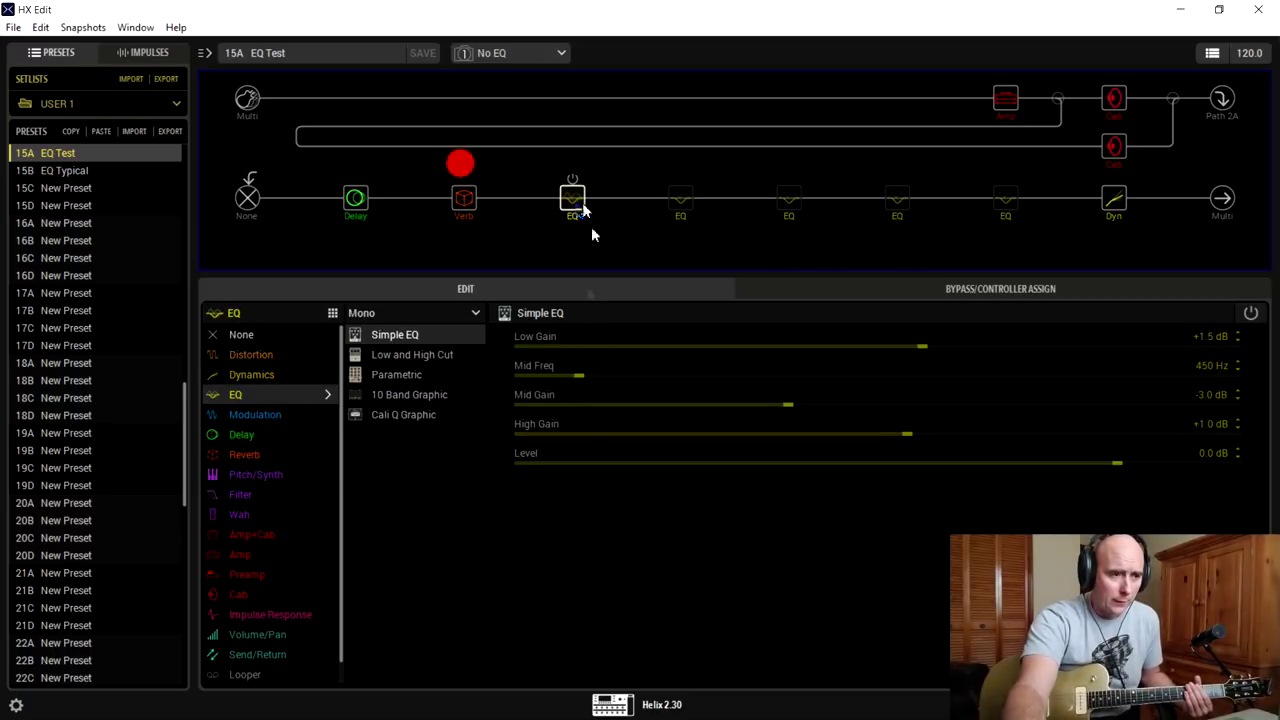
left_click(677, 202)
left_click(789, 200)
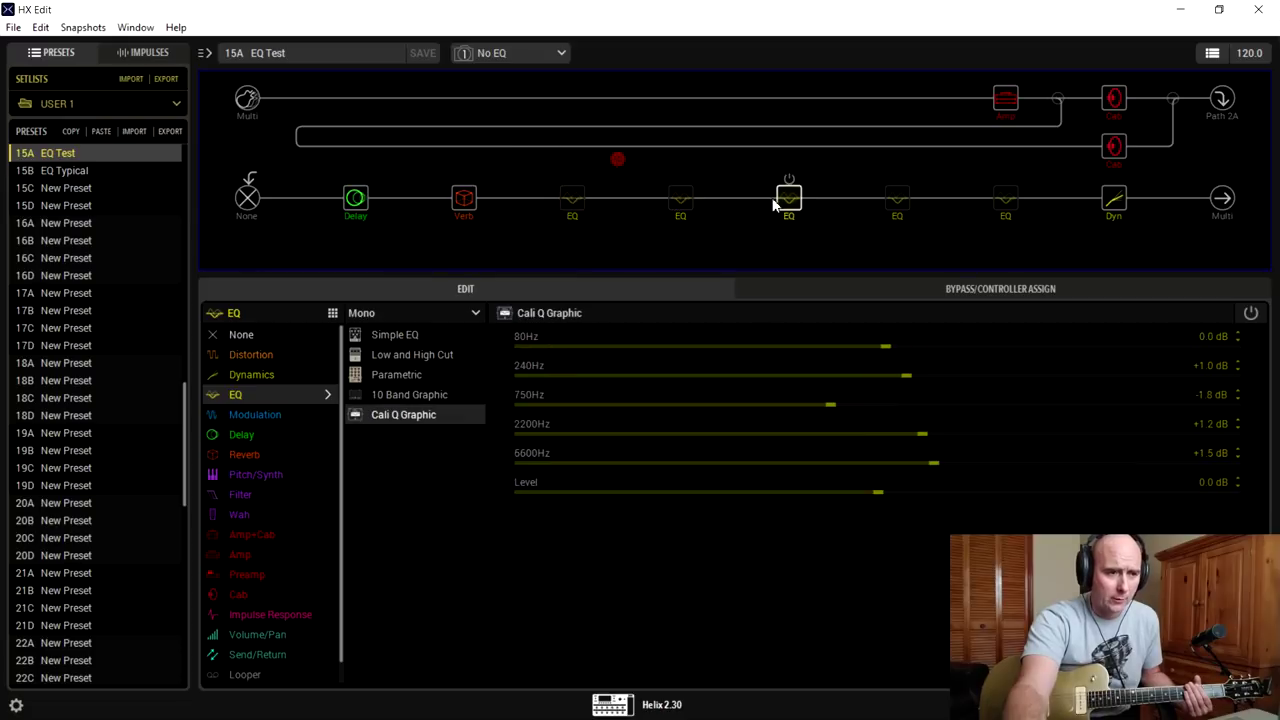
left_click(897, 200)
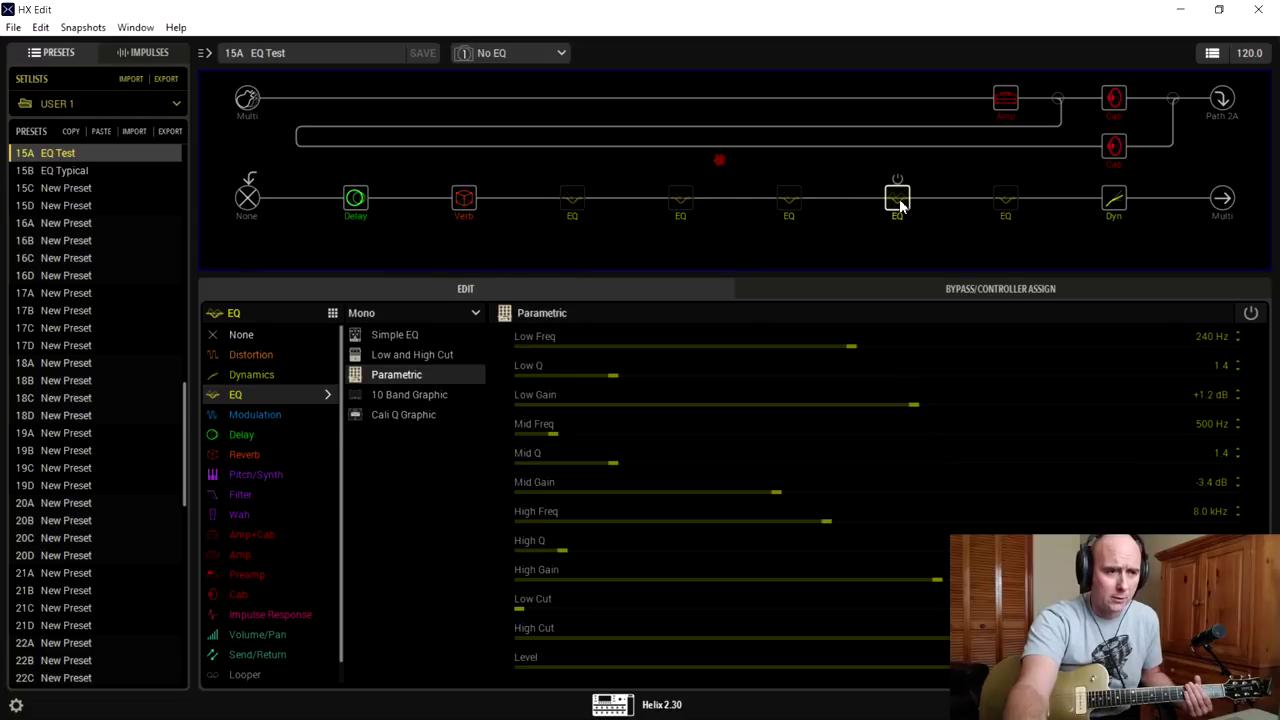
Open the Low and High Cut EQ block and recall the Lo/Hi Cut snapshot
left_click(1008, 202)
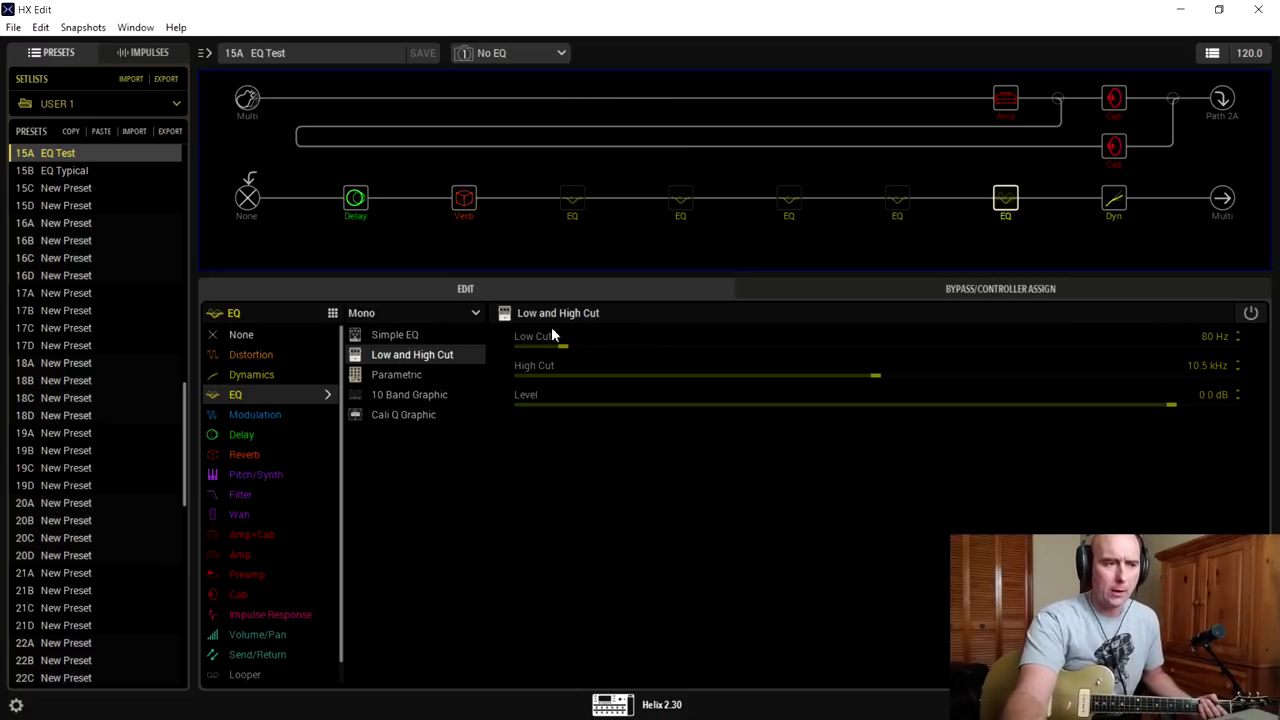
left_click(561, 53)
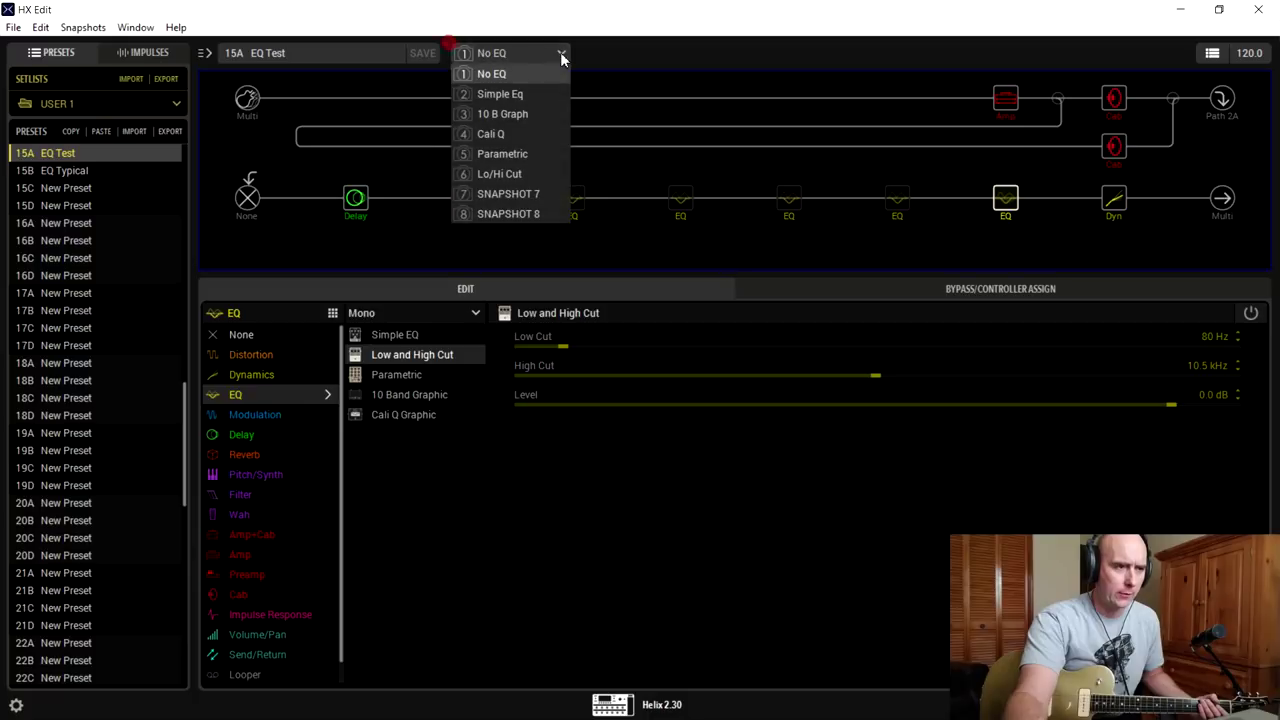
left_click(521, 173)
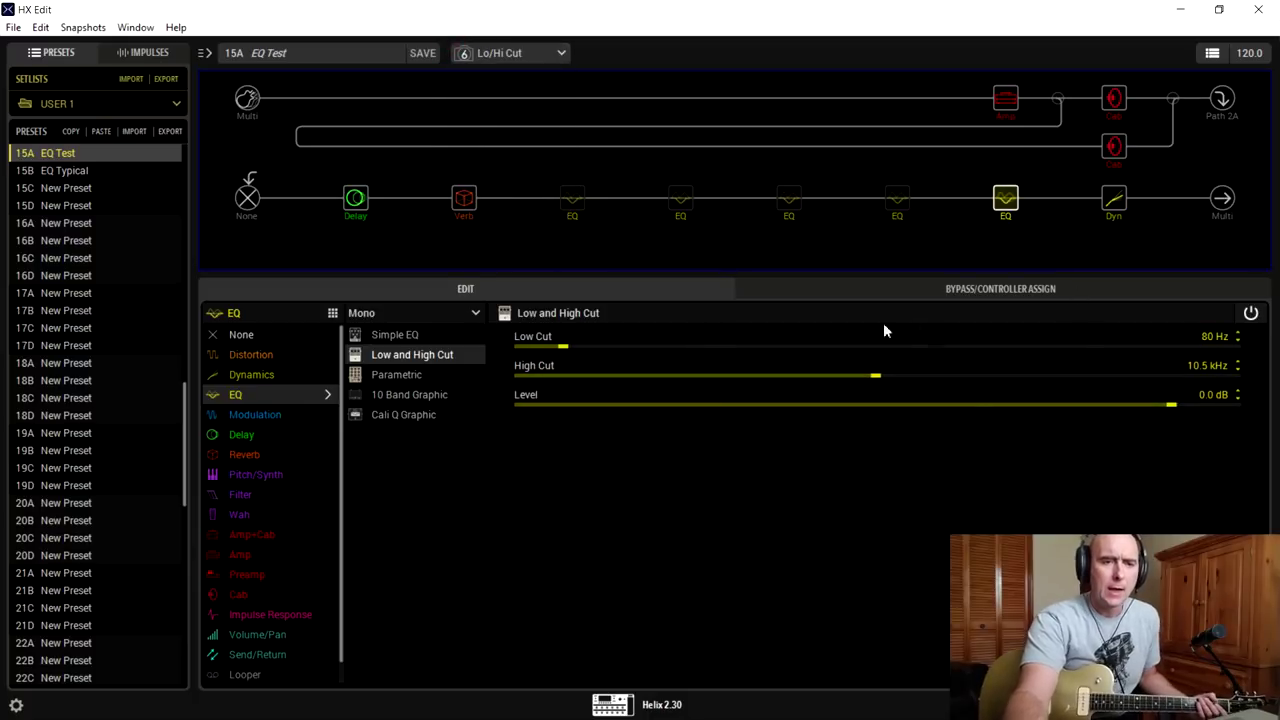
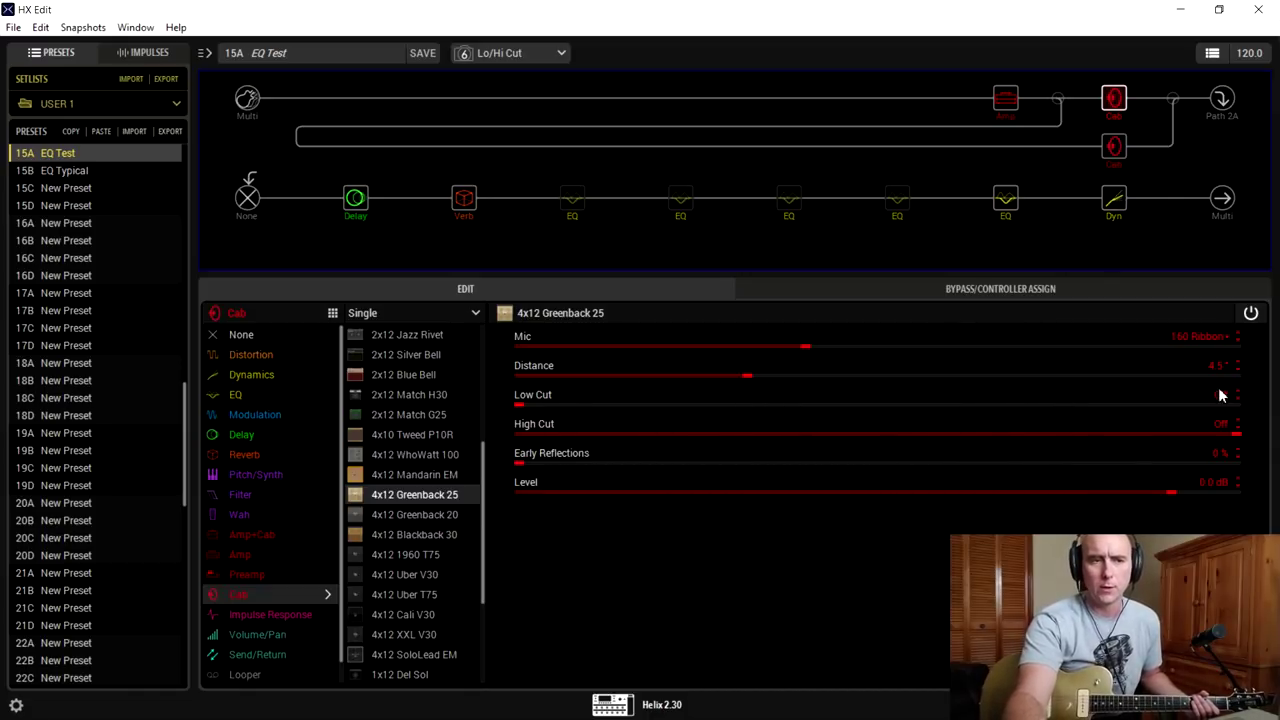
Check the Low and High Cut EQ block, and set the High Cut of the upper cab block to 10.5 kHz
left_click(1008, 194)
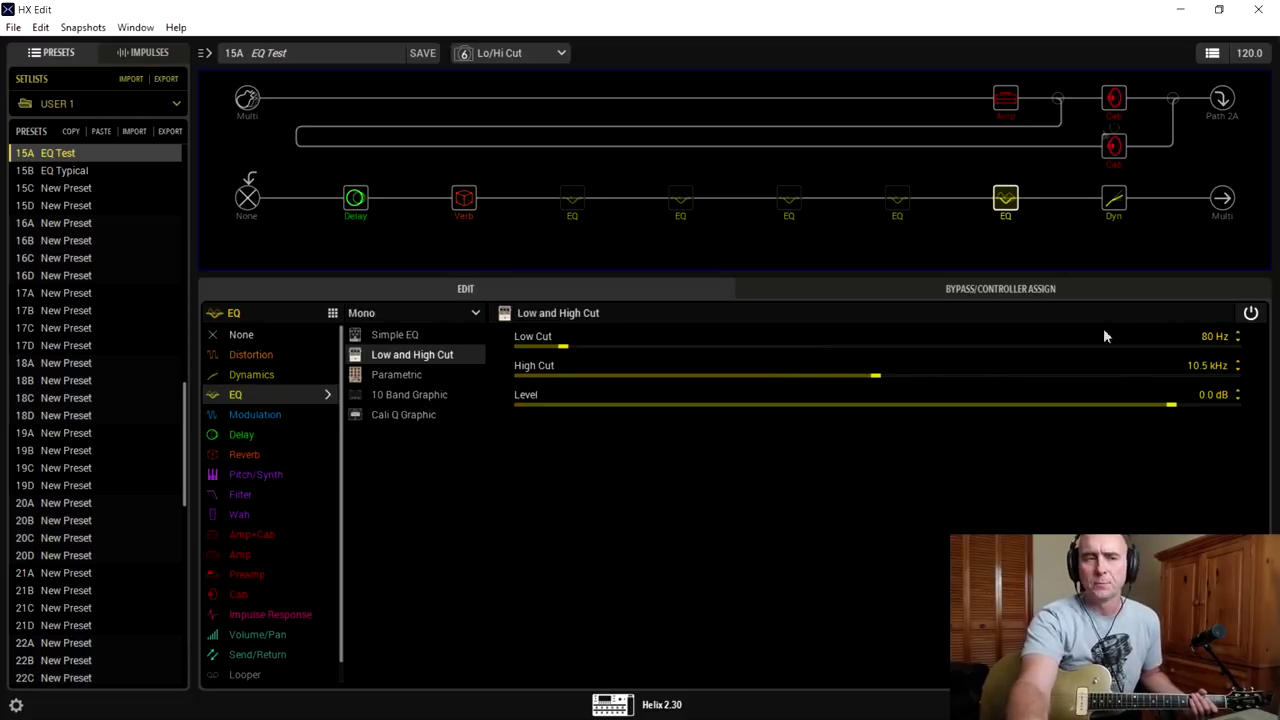
left_click(1117, 108)
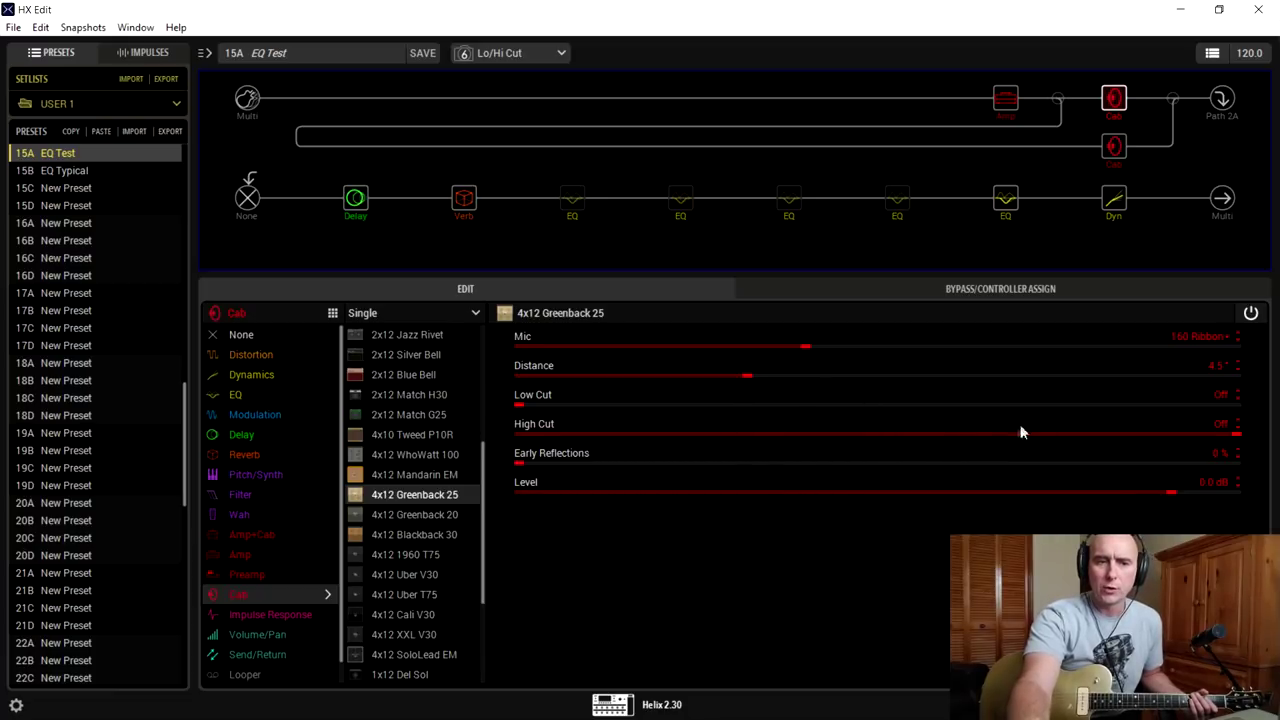
left_click(890, 434)
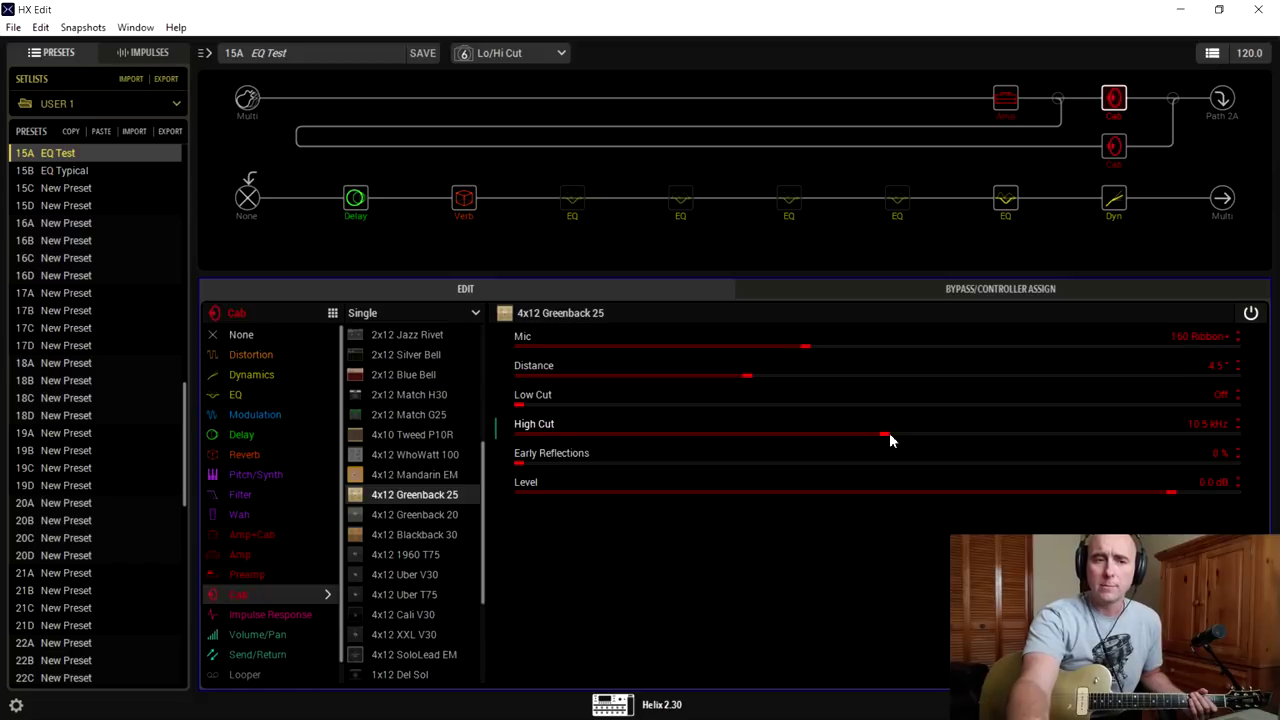
Compare the cab's cut settings with the Low and High Cut EQ block, and return the upper cab's High Cut to Off
left_click(1004, 202)
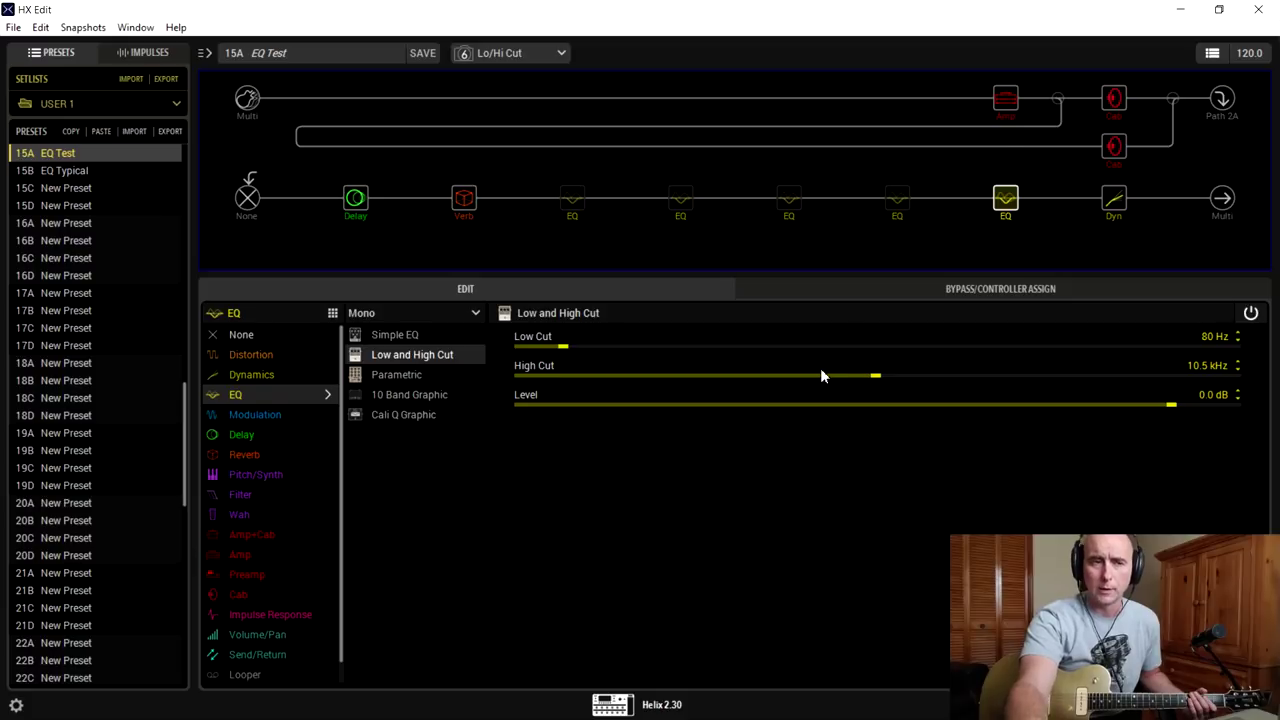
left_click(1113, 105)
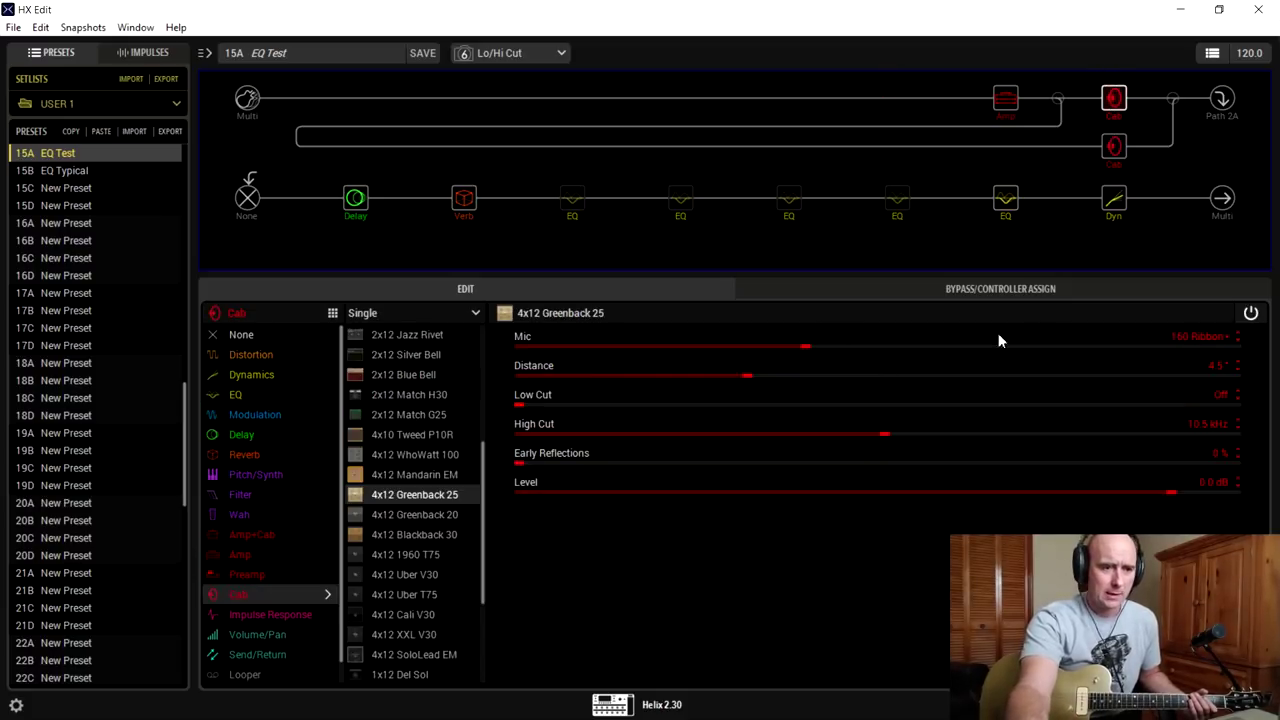
left_click_drag(885, 442, 1268, 435)
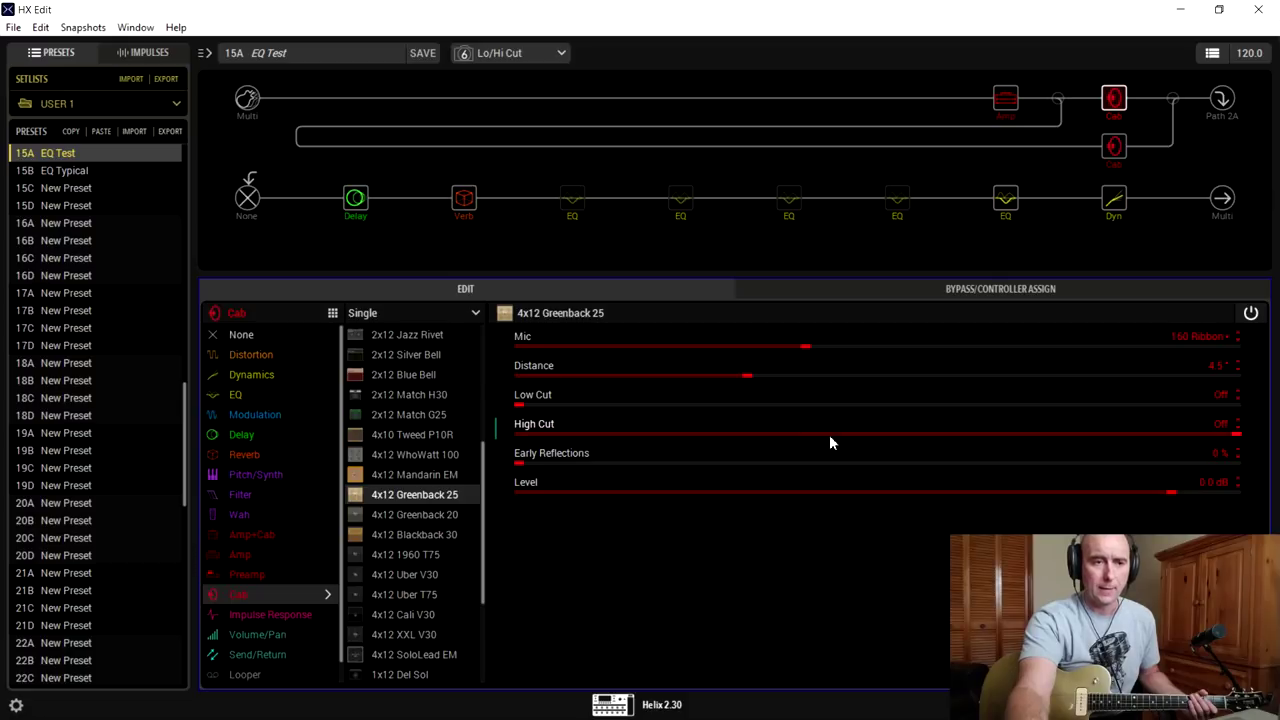
Sweep the Low Cut of the Low and High Cut EQ block up to about 200 Hz and back down to 80 Hz
left_click(1005, 199)
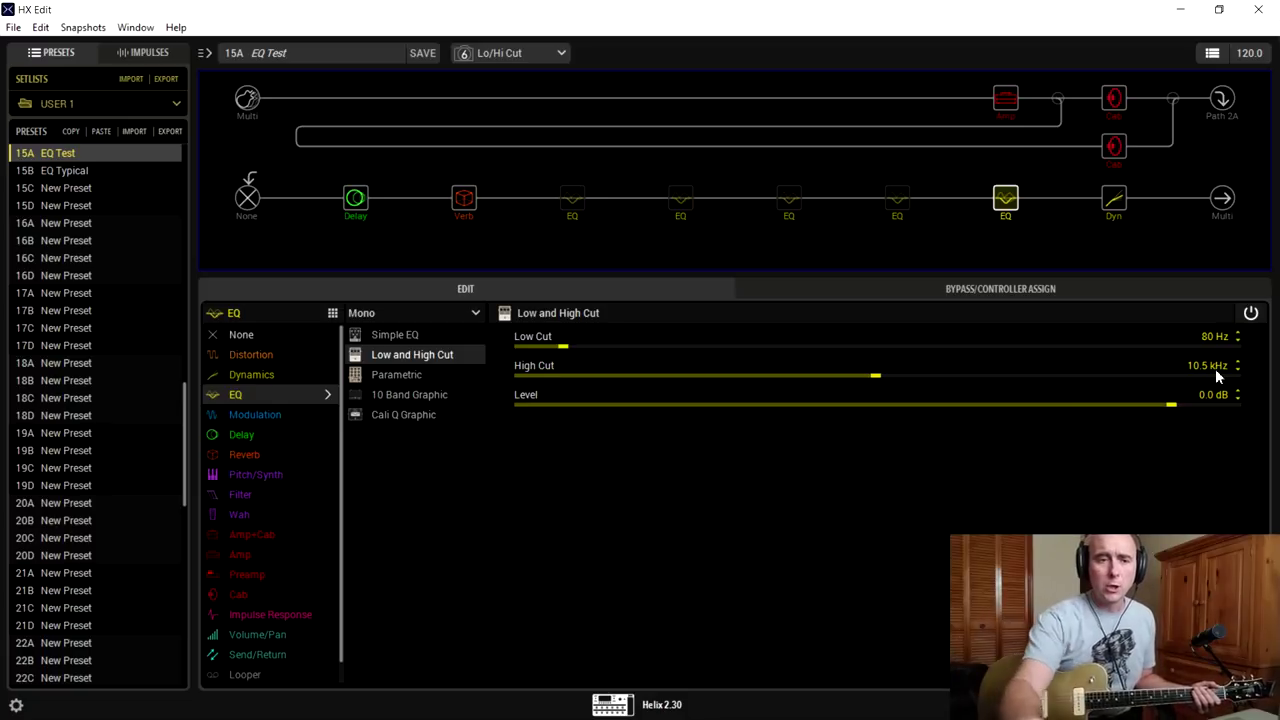
scroll(1210, 339, "up", 6)
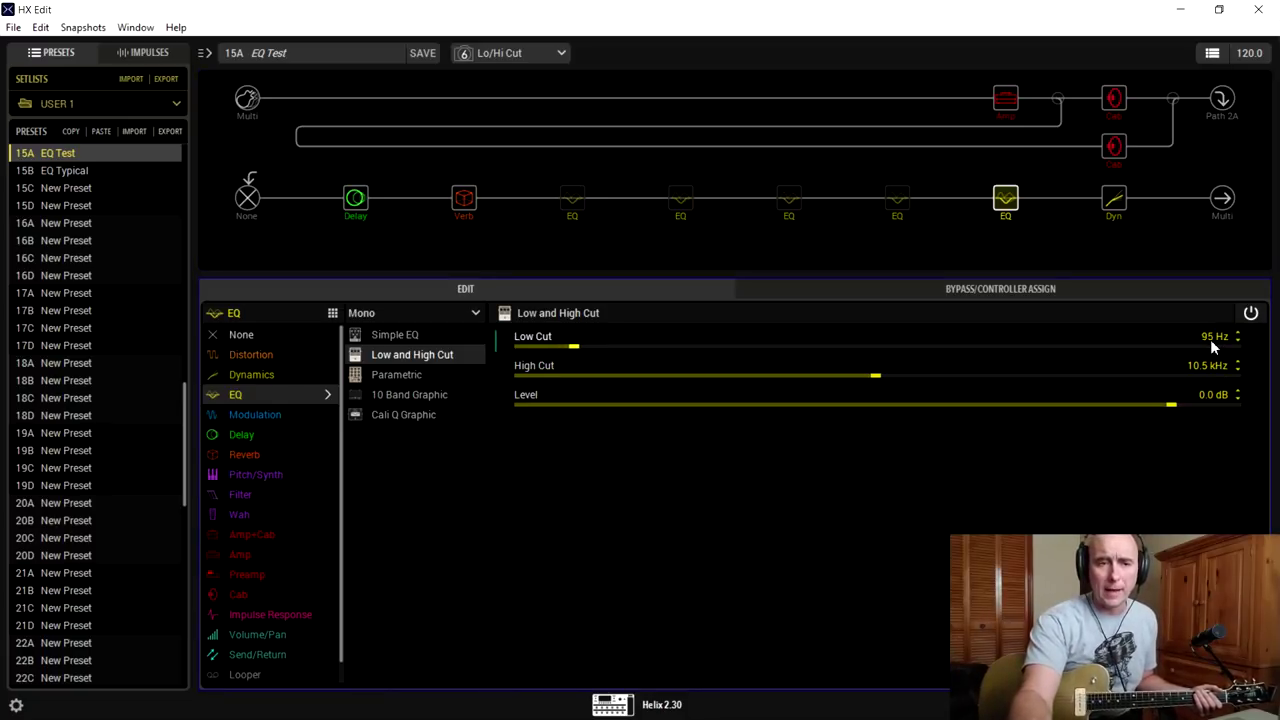
scroll(1210, 339, "up", 2)
scroll(1210, 339, "down", 5)
scroll(1210, 339, "up", 3)
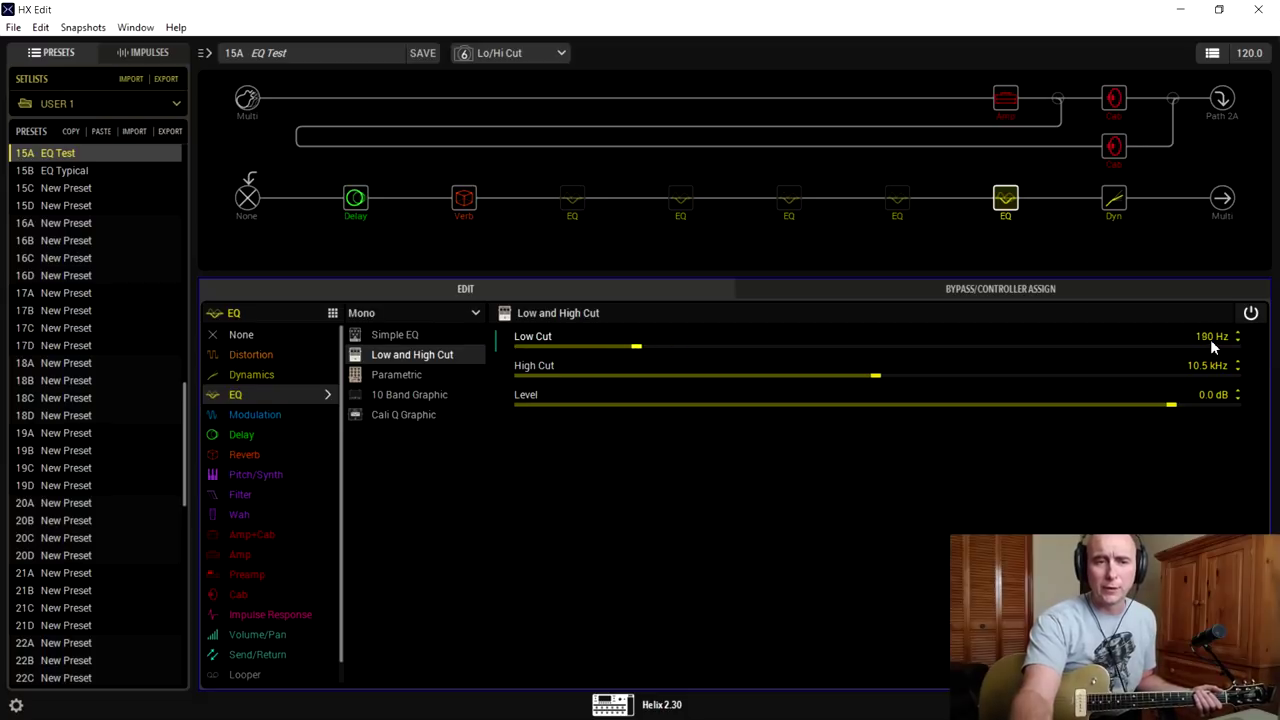
scroll(1210, 339, "up", 2)
scroll(1210, 339, "down", 5)
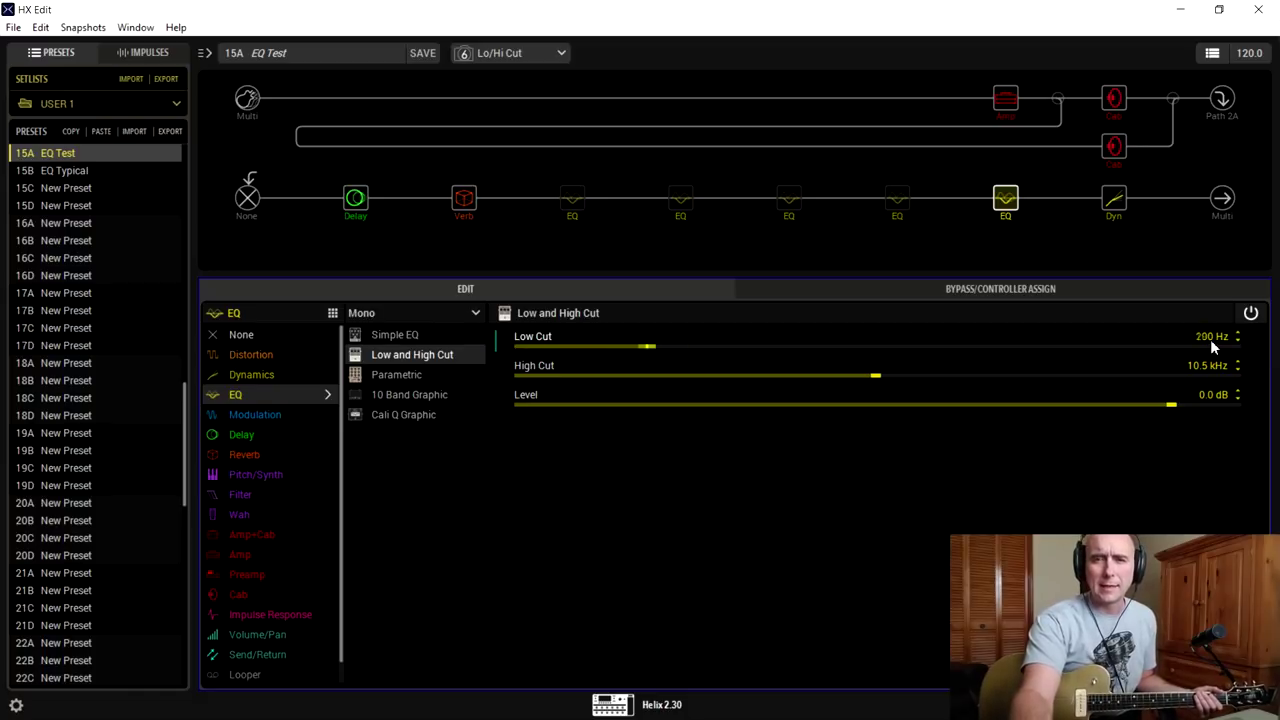
scroll(1210, 339, "down", 4)
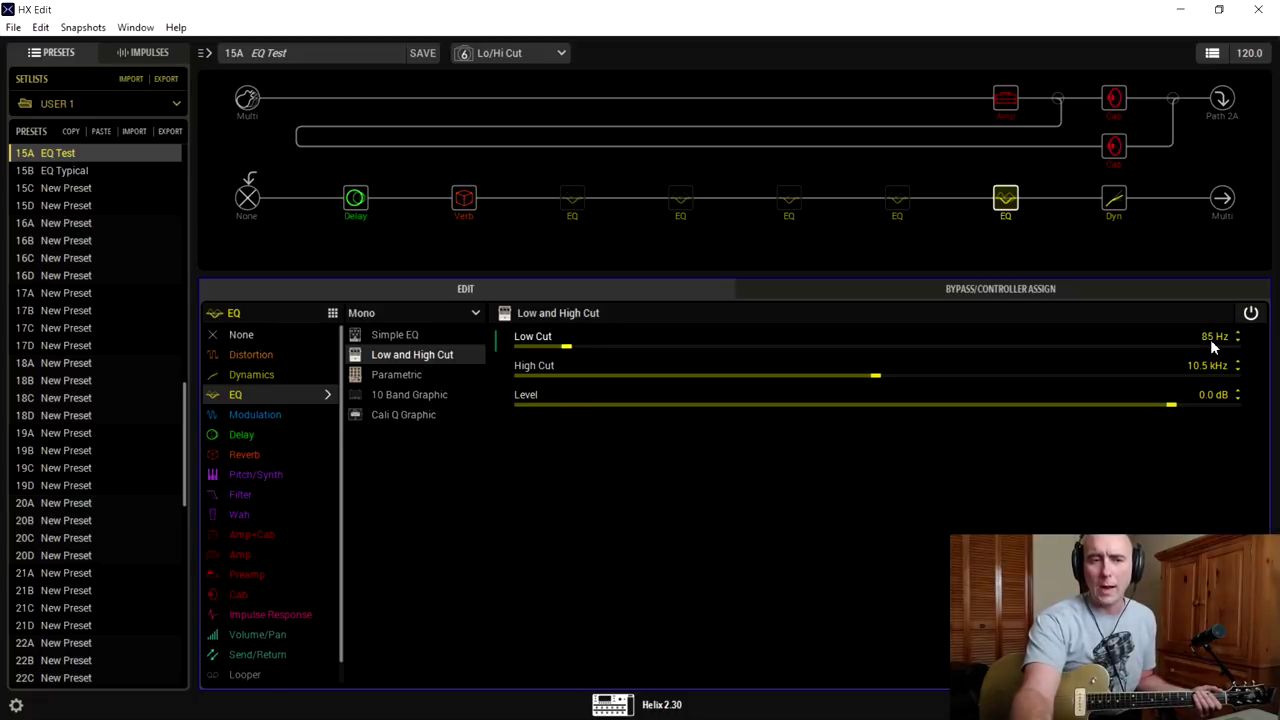
scroll(1210, 339, "down", 1)
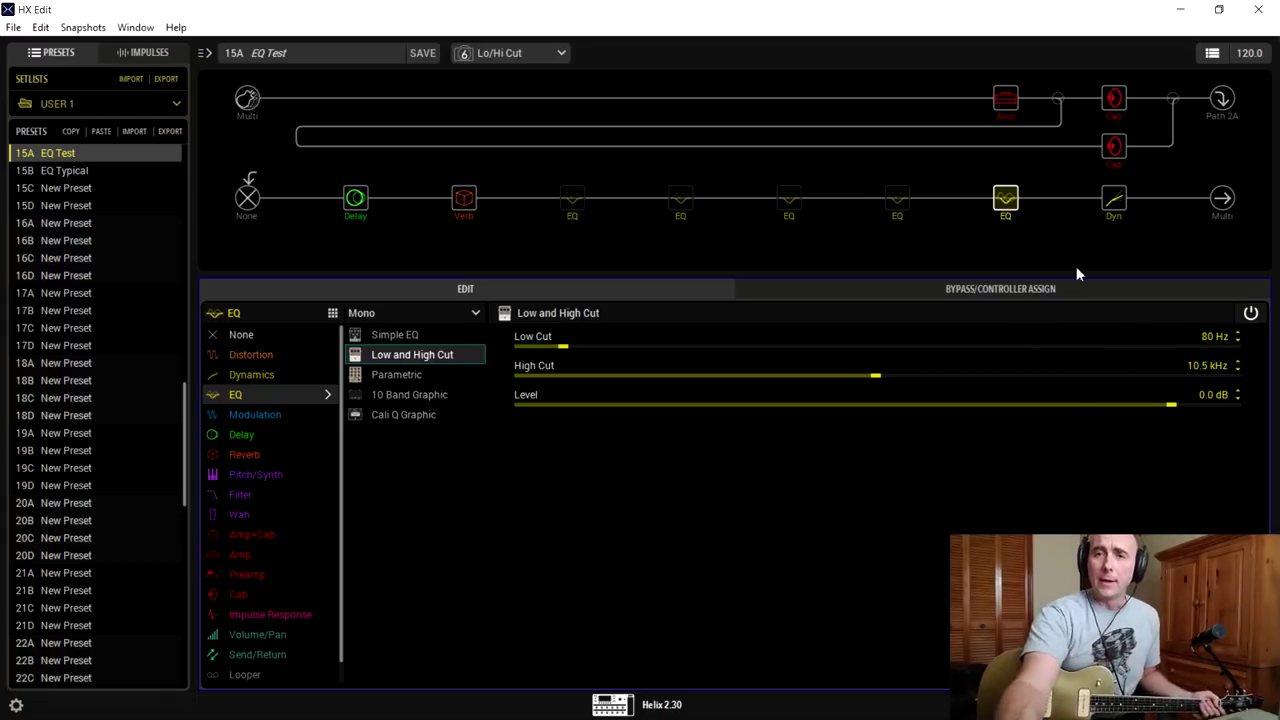
Recall the No EQ snapshot for comparison and switch to the Simple Eq snapshot
mouse_move(998, 200)
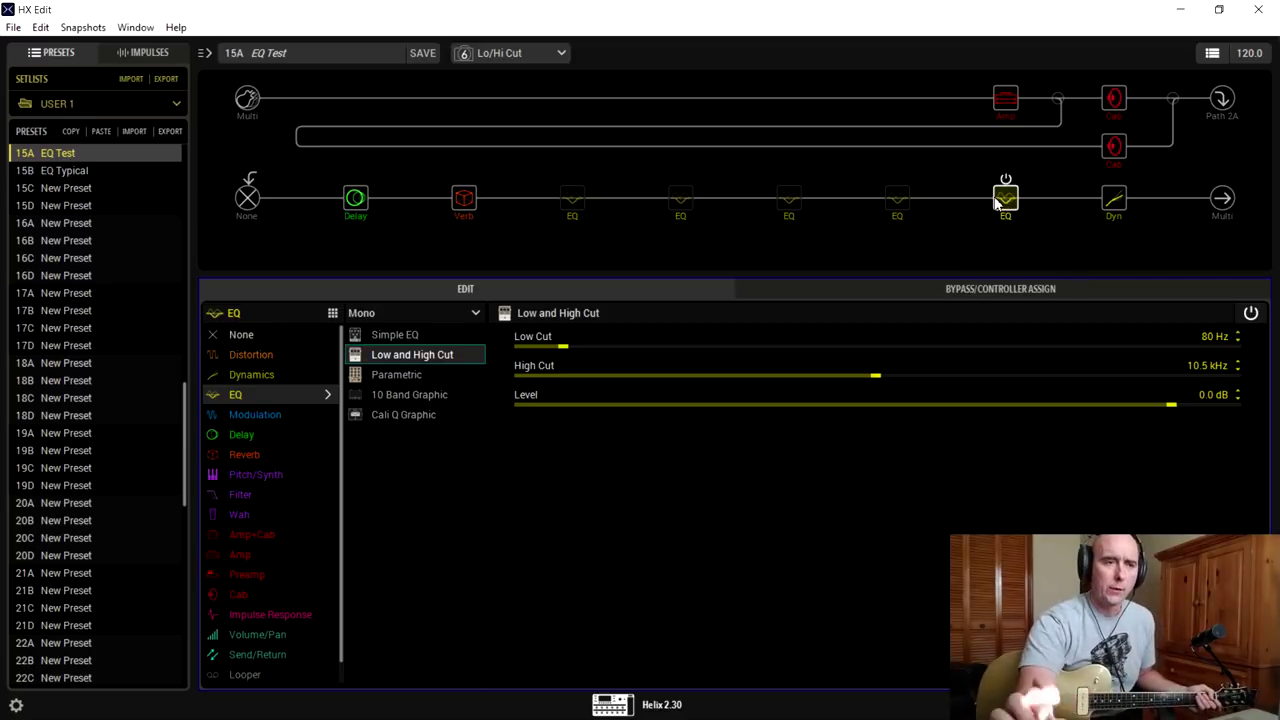
left_click(540, 56)
left_click(532, 72)
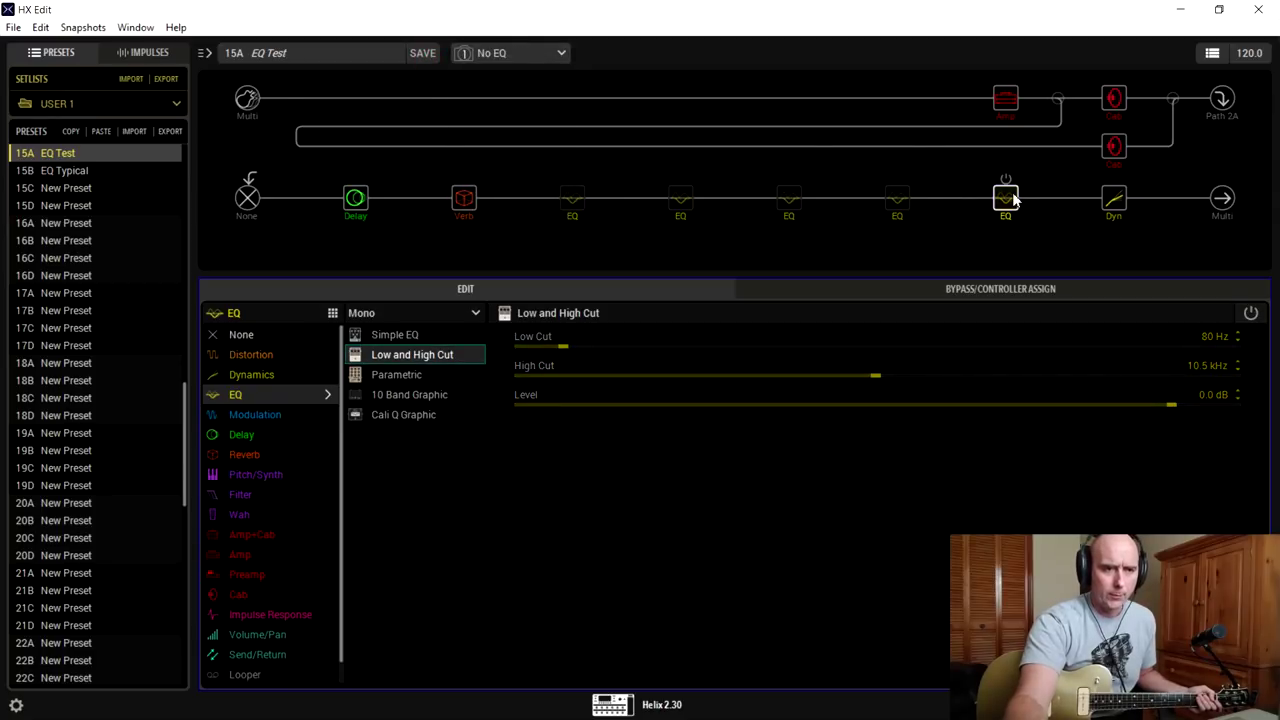
left_click(559, 56)
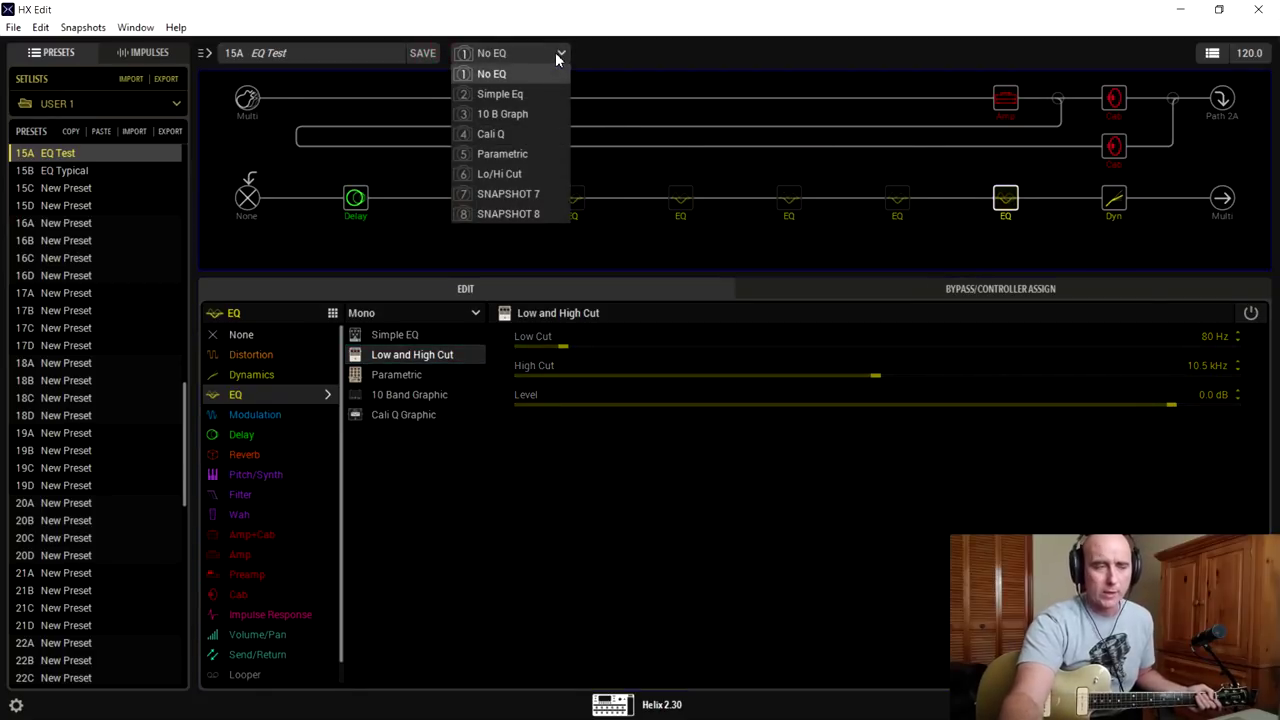
left_click(545, 94)
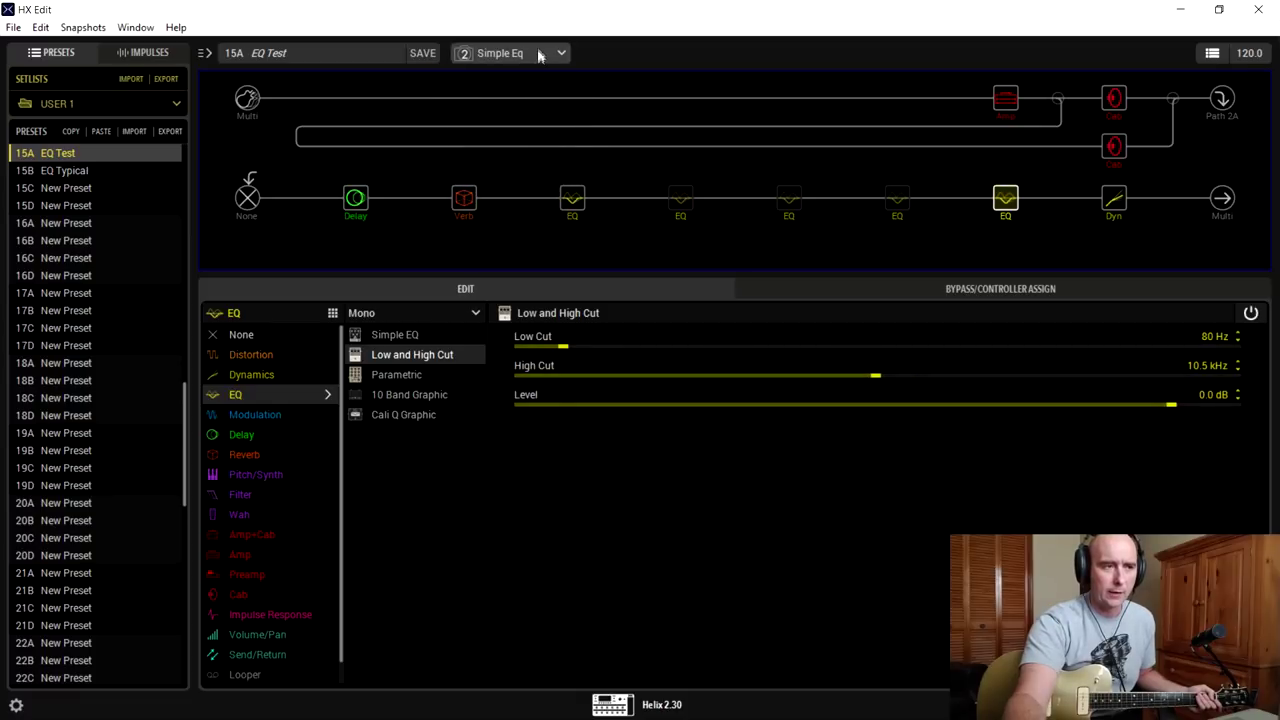
Step through the 10 B Graph, Cali Q and Parametric snapshots in turn to compare their EQ sound
left_click(538, 53)
left_click(534, 112)
left_click(543, 55)
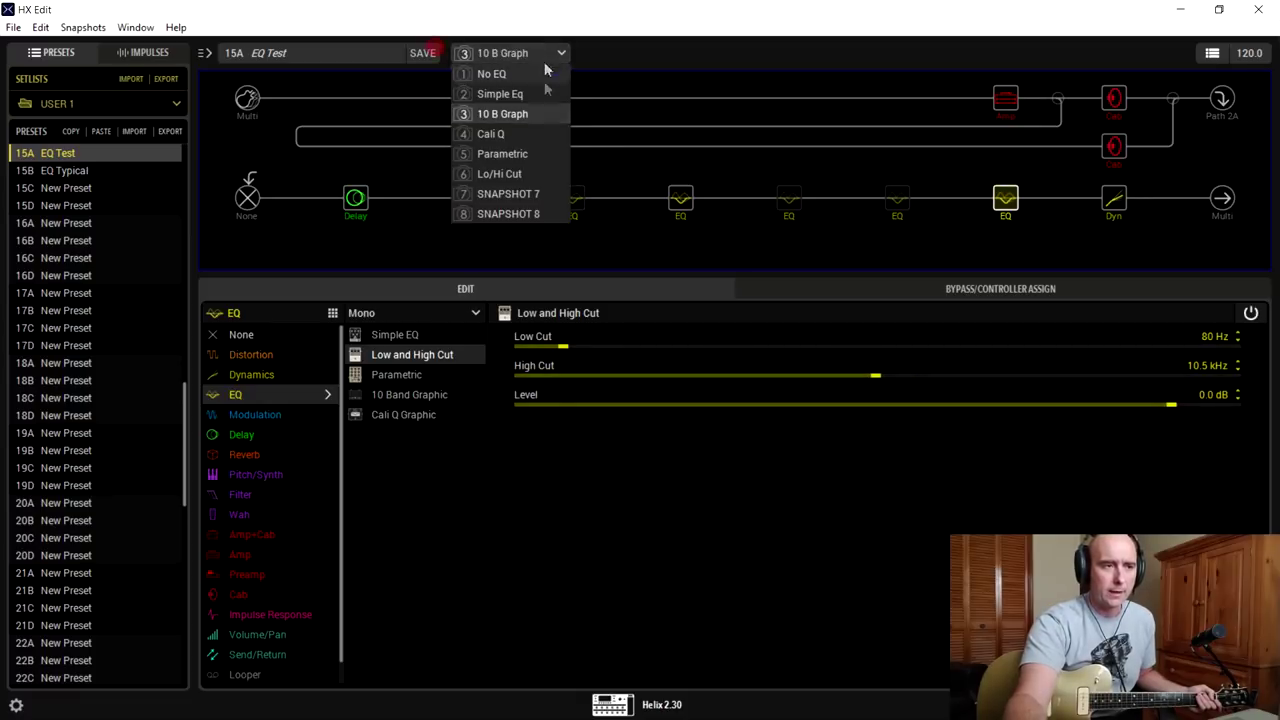
left_click(538, 132)
left_click(540, 56)
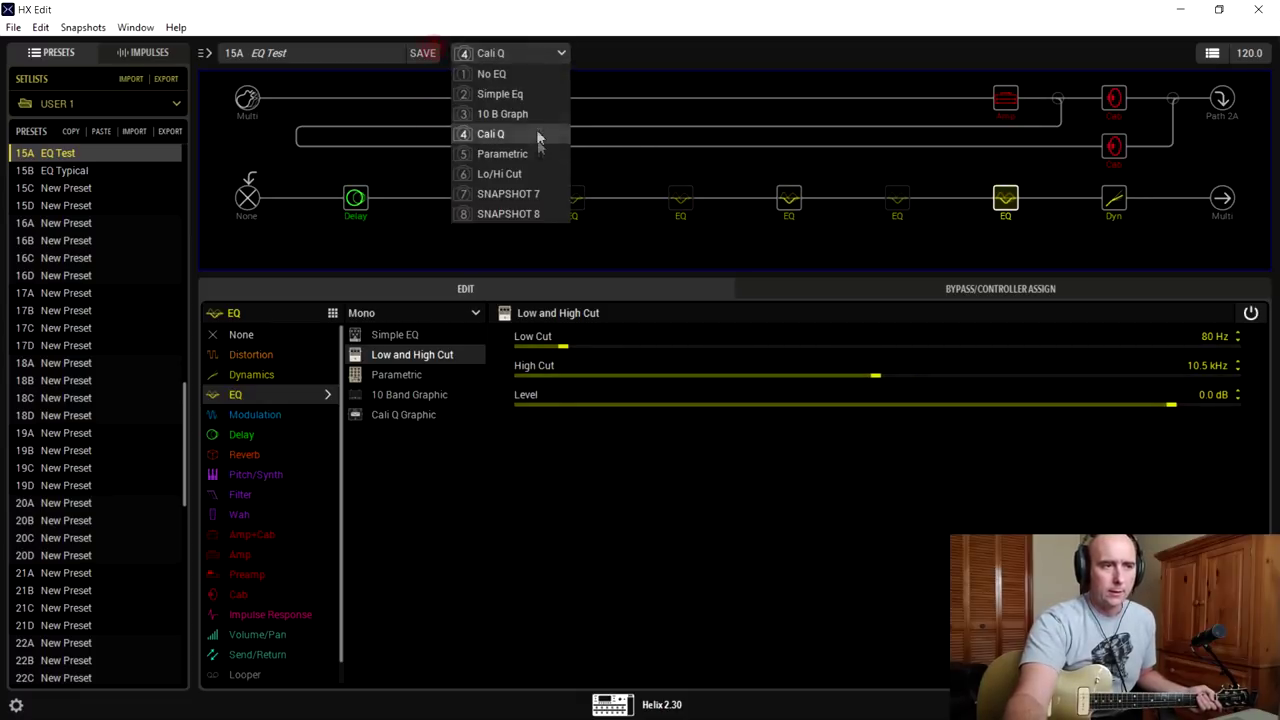
left_click(537, 154)
Recall the No EQ snapshot and save the EQ Test preset
left_click(541, 53)
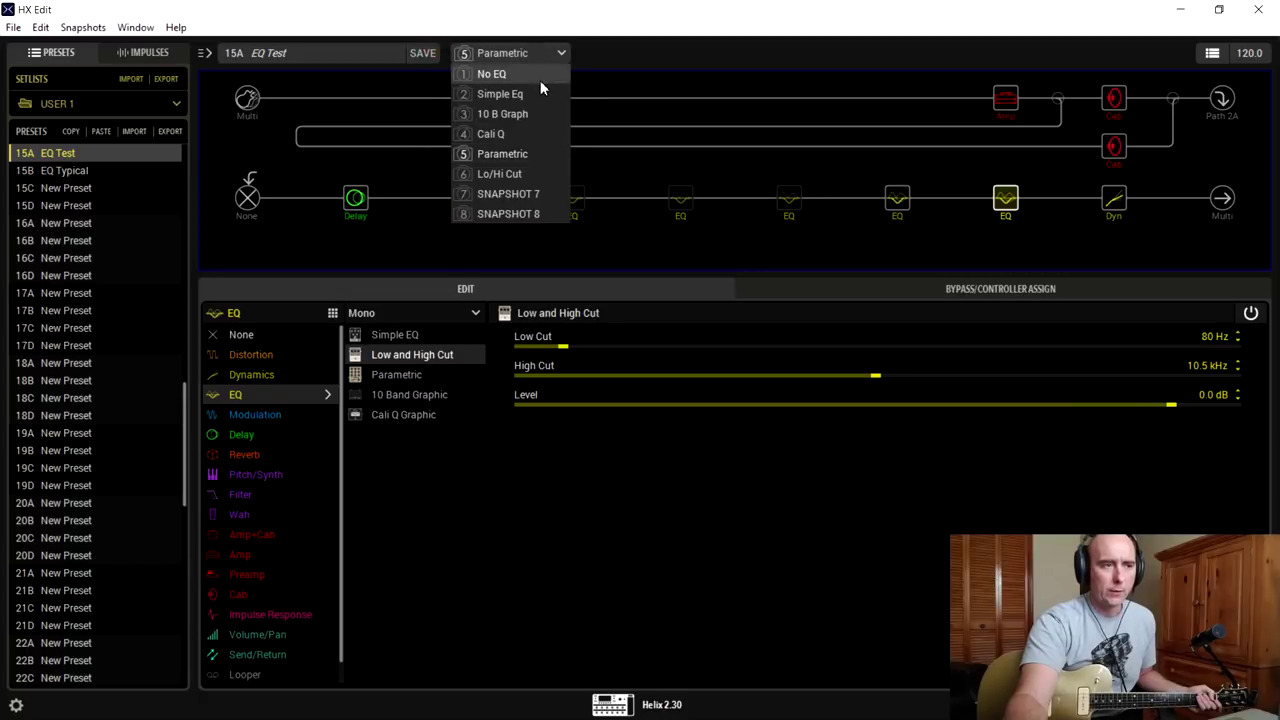
left_click(540, 78)
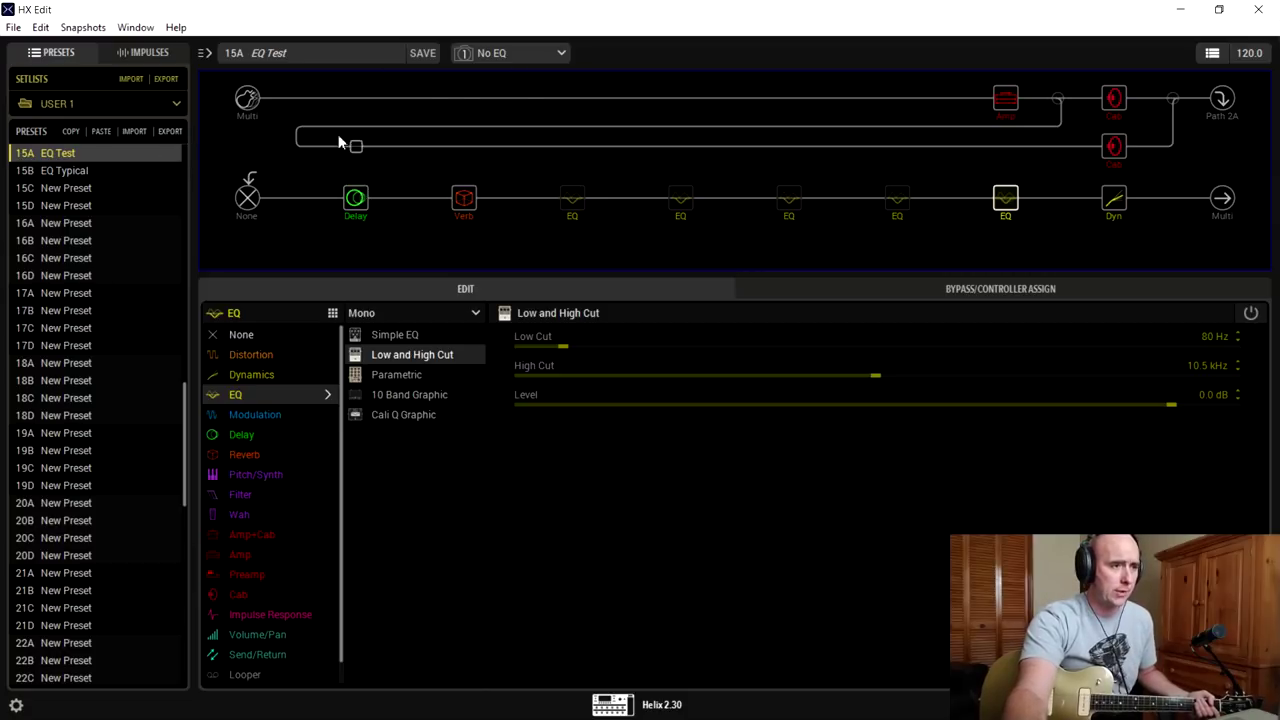
left_click(420, 52)
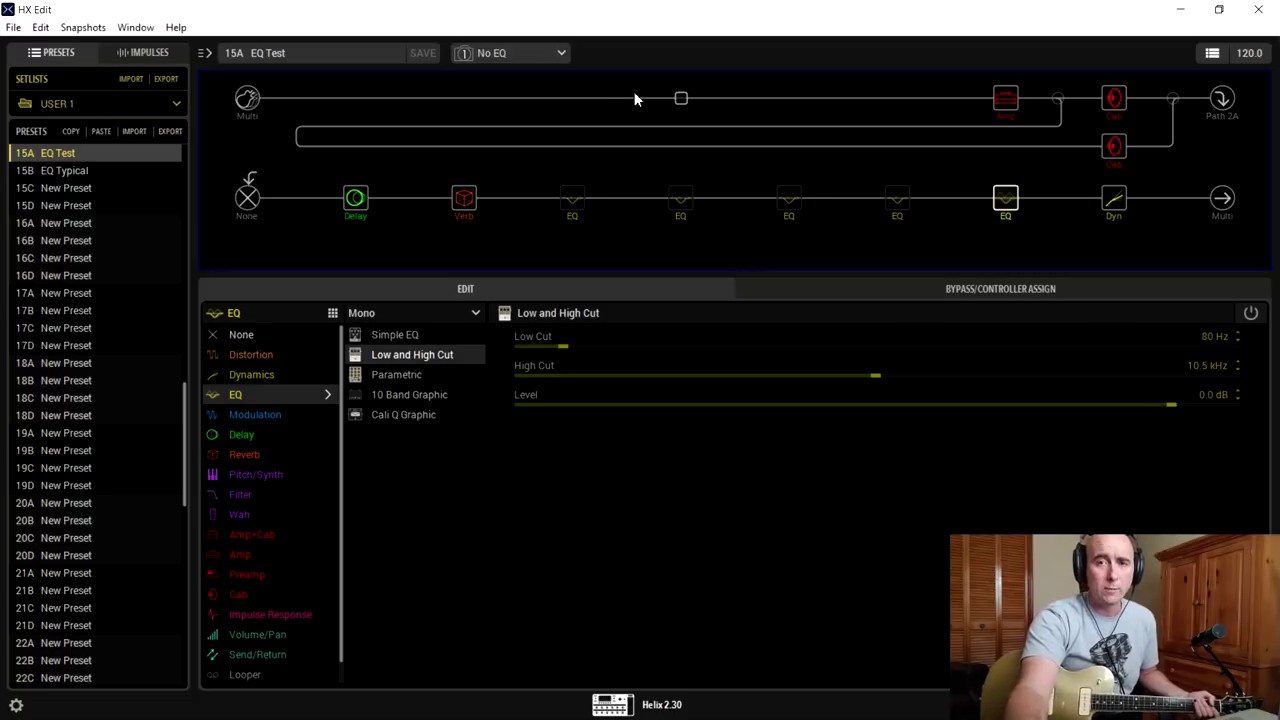
Recall the Simple Eq and 10 B Graph snapshots in turn and review the Simple EQ and 10 Band Graphic block settings
mouse_move(356, 197)
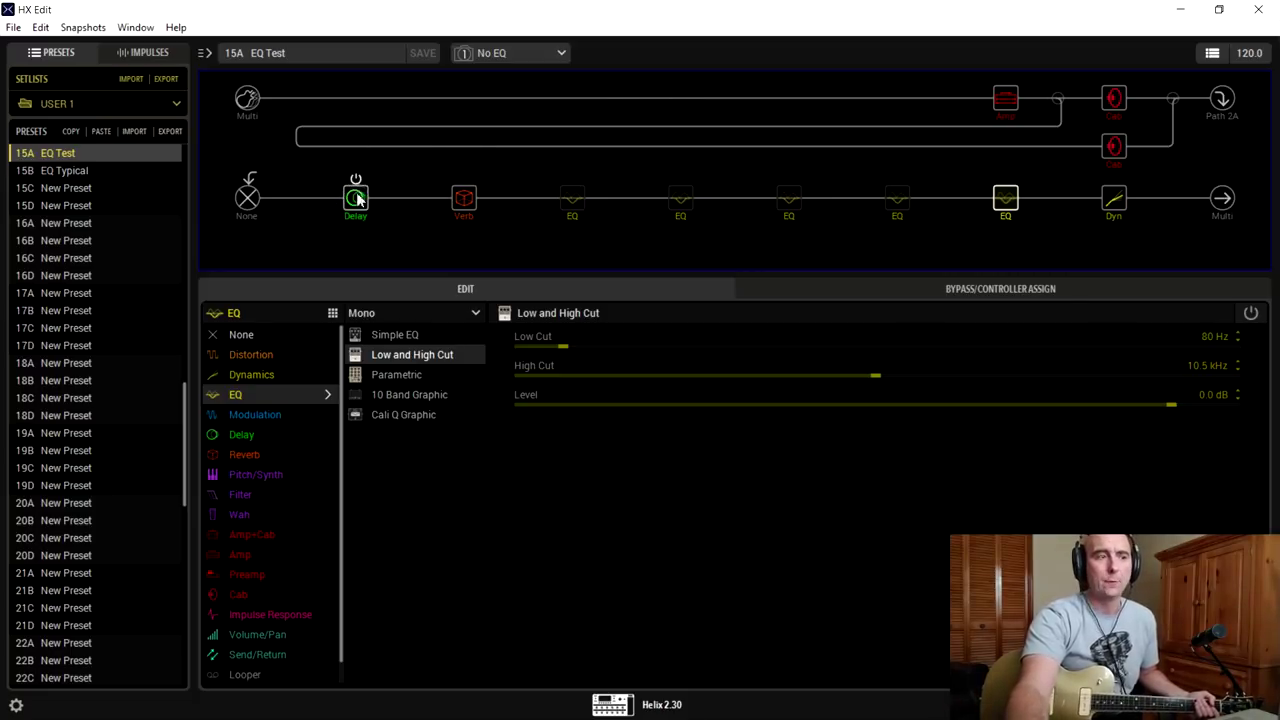
mouse_move(582, 208)
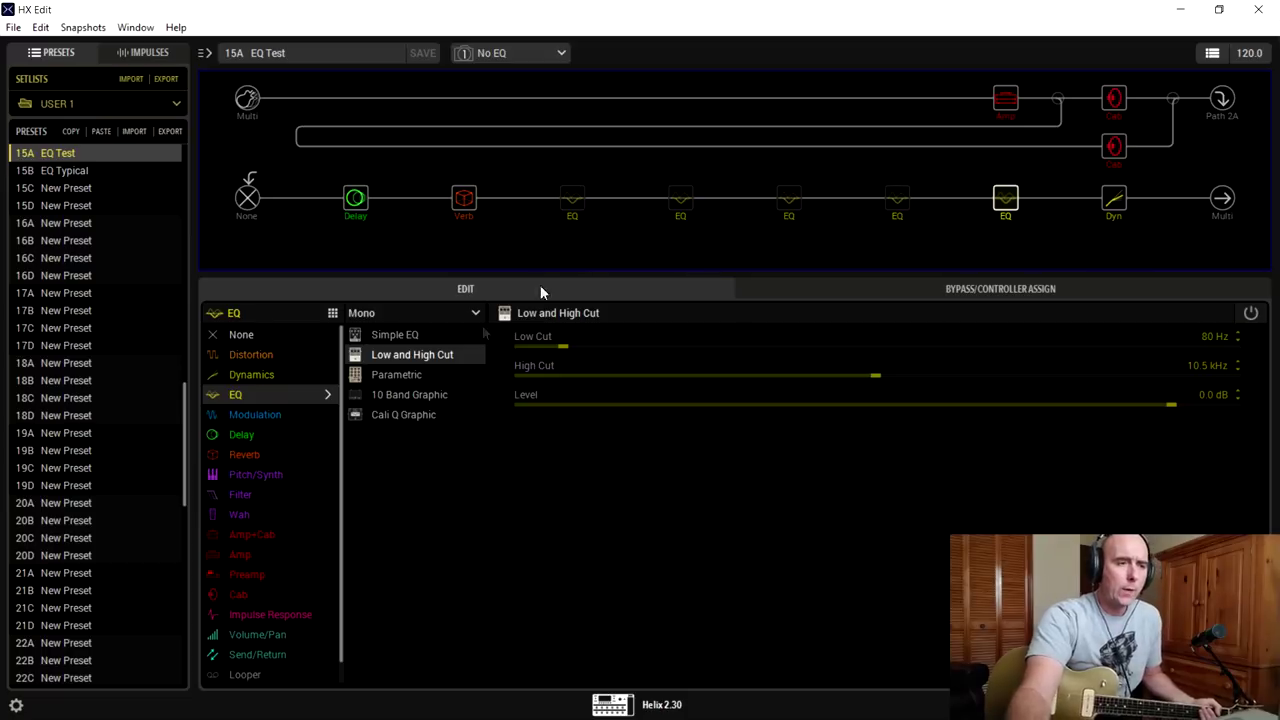
left_click(528, 56)
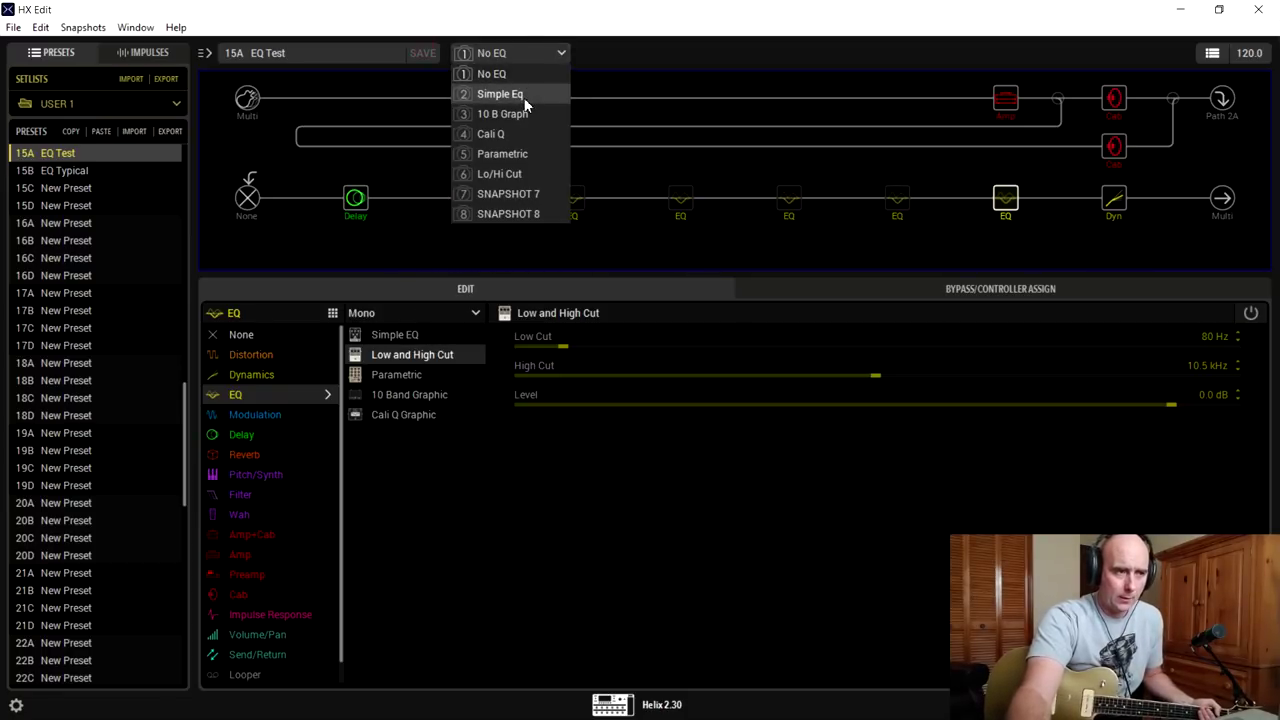
left_click(500, 94)
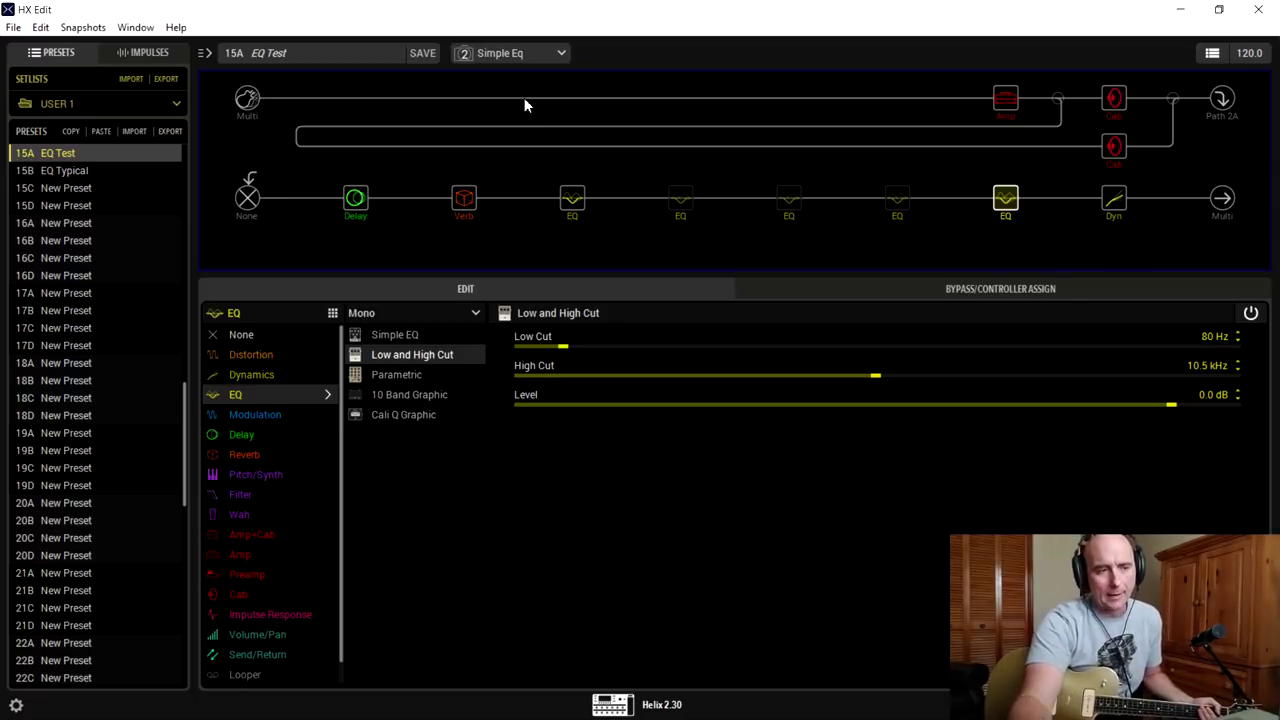
left_click(565, 197)
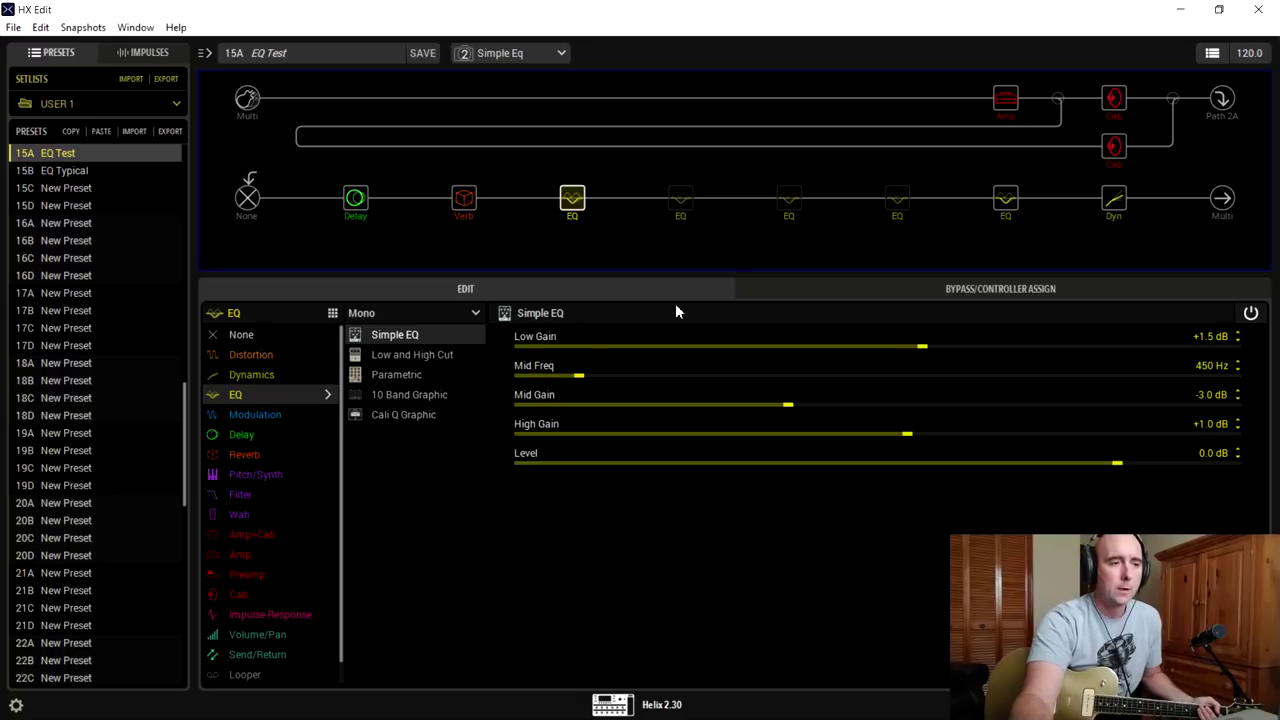
left_click(688, 205)
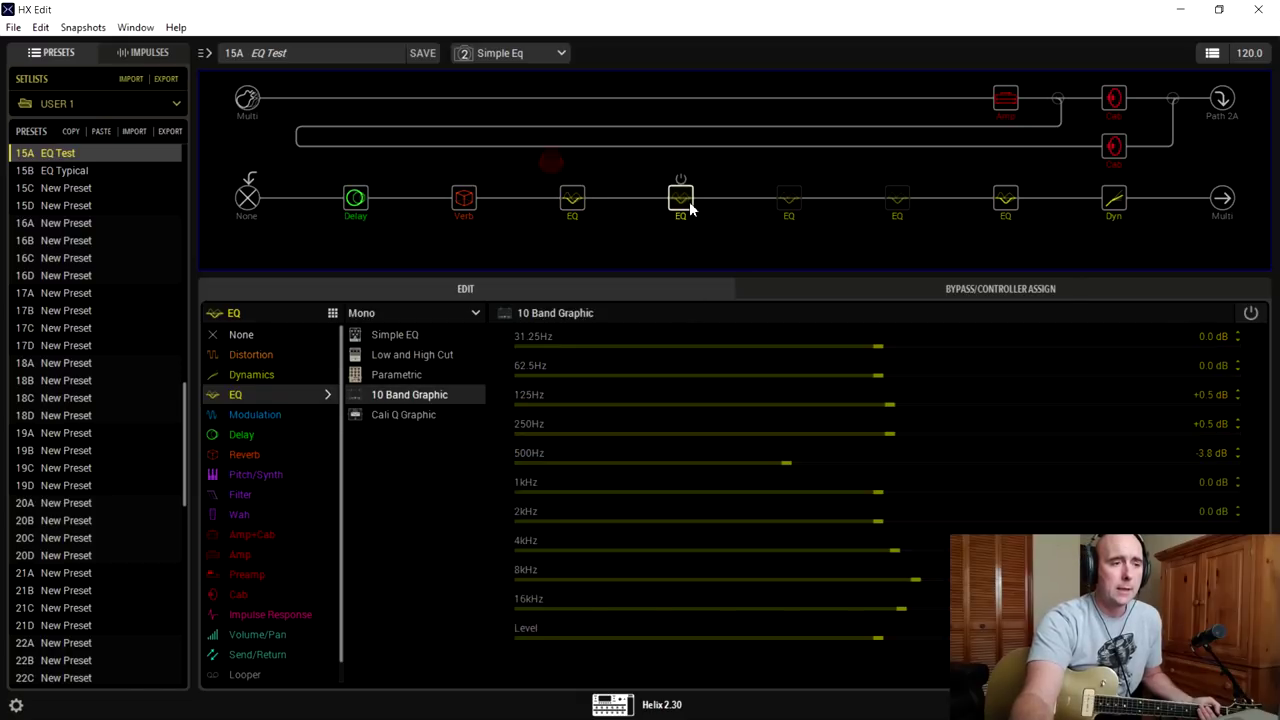
left_click(500, 55)
left_click(497, 110)
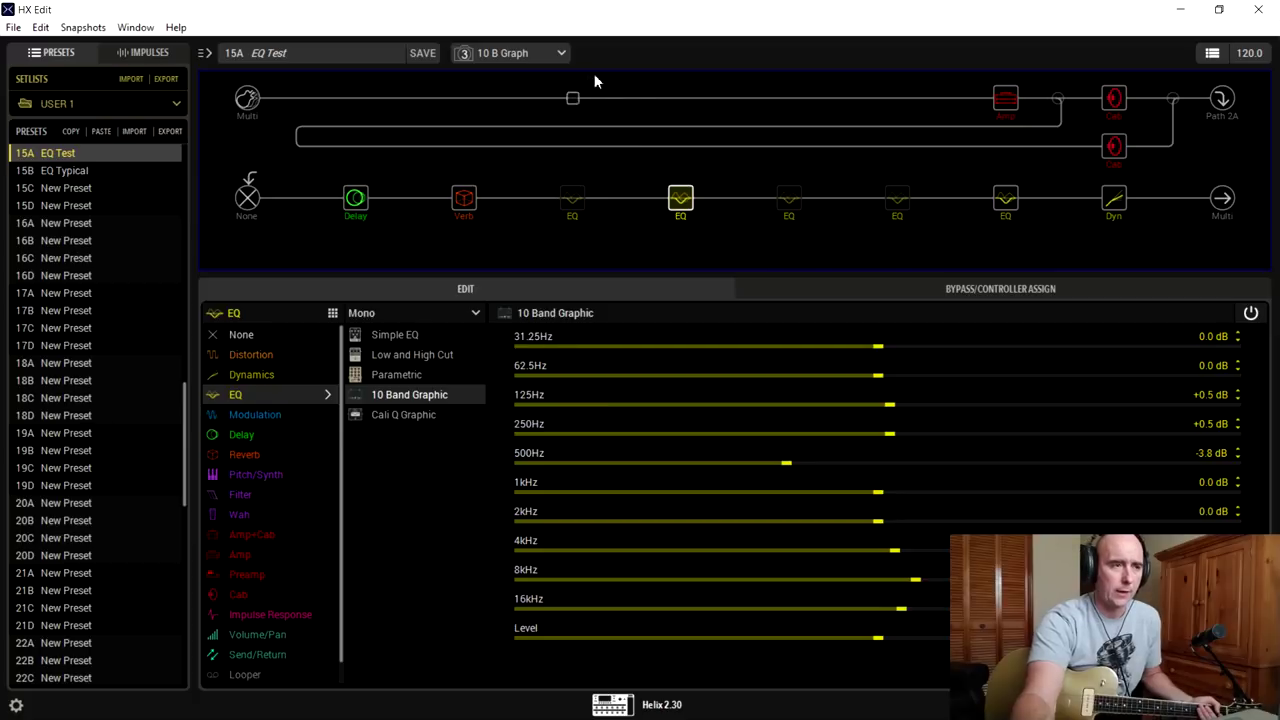
Recall the Cali Q and Parametric snapshots in turn and review the Cali Q Graphic and Parametric block settings
left_click(563, 50)
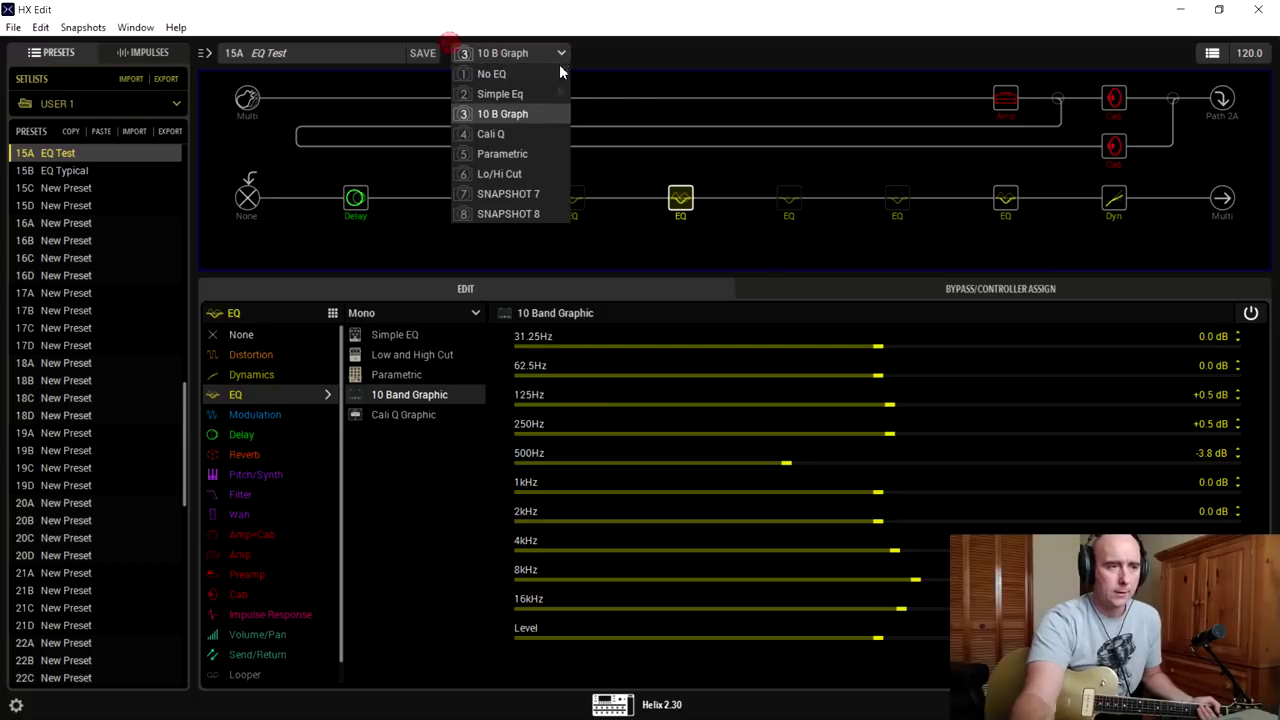
left_click(543, 136)
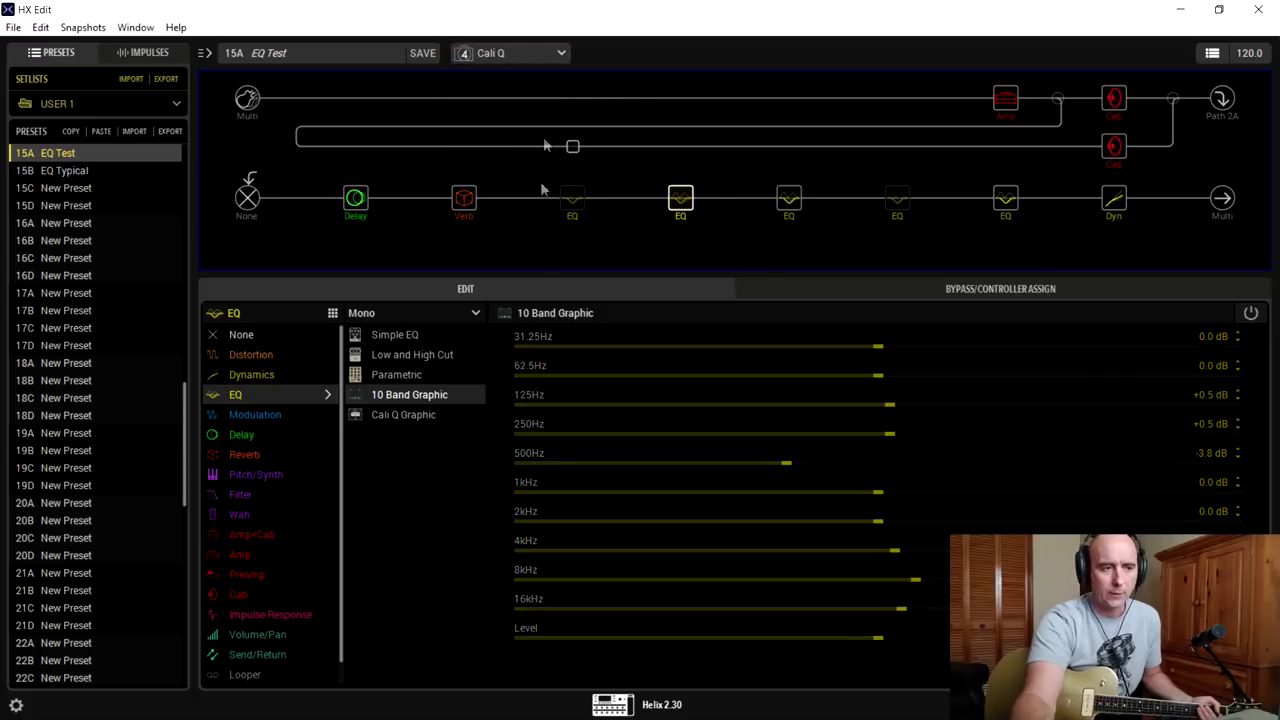
left_click(789, 197)
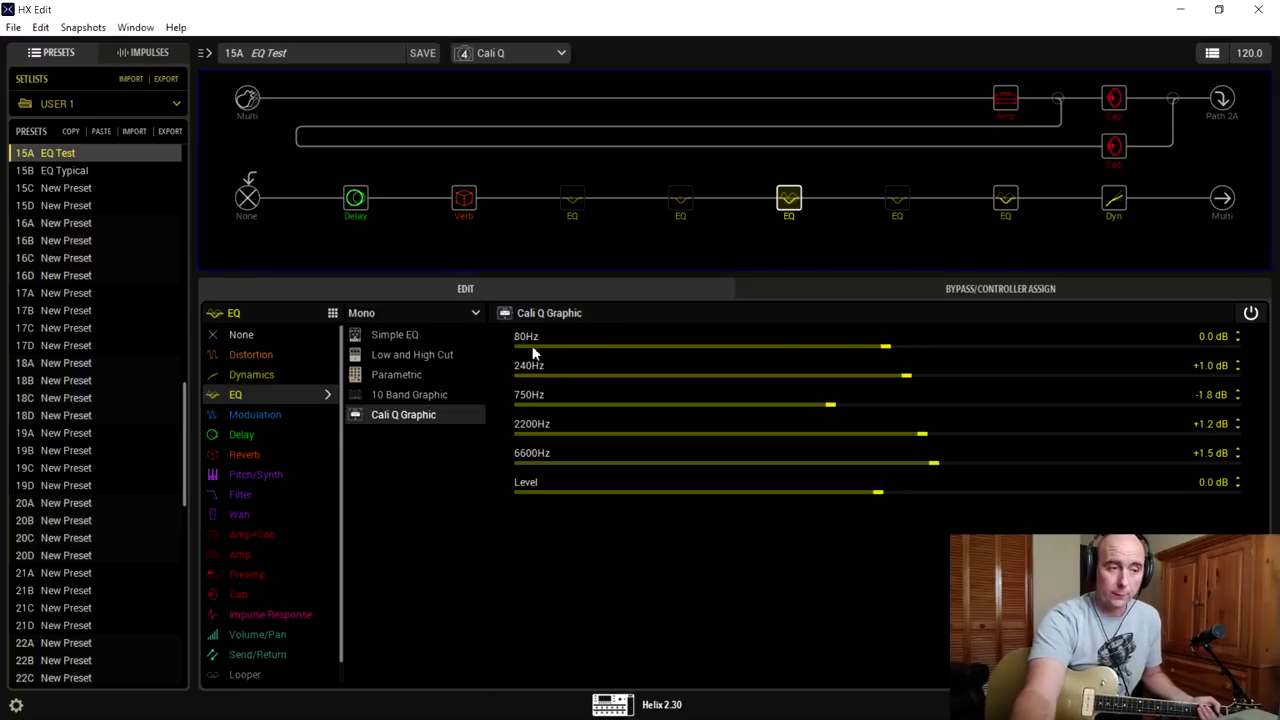
left_click(897, 195)
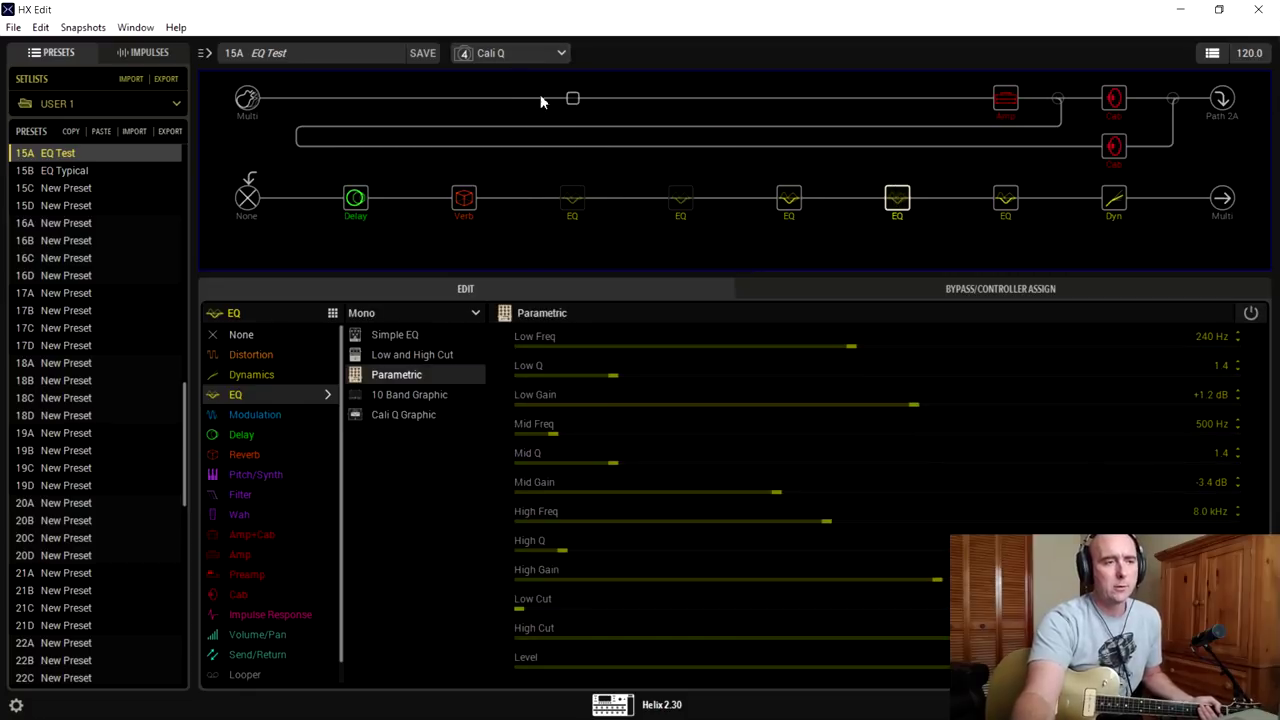
left_click(520, 58)
left_click(519, 155)
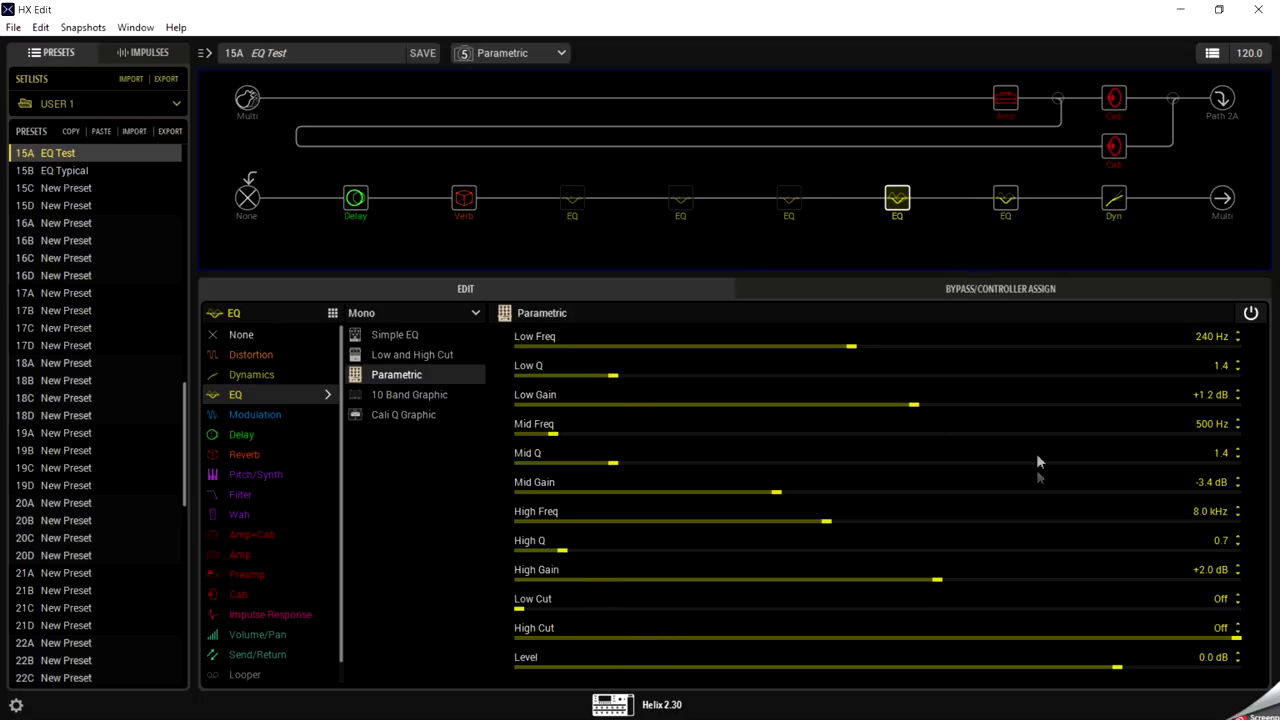
Try the Parametric block's Low Cut at 30 Hz and return it to Off
scroll(881, 612, "up", 5)
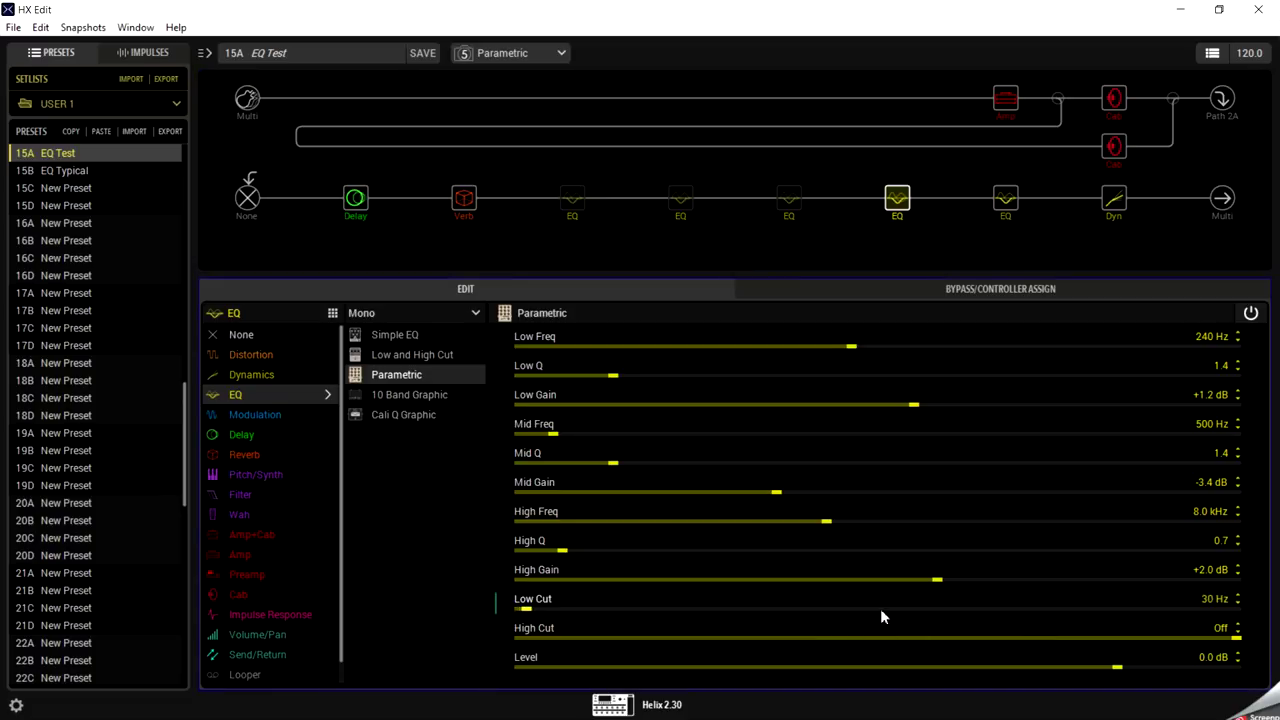
scroll(881, 613, "down", 4)
scroll(881, 612, "down", 3)
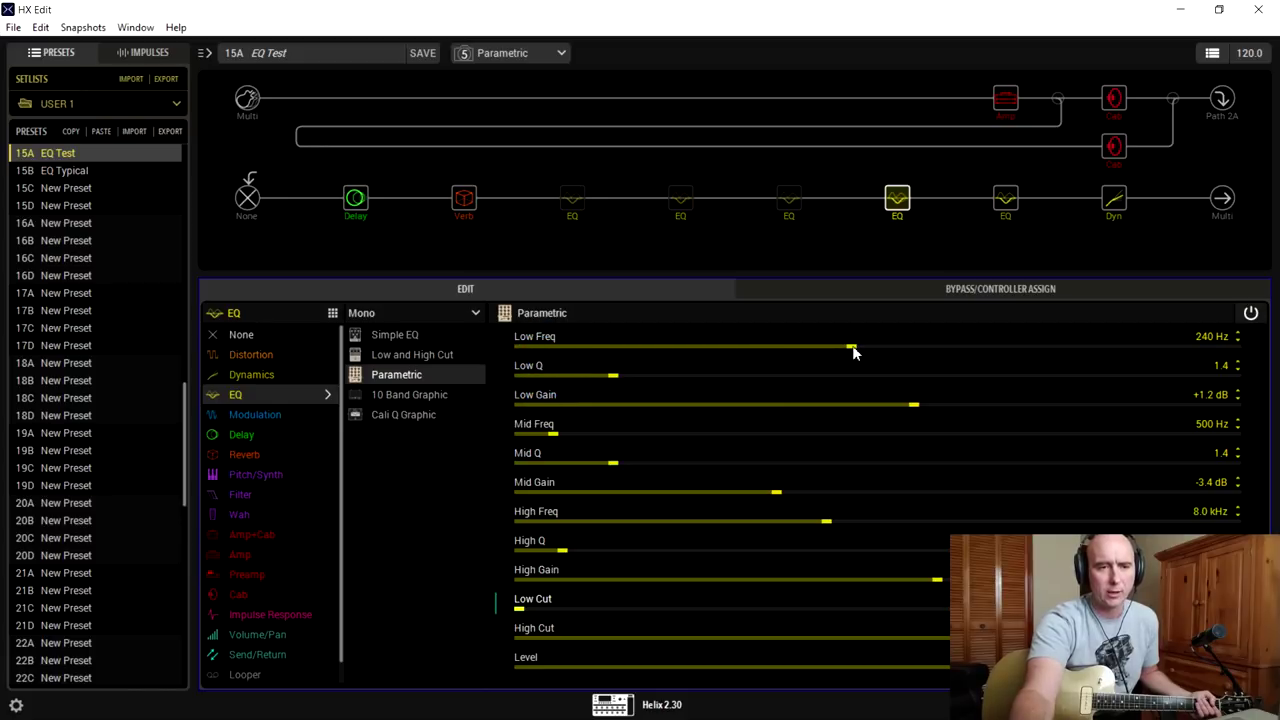
Sweep the Parametric block's Low Freq up to 260 Hz and back to 240 Hz, and its Mid Freq back to 500 Hz
left_click_drag(853, 350, 893, 376)
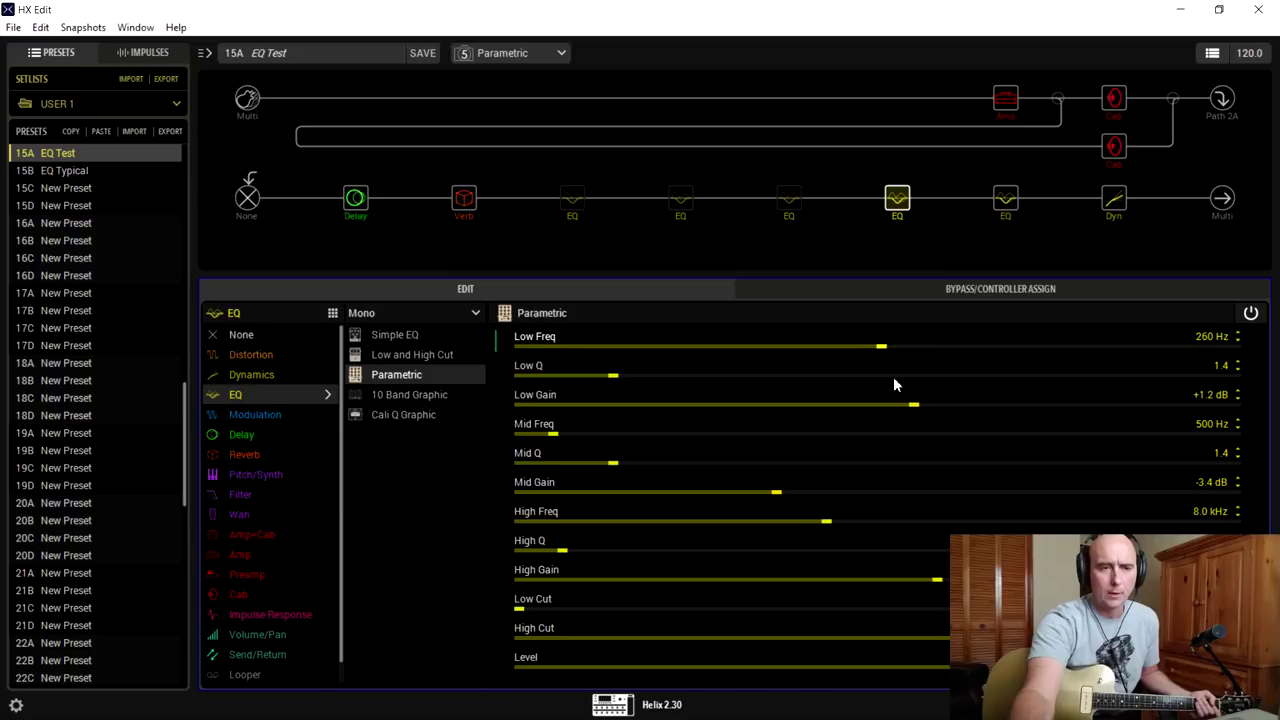
scroll(897, 351, "down", 2)
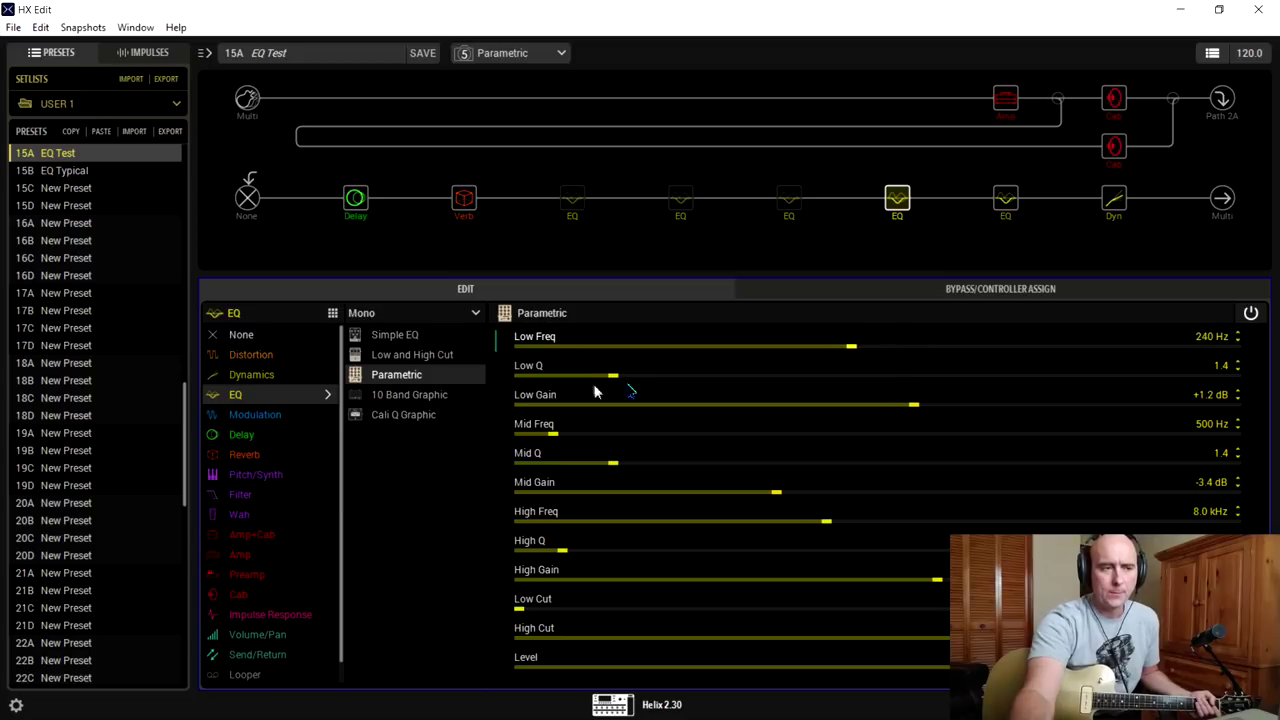
left_click(551, 436)
left_click_drag(551, 436, 580, 442)
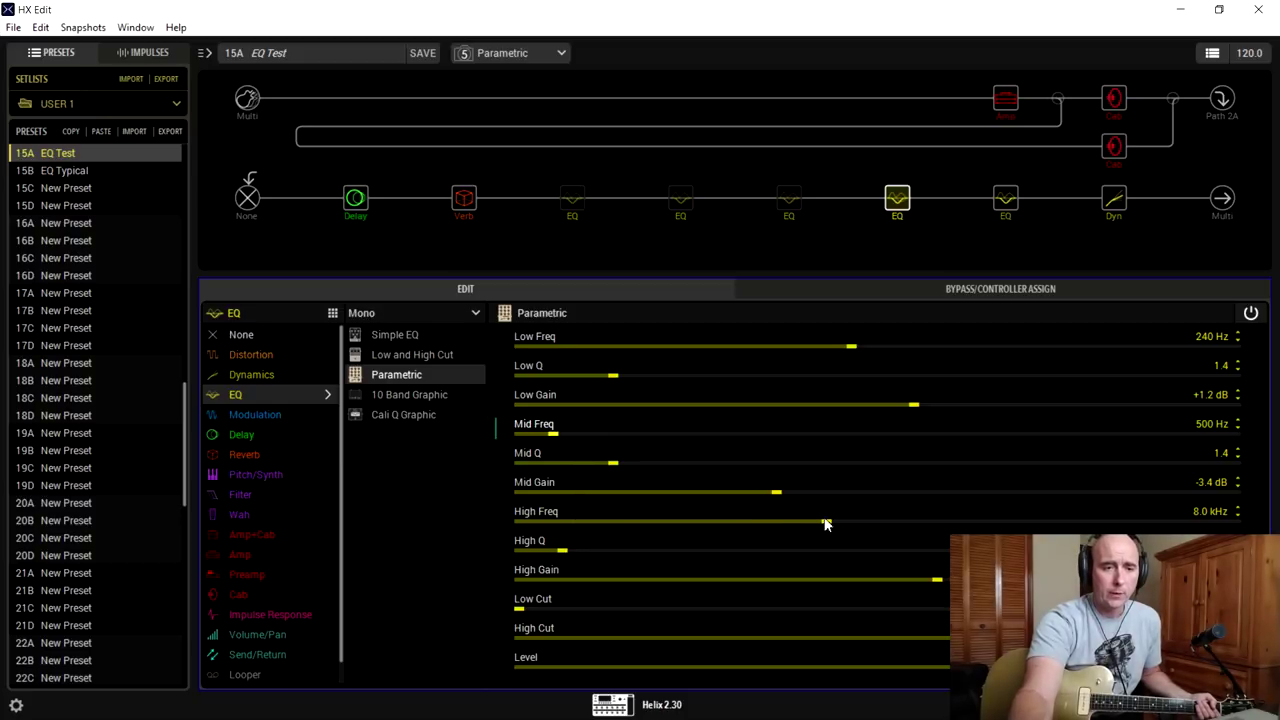
Sweep the Parametric block's High Freq up to 18.0 kHz and settle it at 5.6 kHz
left_click_drag(826, 524, 532, 520)
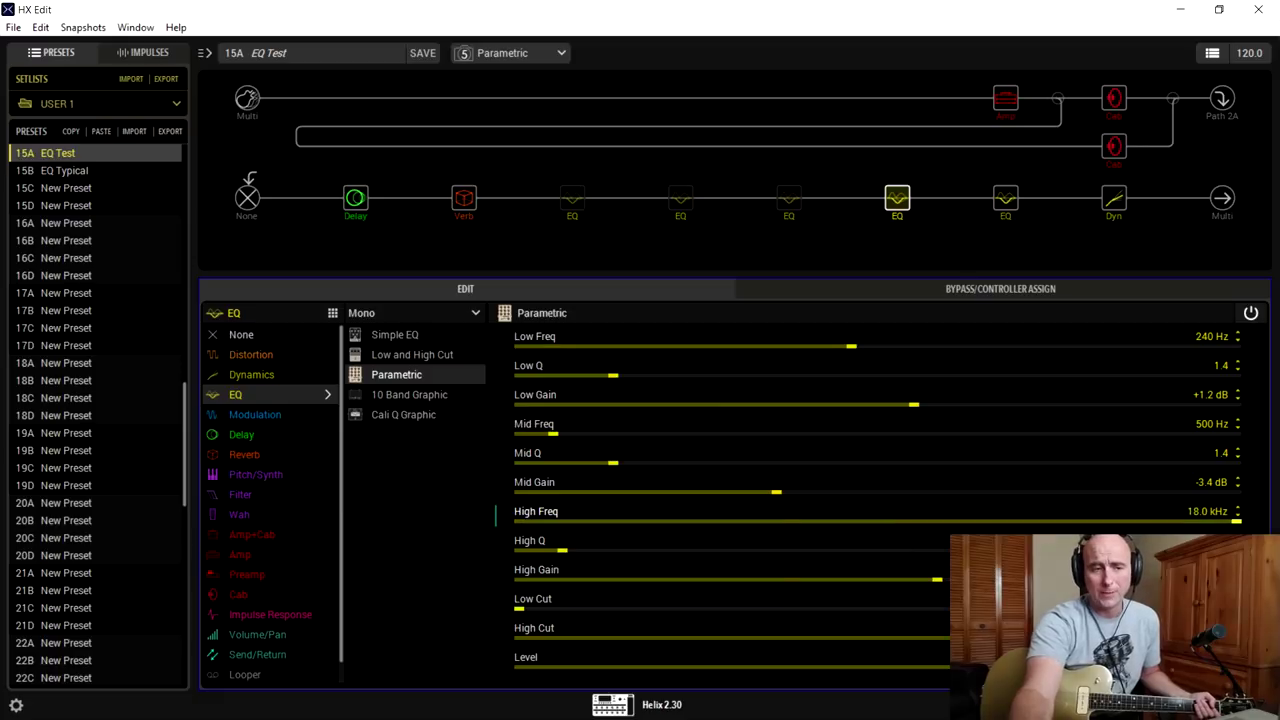
left_click_drag(1090, 540, 777, 571)
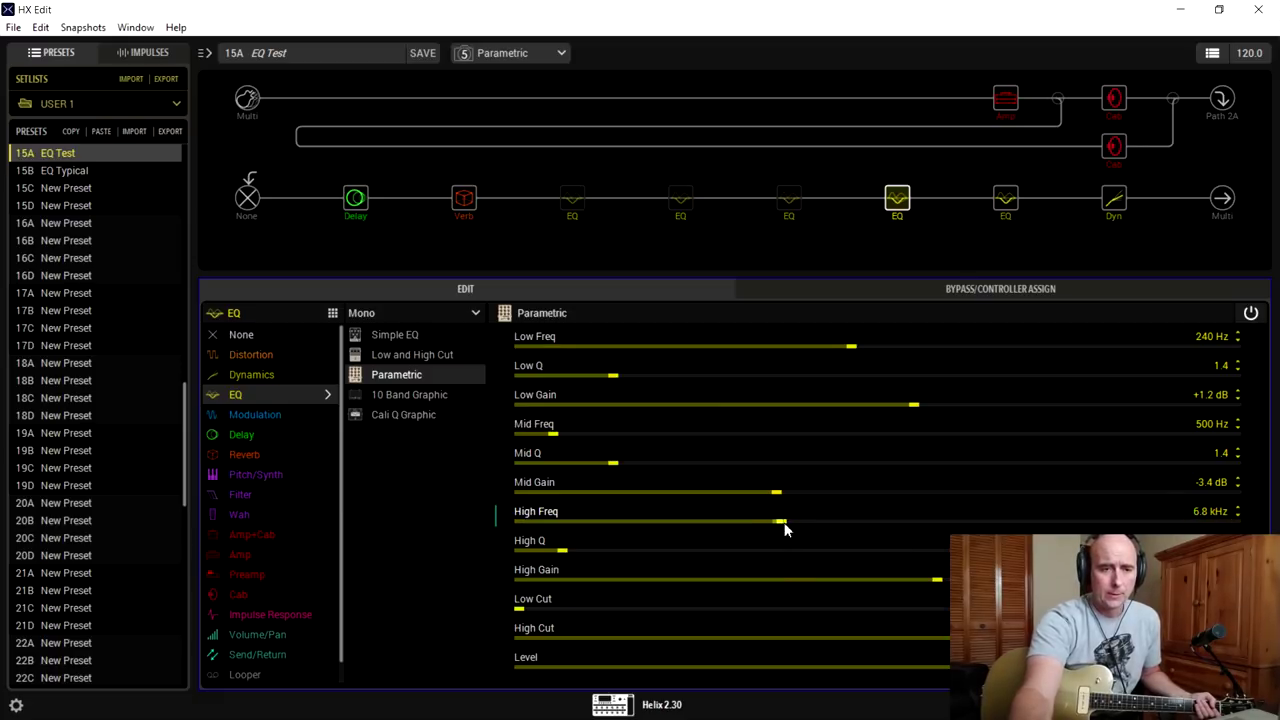
scroll(784, 522, "down", 3)
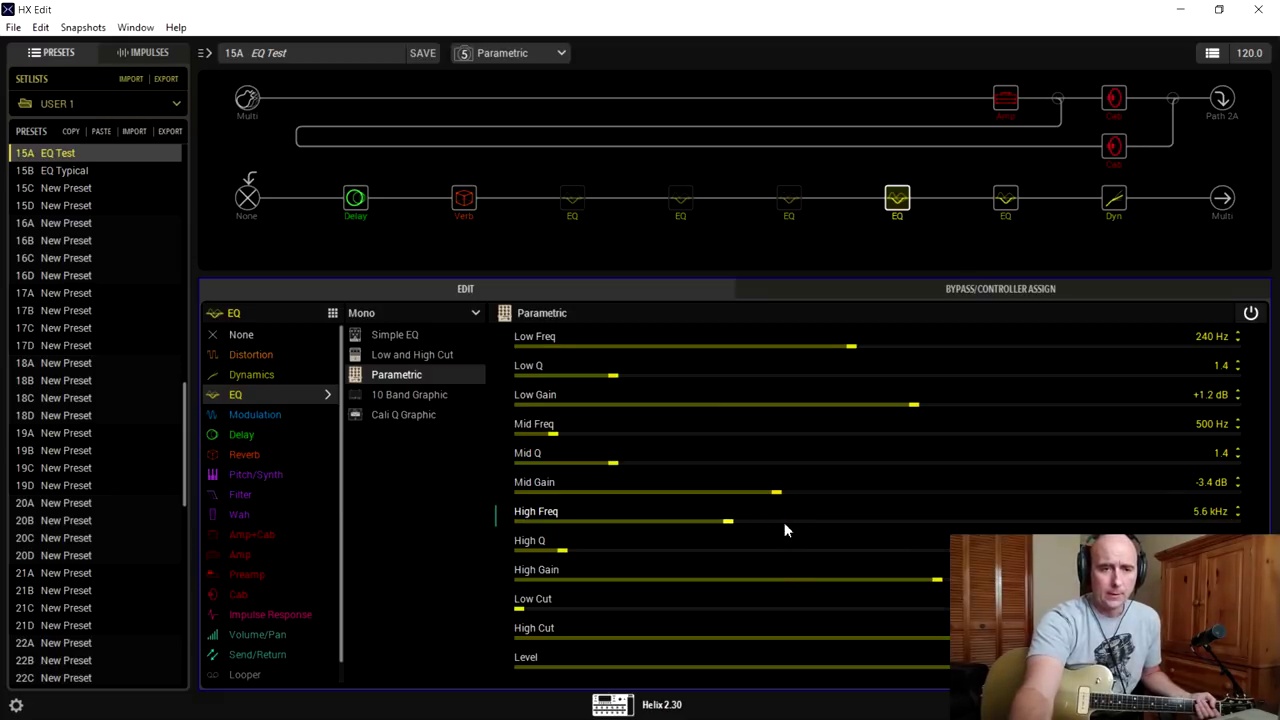
Recall the Simple Eq snapshot for comparison and return to the Parametric snapshot
left_click(524, 56)
left_click(523, 94)
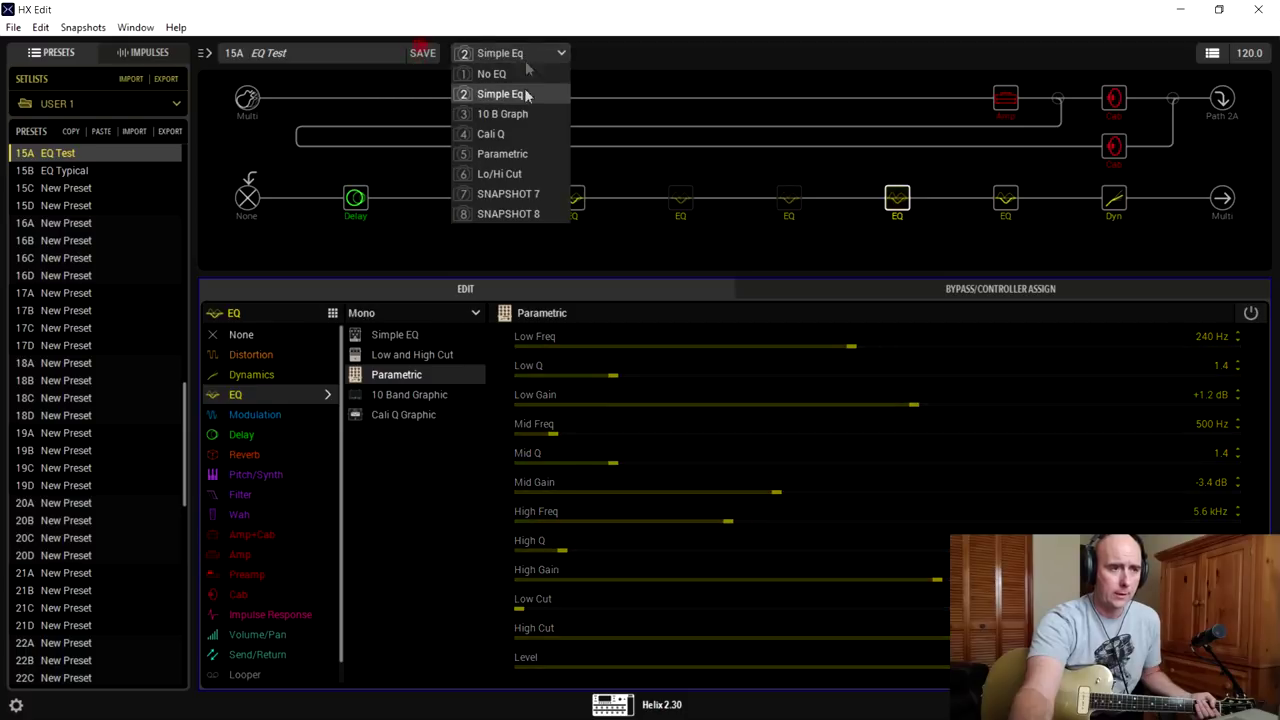
left_click(522, 152)
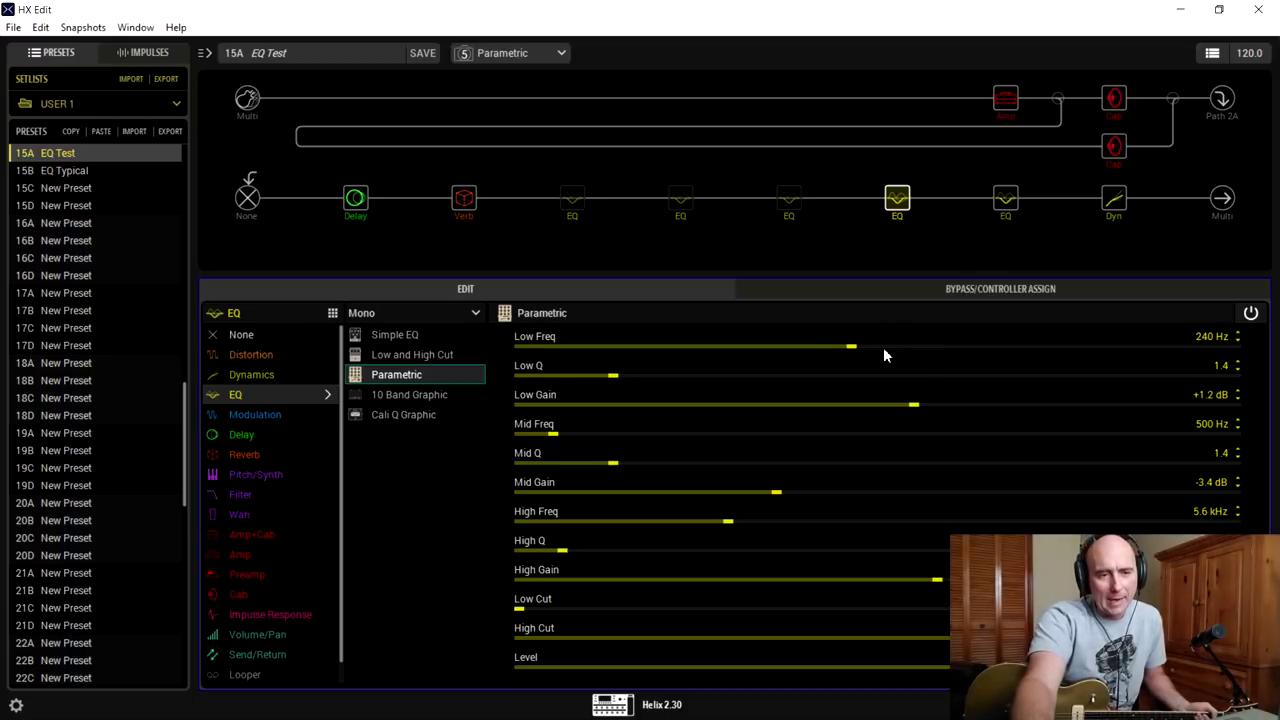
Set the Parametric block's Low Freq to 220 Hz and its Low Q to 0.7
scroll(883, 347, "down", 2)
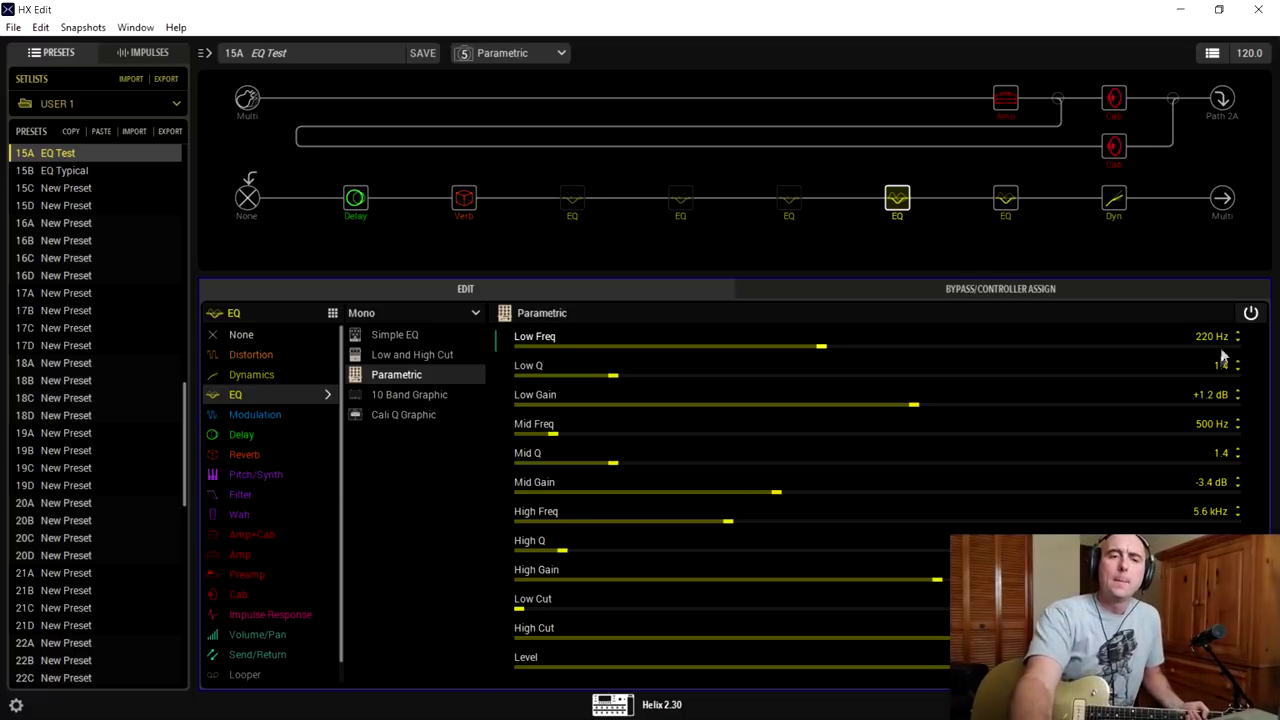
scroll(1217, 368, "down", 7)
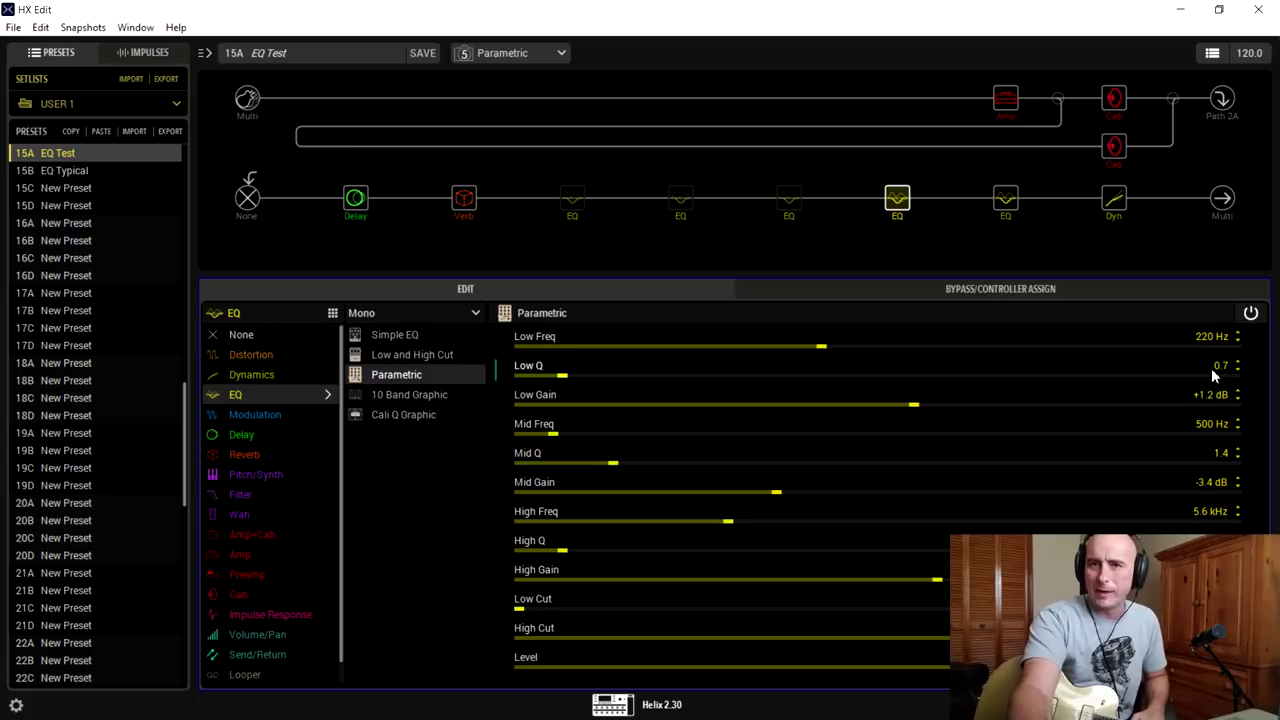
Check the Low and High Cut block's settings, and set the Parametric block's Low Q to 1.4
left_click(1007, 203)
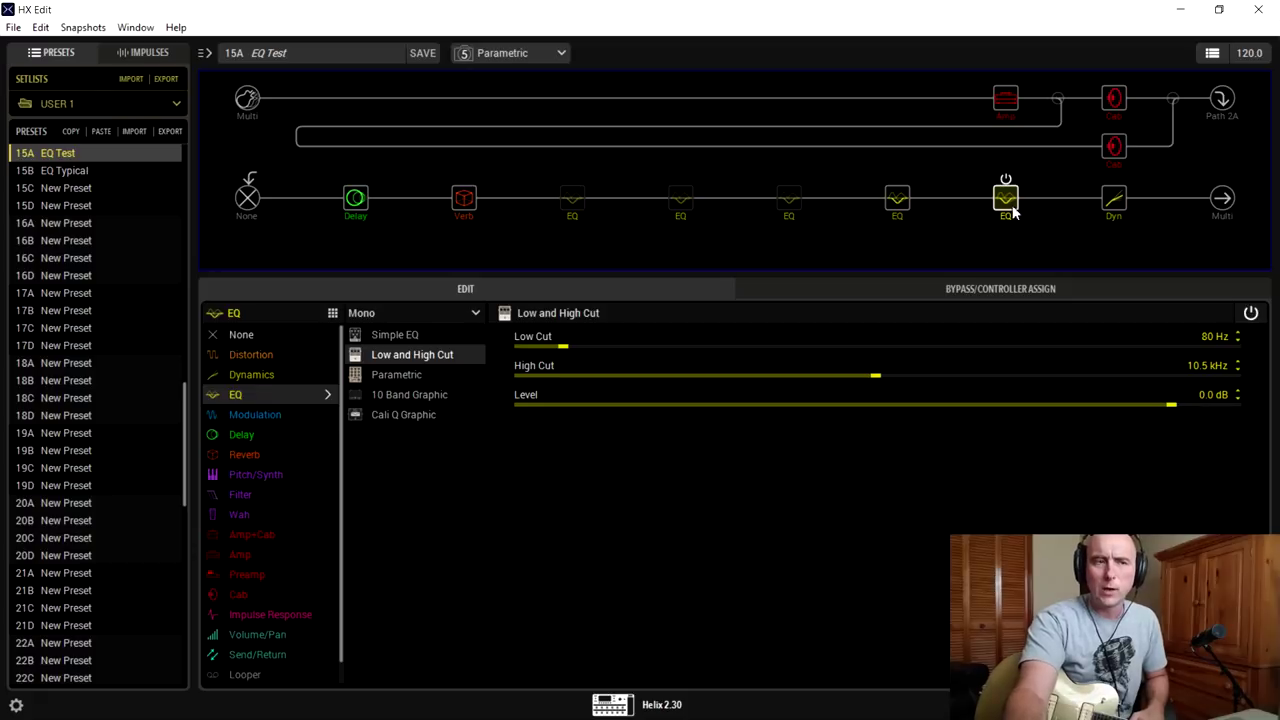
left_click(897, 199)
scroll(1065, 368, "up", 8)
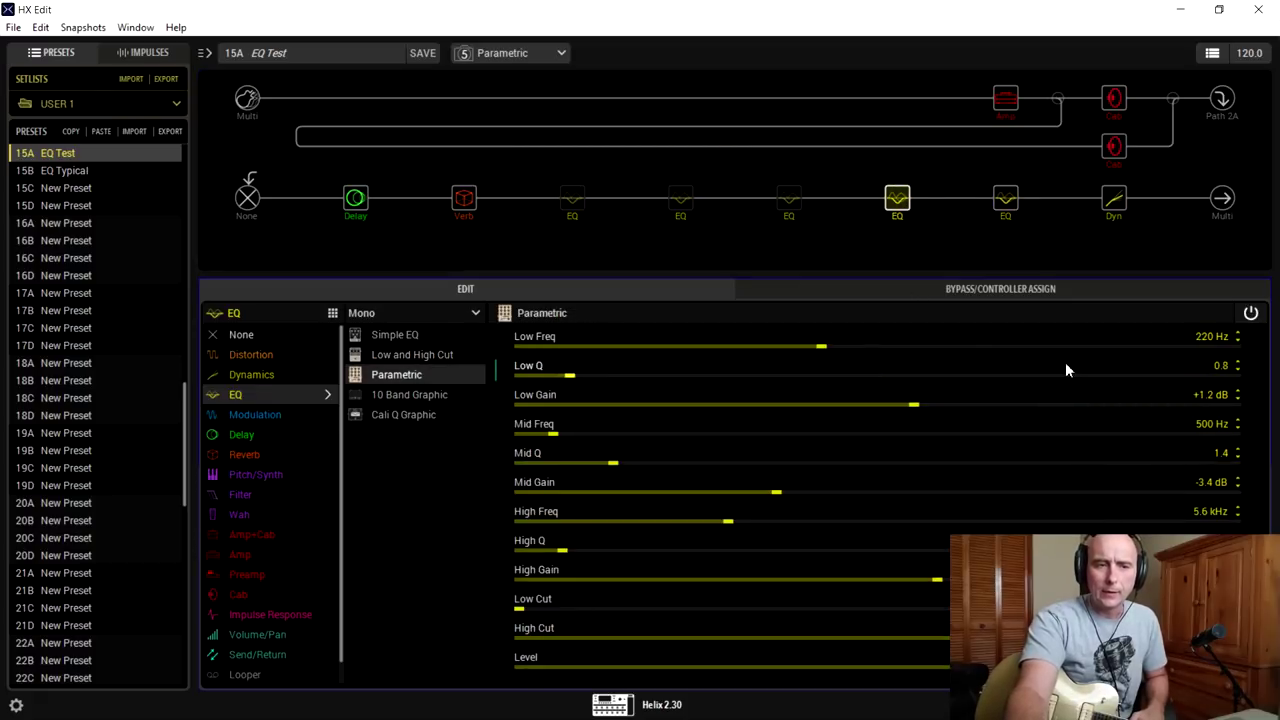
scroll(1065, 368, "up", 1)
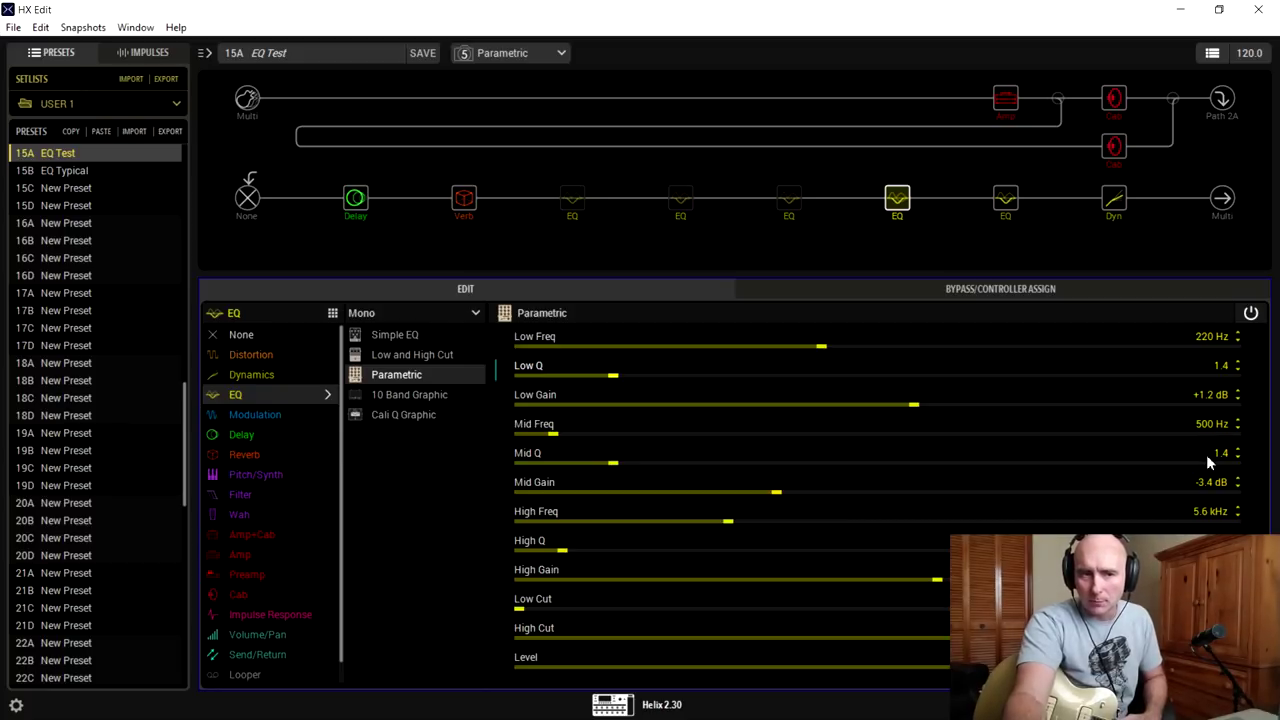
Sweep the Parametric block's Mid Q up through 2.1 and back to 1.4
scroll(1208, 454, "up", 5)
scroll(1206, 454, "up", 20)
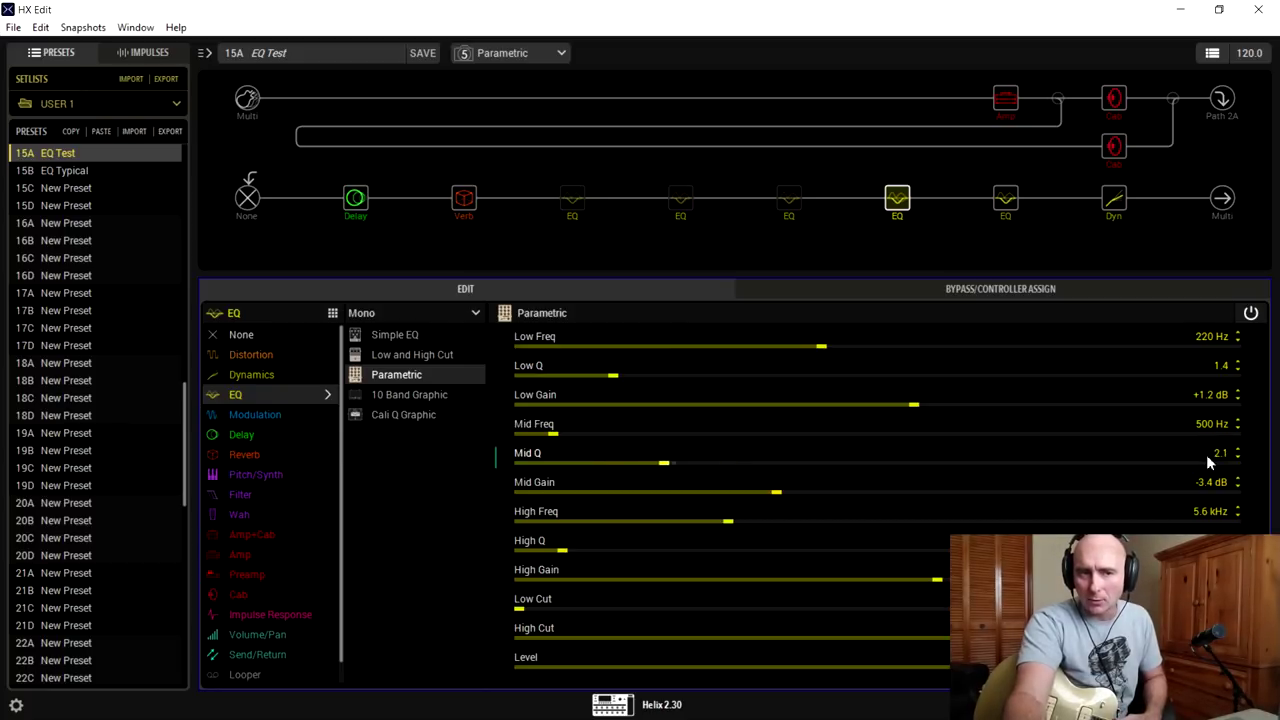
scroll(1206, 454, "up", 10)
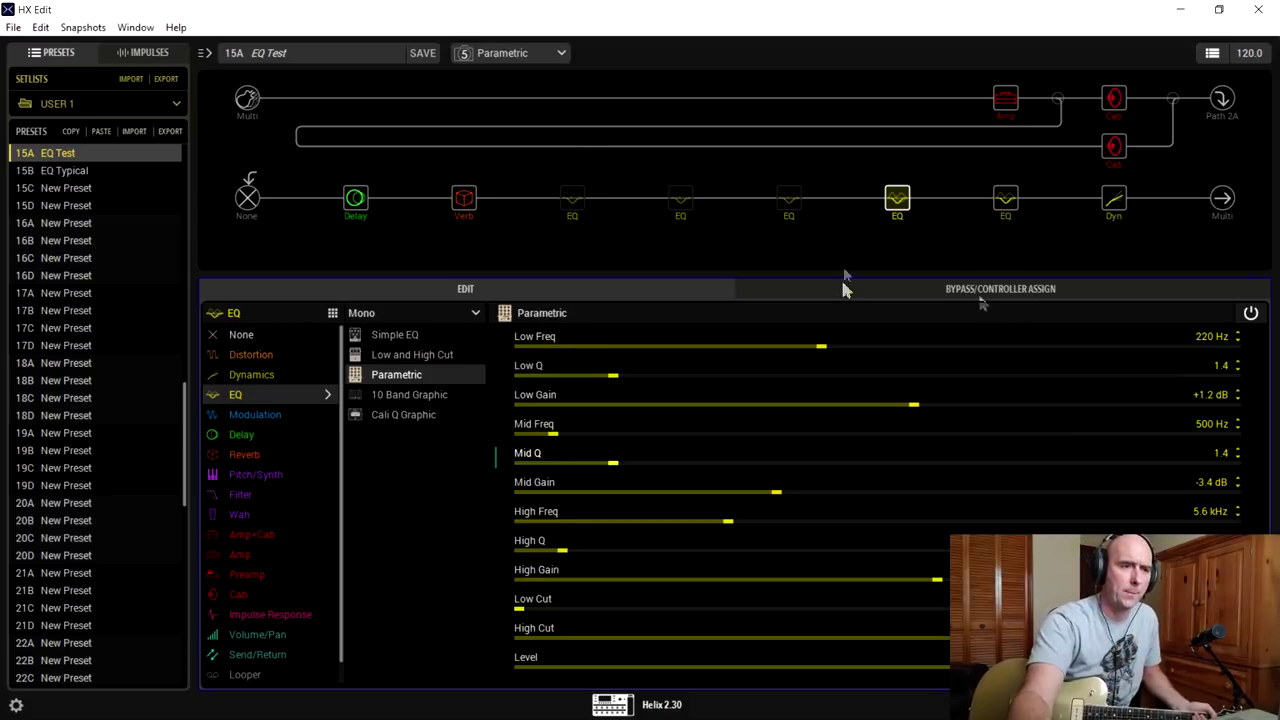
Recall the Simple Eq snapshot and open the Simple EQ block's settings
left_click(565, 54)
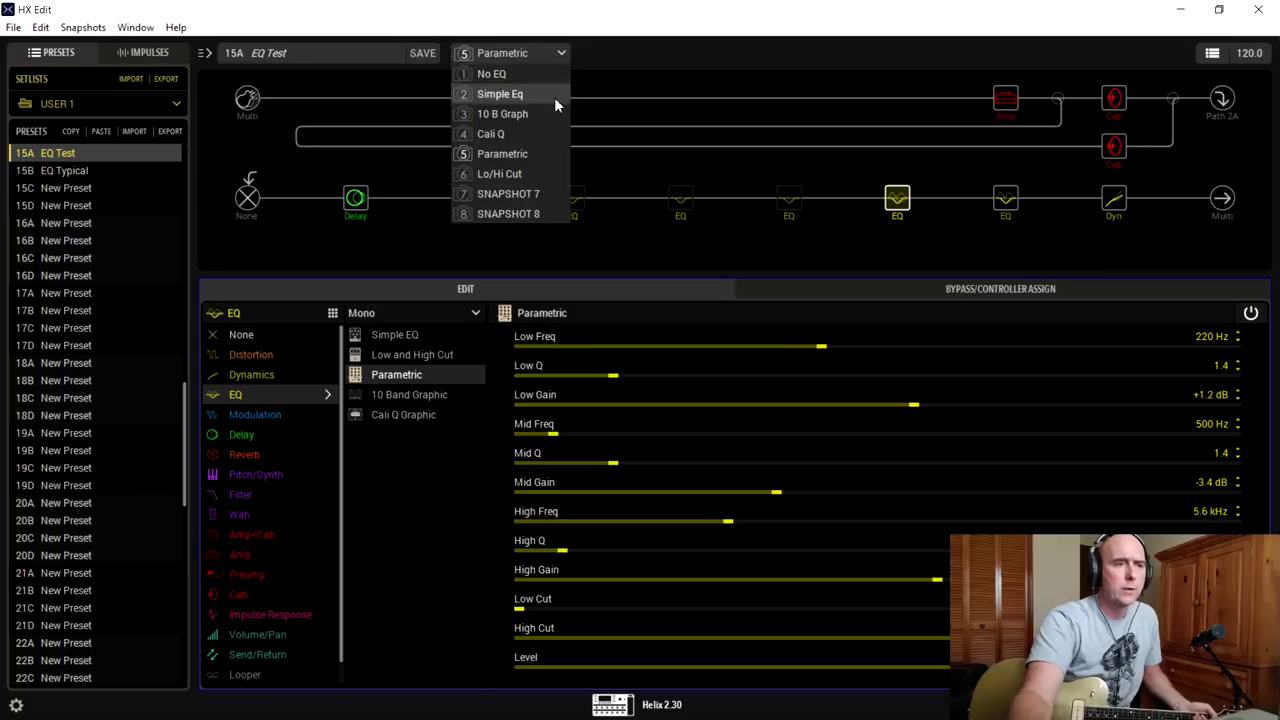
left_click(554, 97)
left_click(574, 195)
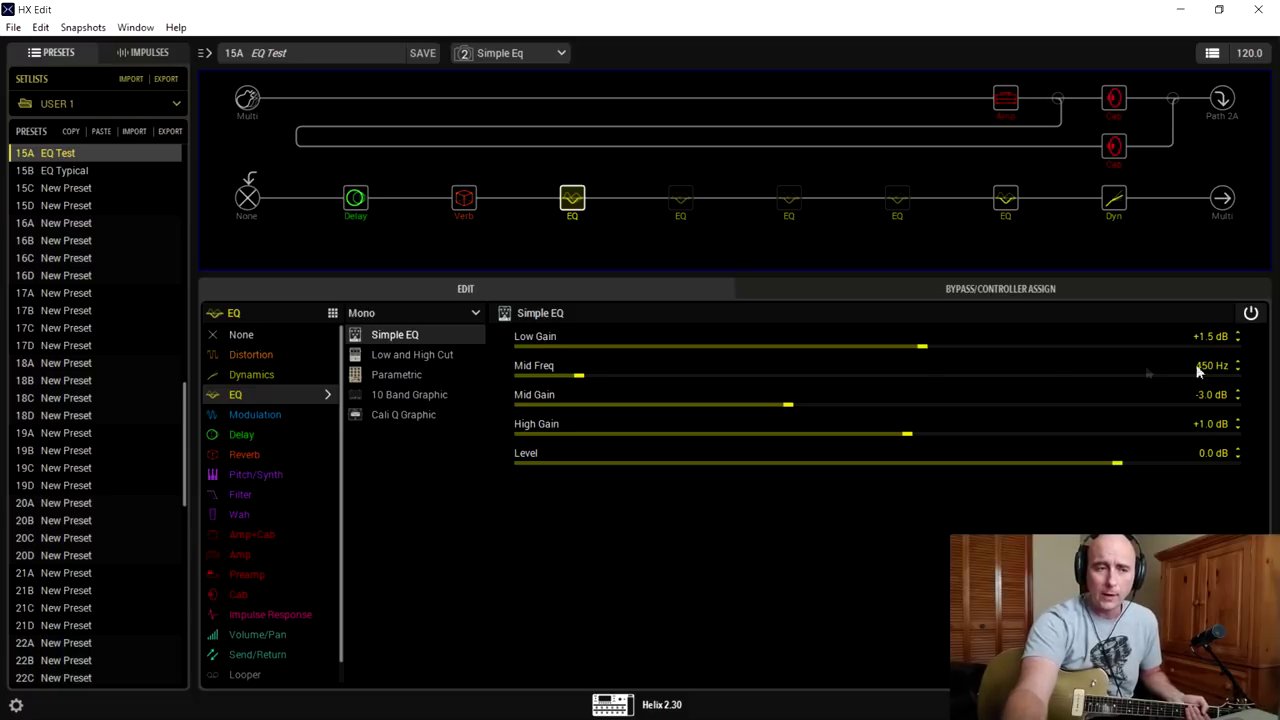
Sweep the Simple EQ block's Mid Freq up to 4.0 kHz and back down to 450 Hz
left_click_drag(579, 376, 1240, 375)
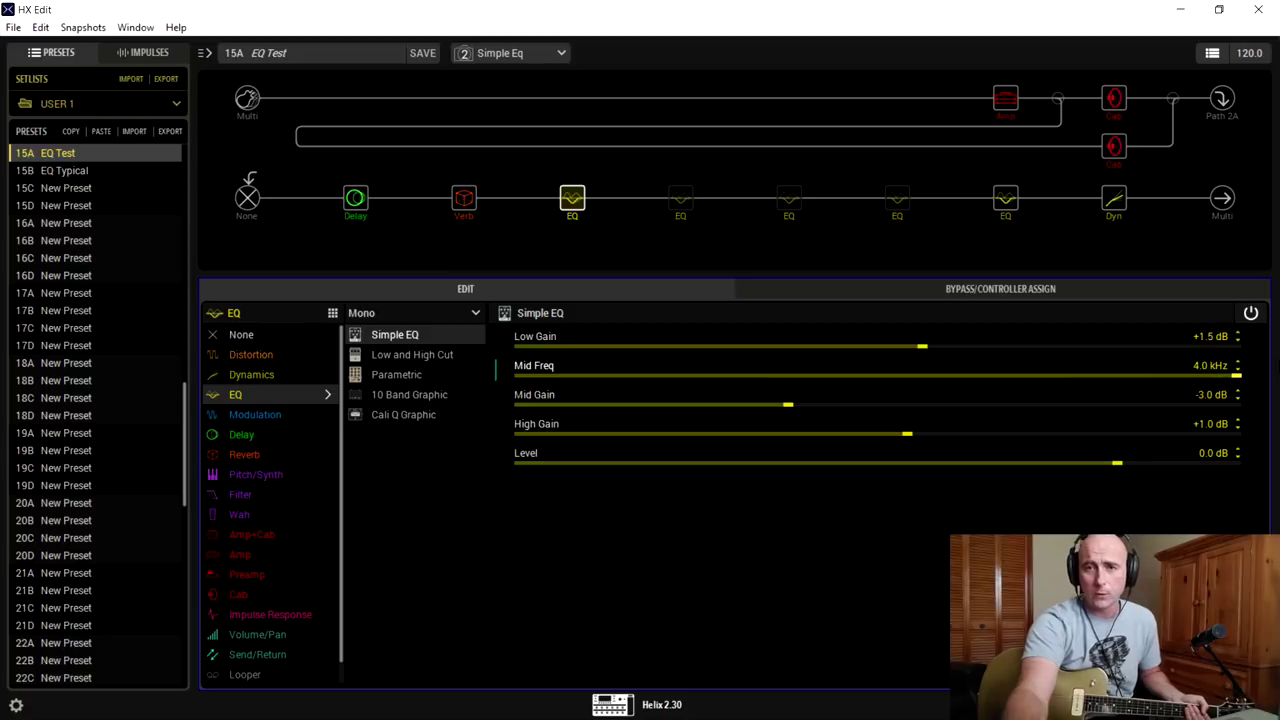
left_click_drag(1110, 386, 669, 378)
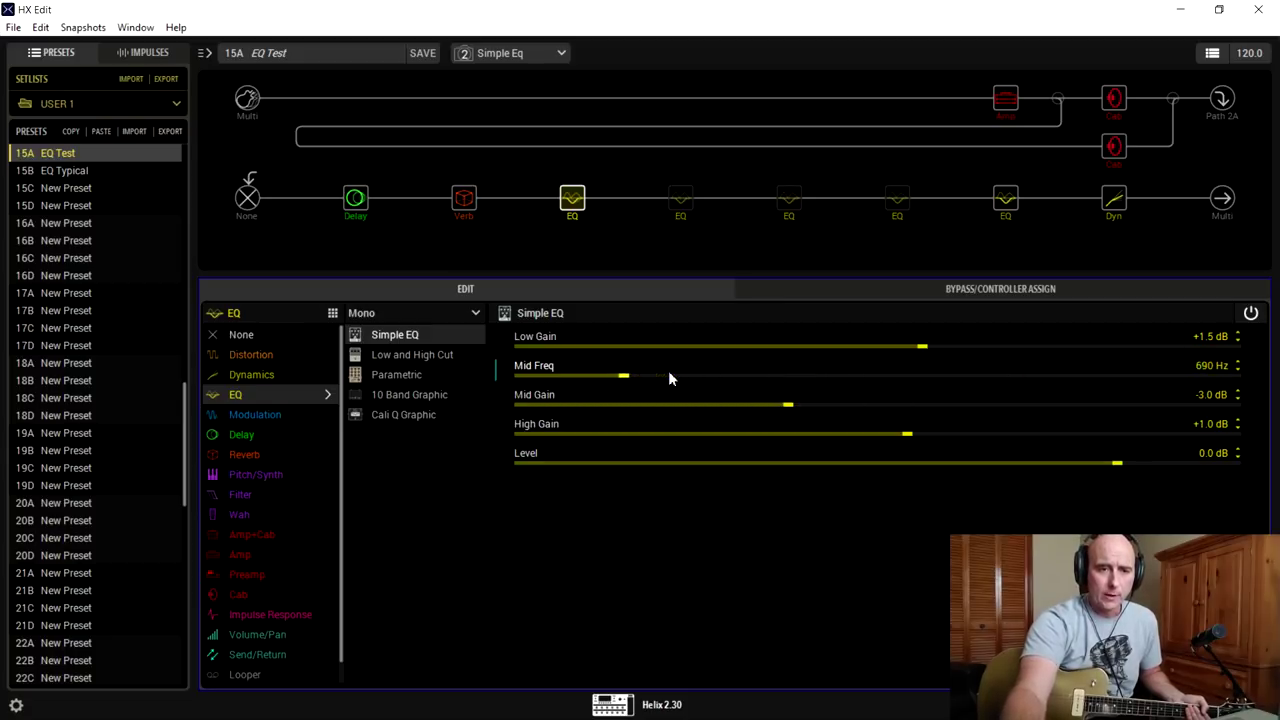
scroll(670, 378, "down", 5)
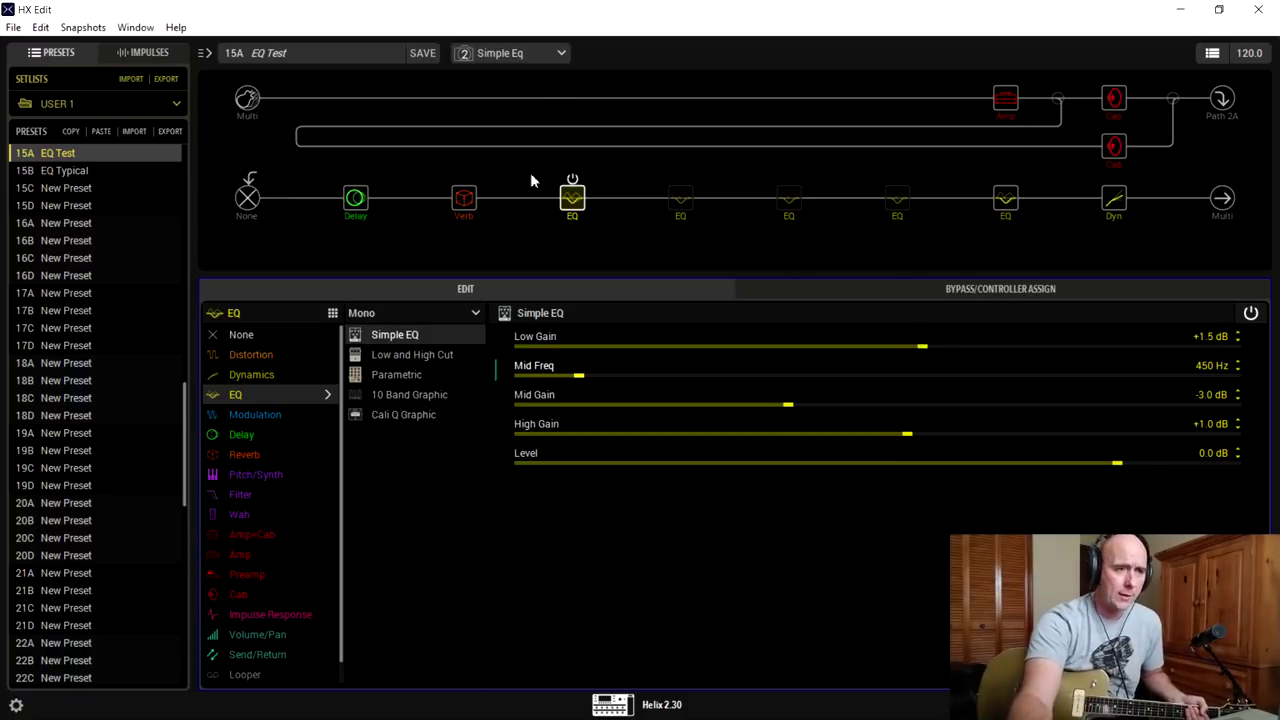
Recall the Cali Q snapshot and review the Cali Q Graphic block's band settings
left_click(547, 53)
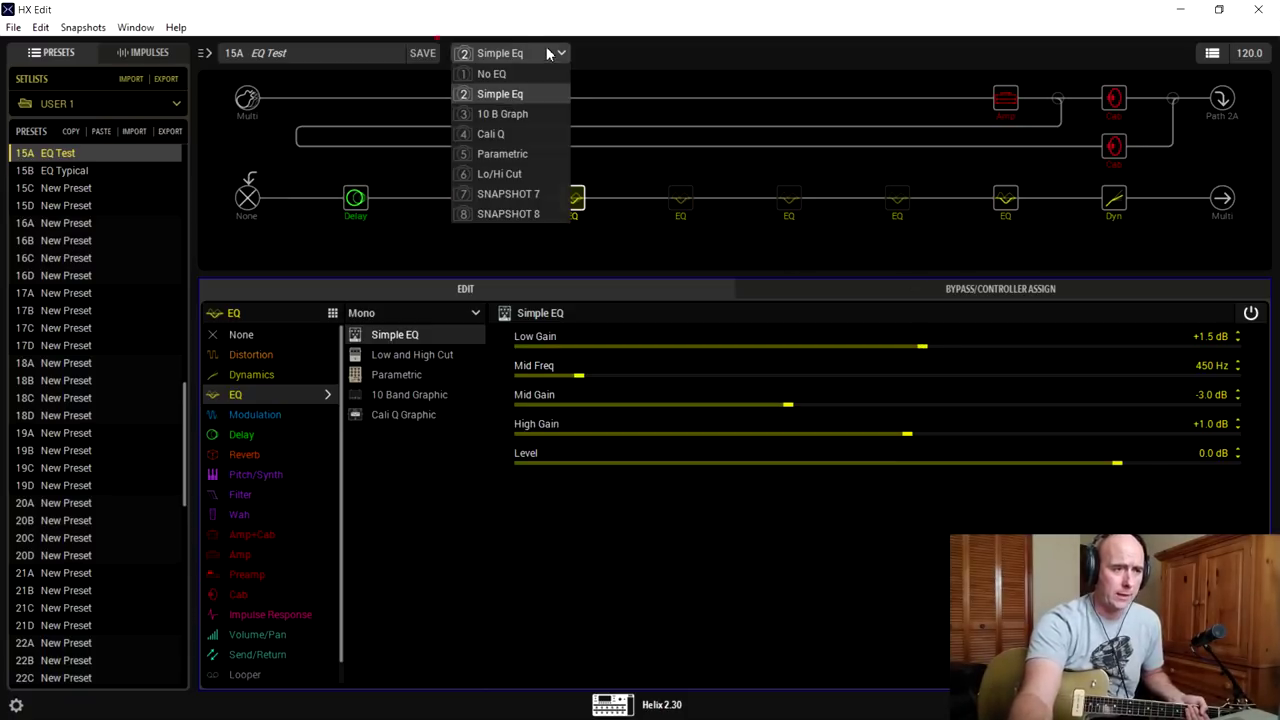
left_click(520, 137)
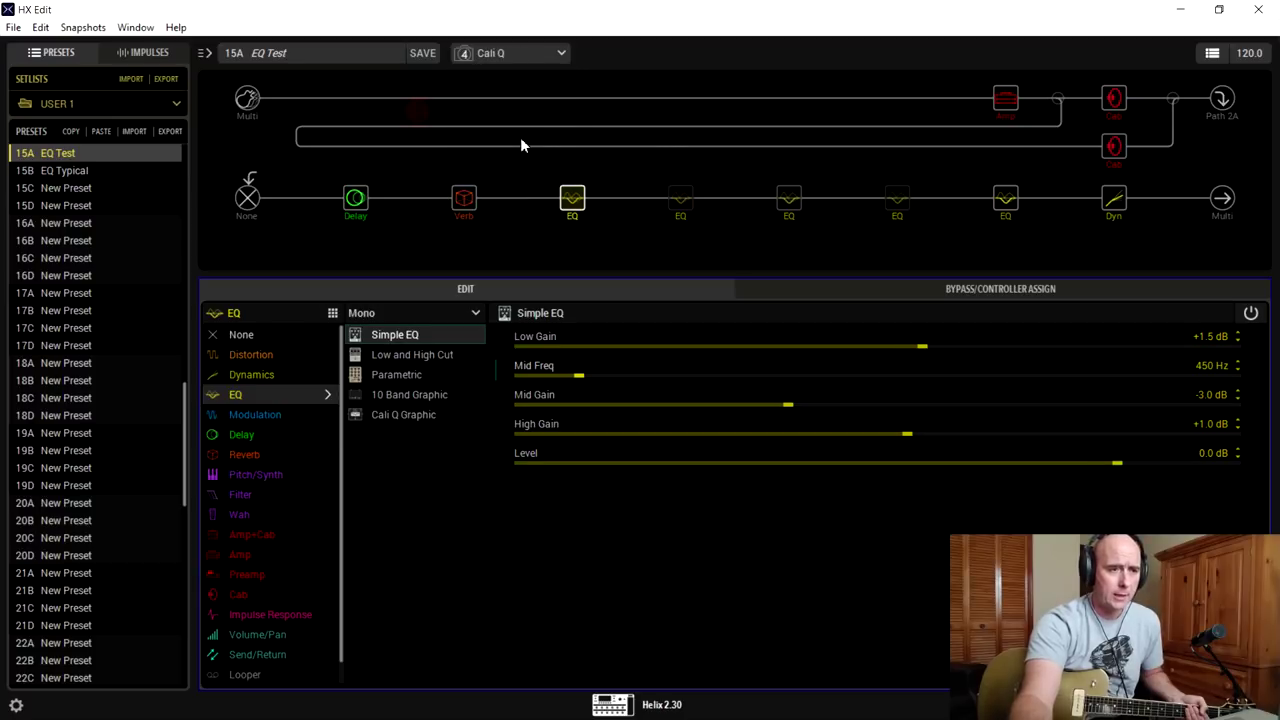
left_click(786, 200)
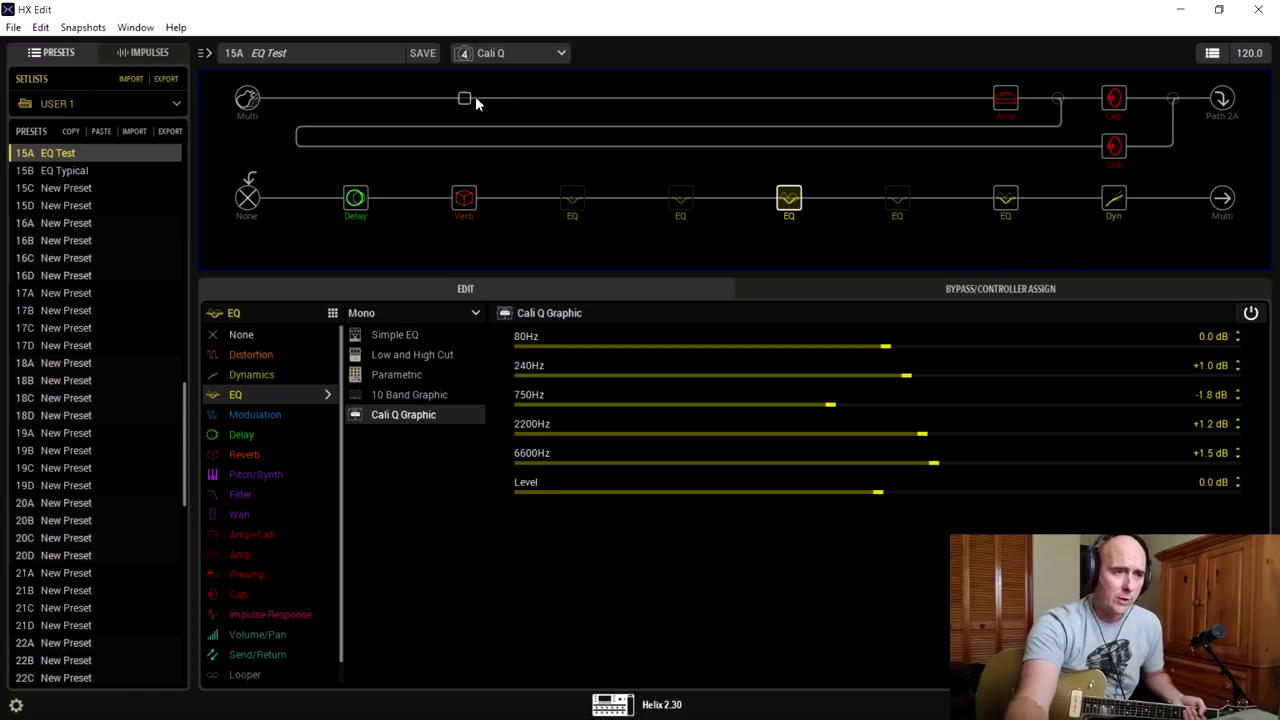
Recall the 10 B Graph snapshot and open the 10 Band Graphic block's settings
left_click(484, 52)
left_click(501, 113)
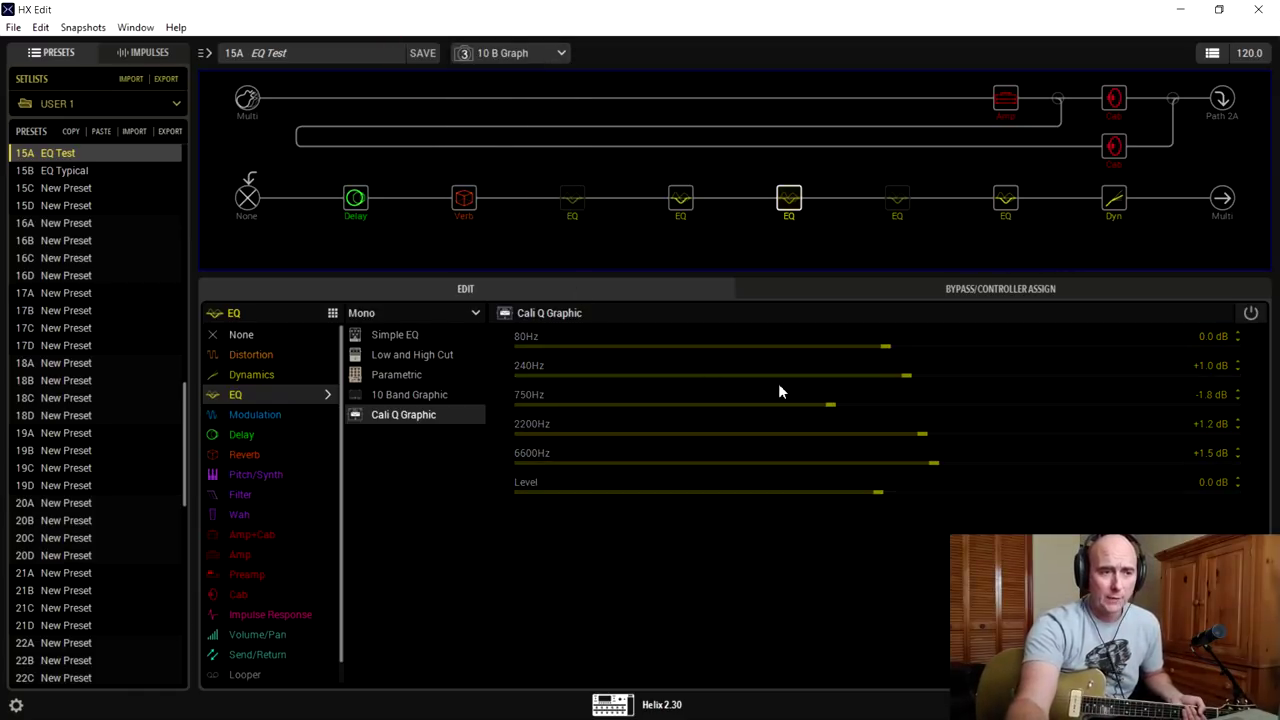
left_click(678, 214)
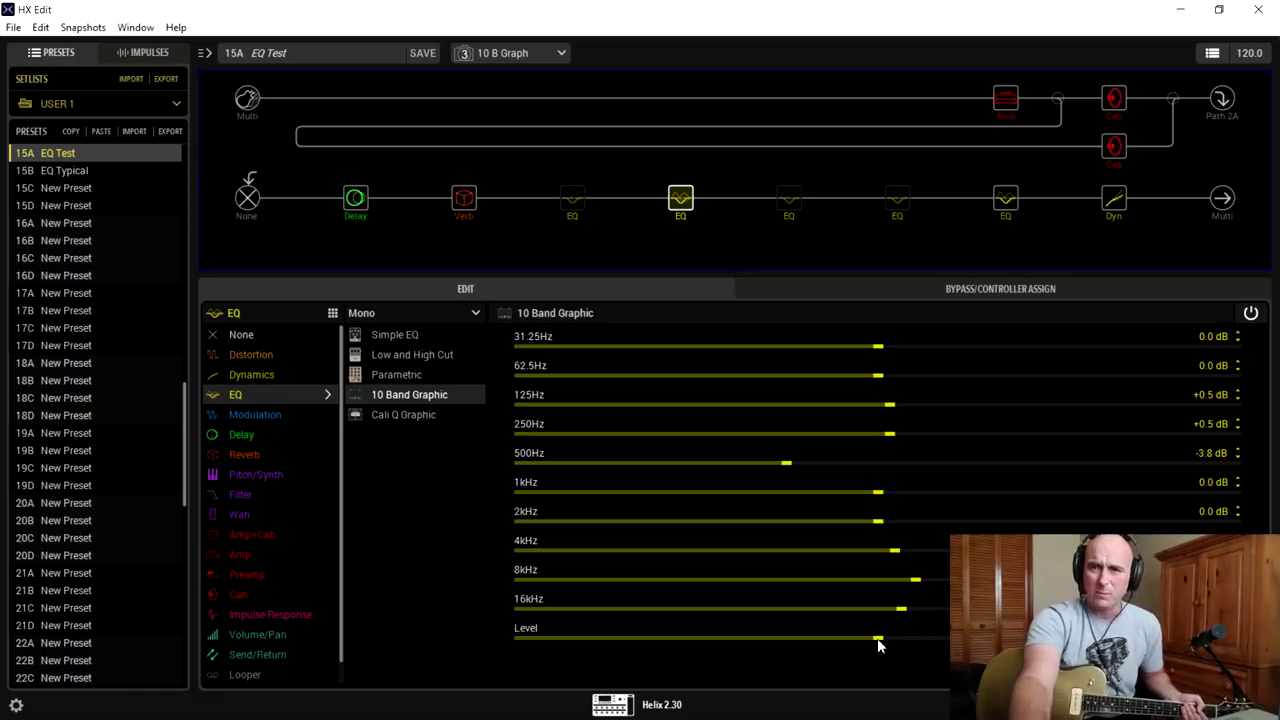
Try out the 10 Band Graphic block's Level control and return it to 0.0 dB
scroll(878, 643, "down", 3)
scroll(877, 638, "down", 1)
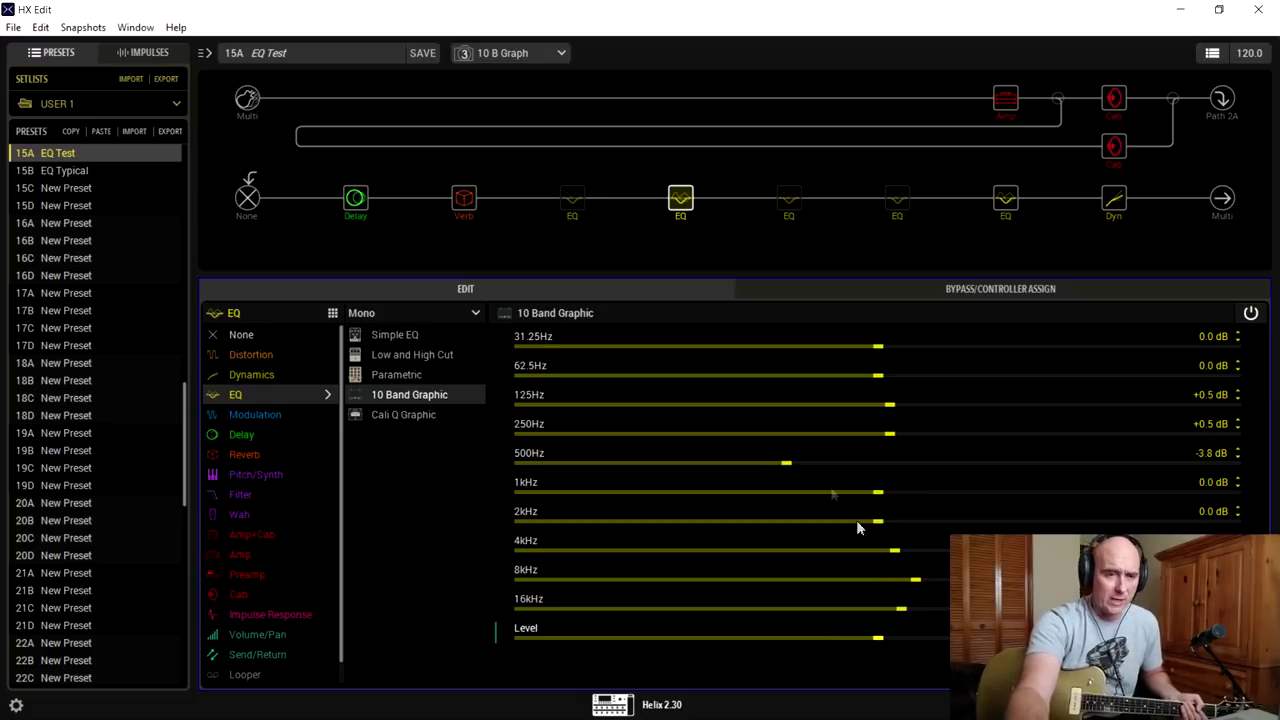
left_click(897, 637)
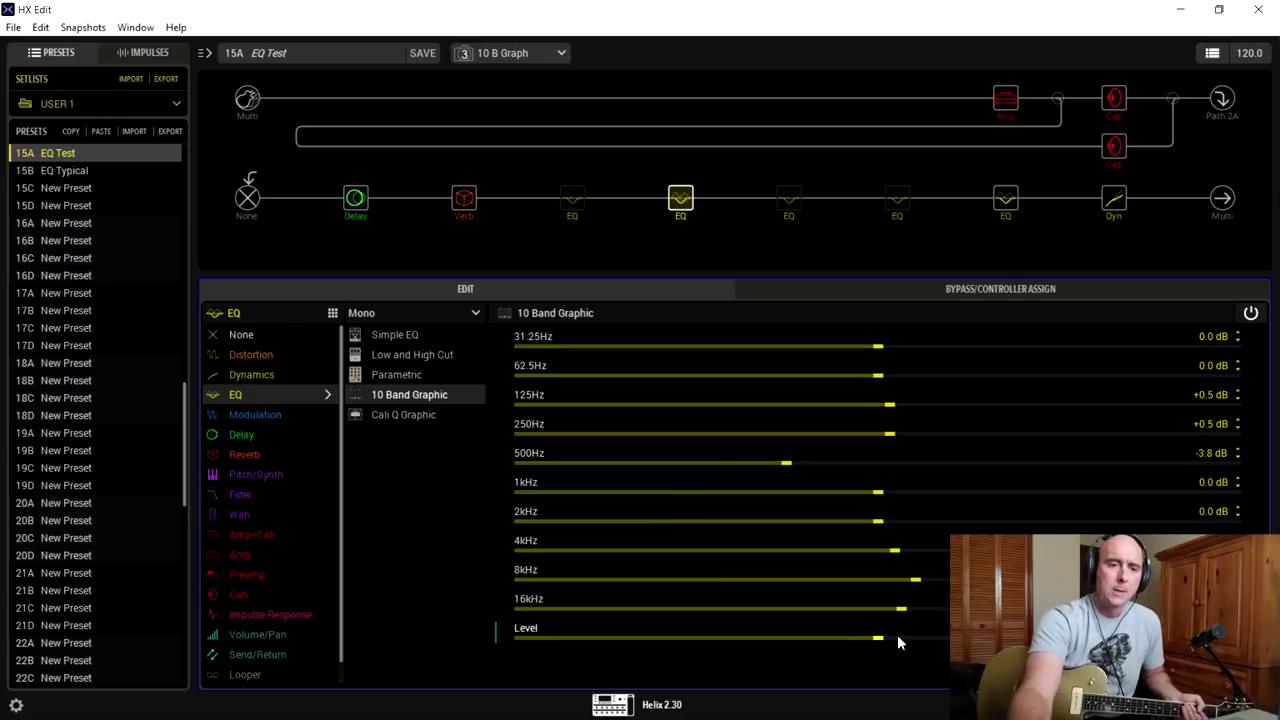
left_click_drag(897, 634, 888, 636)
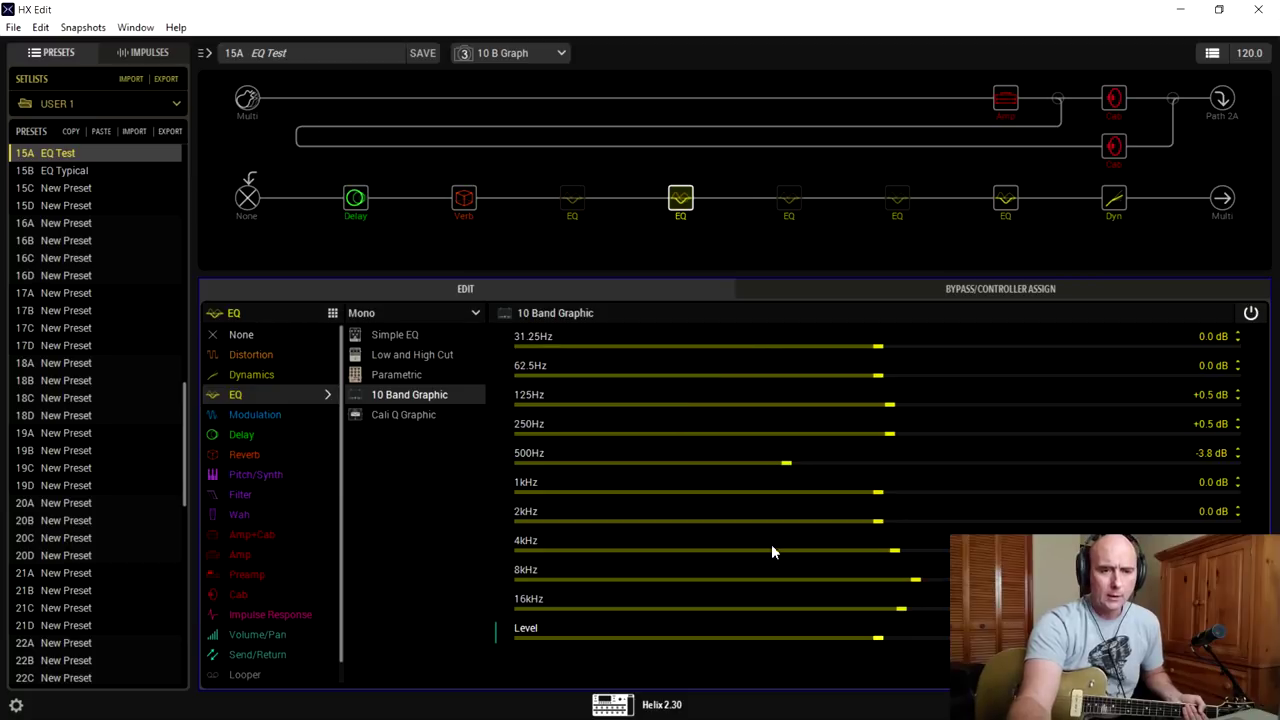
Recall the No EQ snapshot for comparison, and switch to the Simple Eq snapshot with its Simple EQ block open
left_click(510, 52)
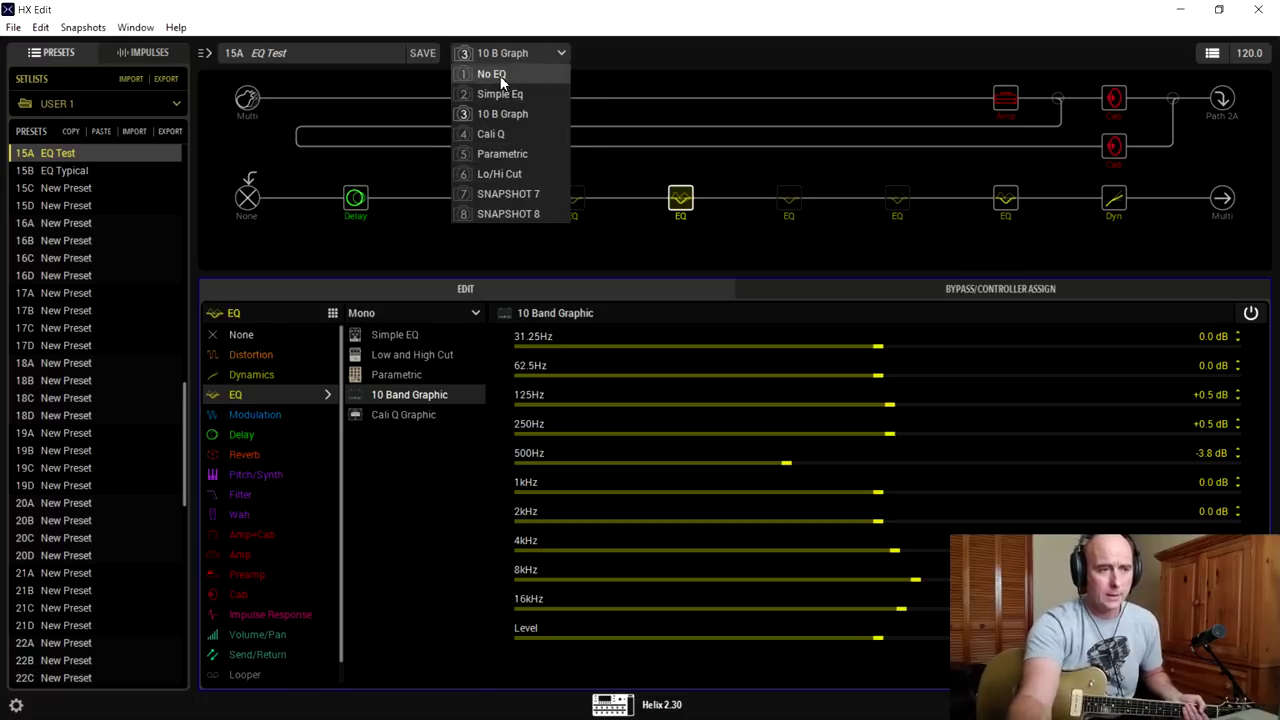
left_click(562, 235)
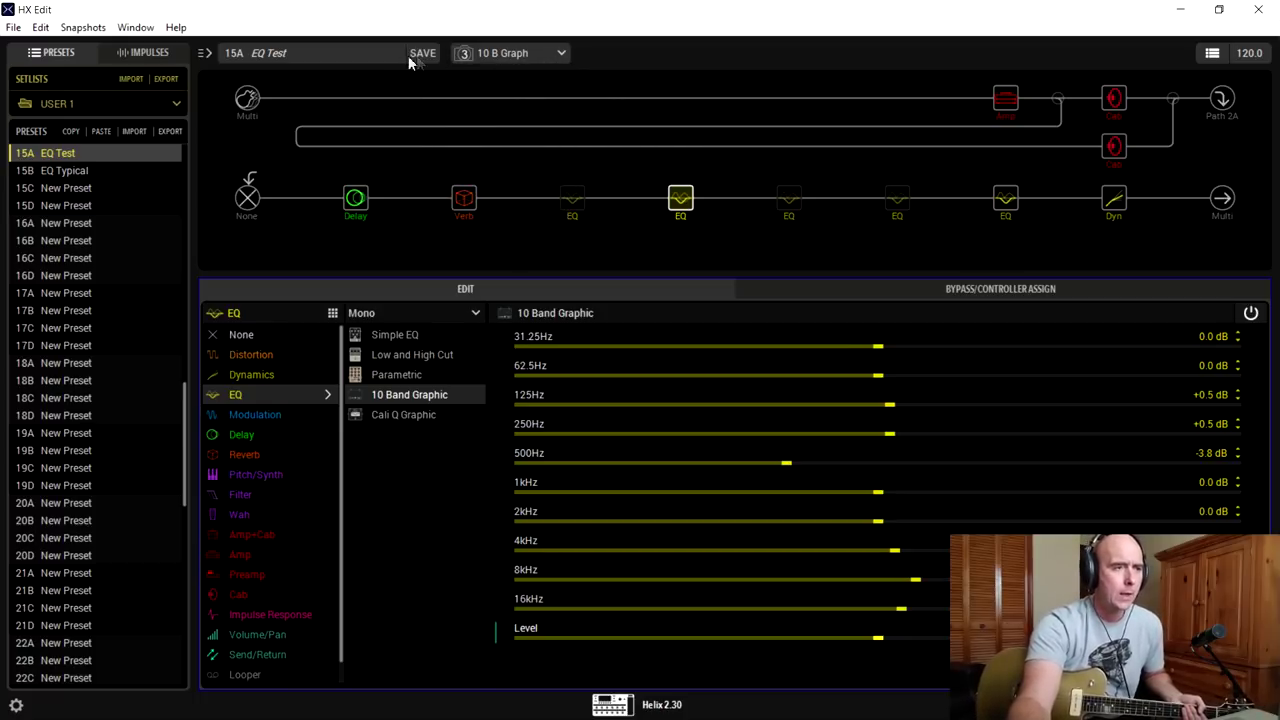
left_click(495, 53)
left_click(502, 74)
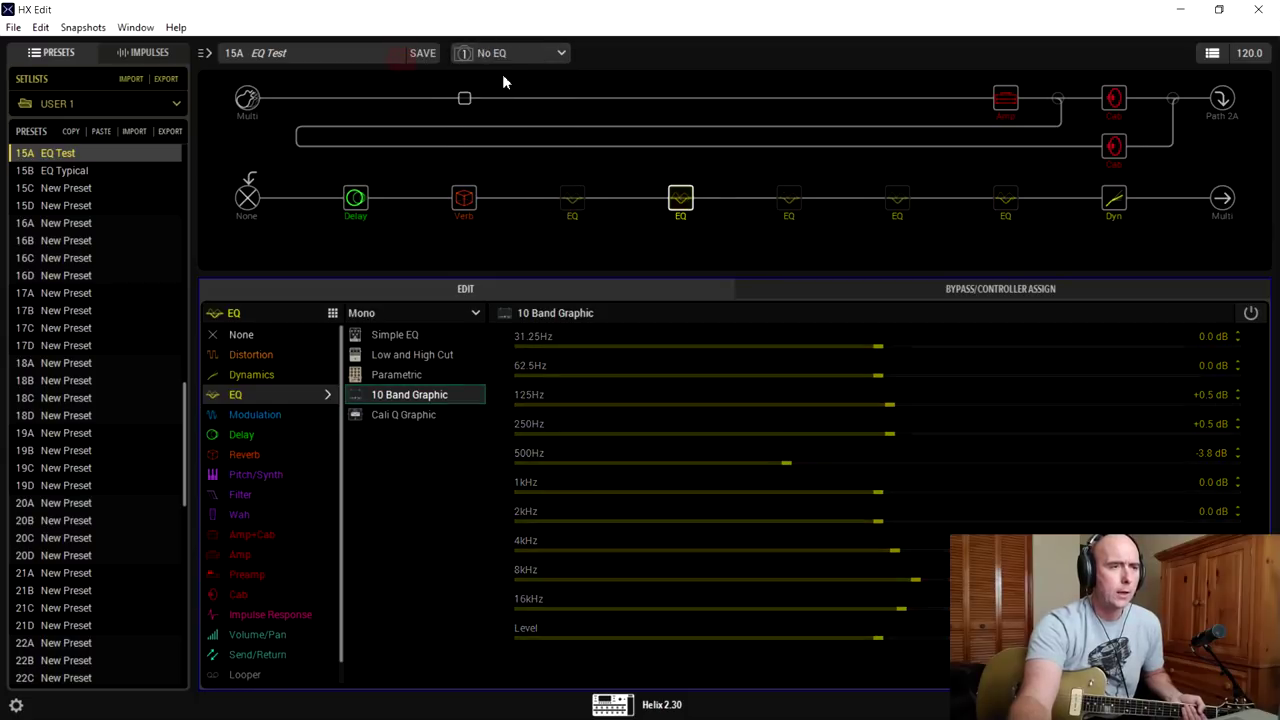
left_click(505, 55)
left_click(480, 91)
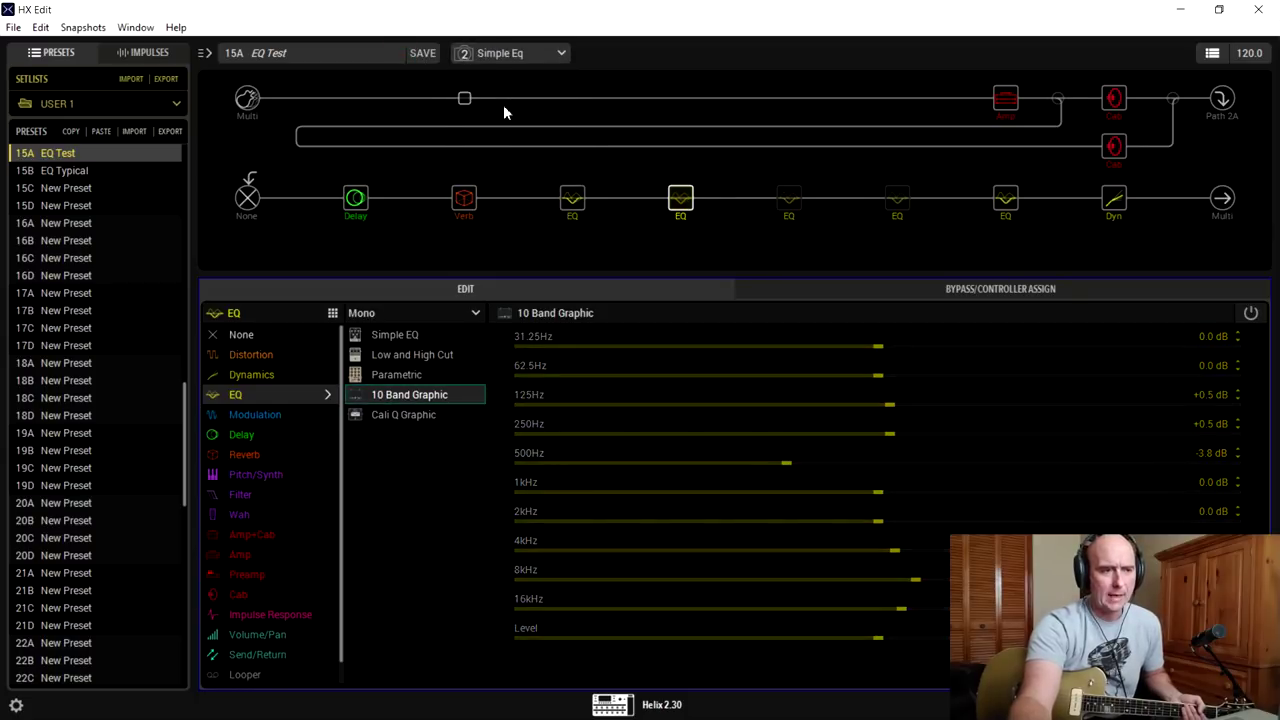
left_click(585, 213)
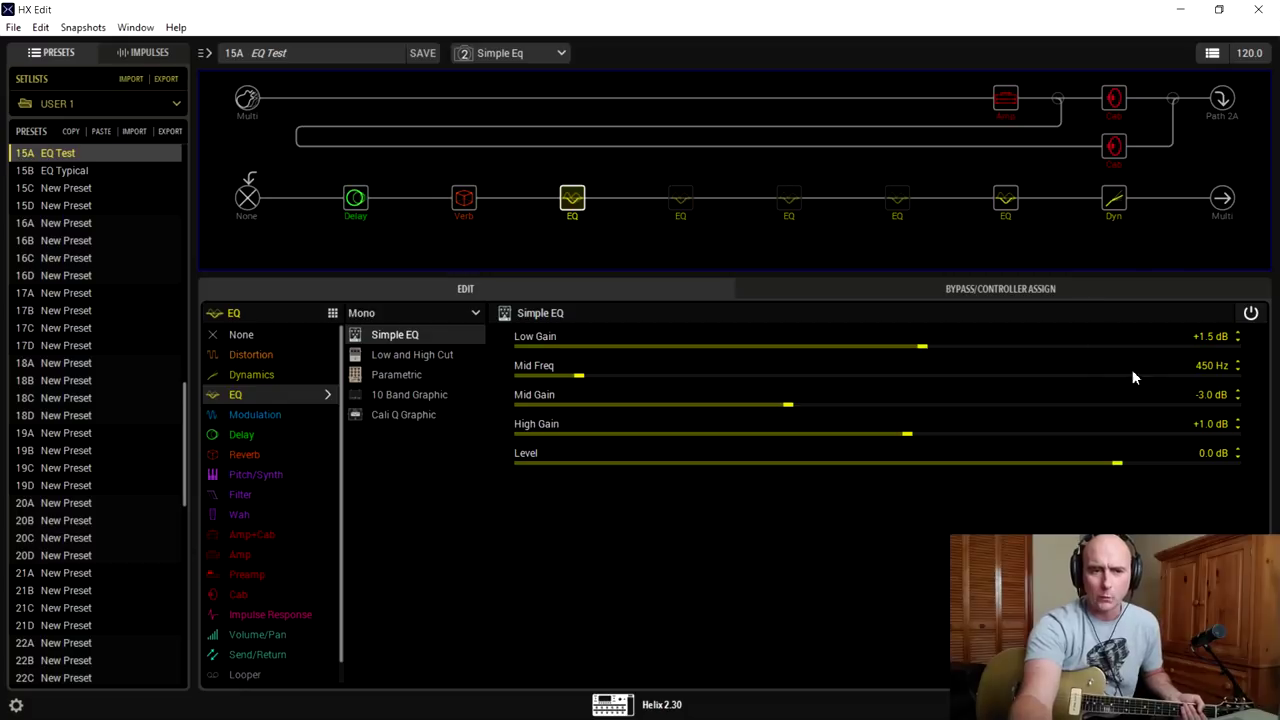
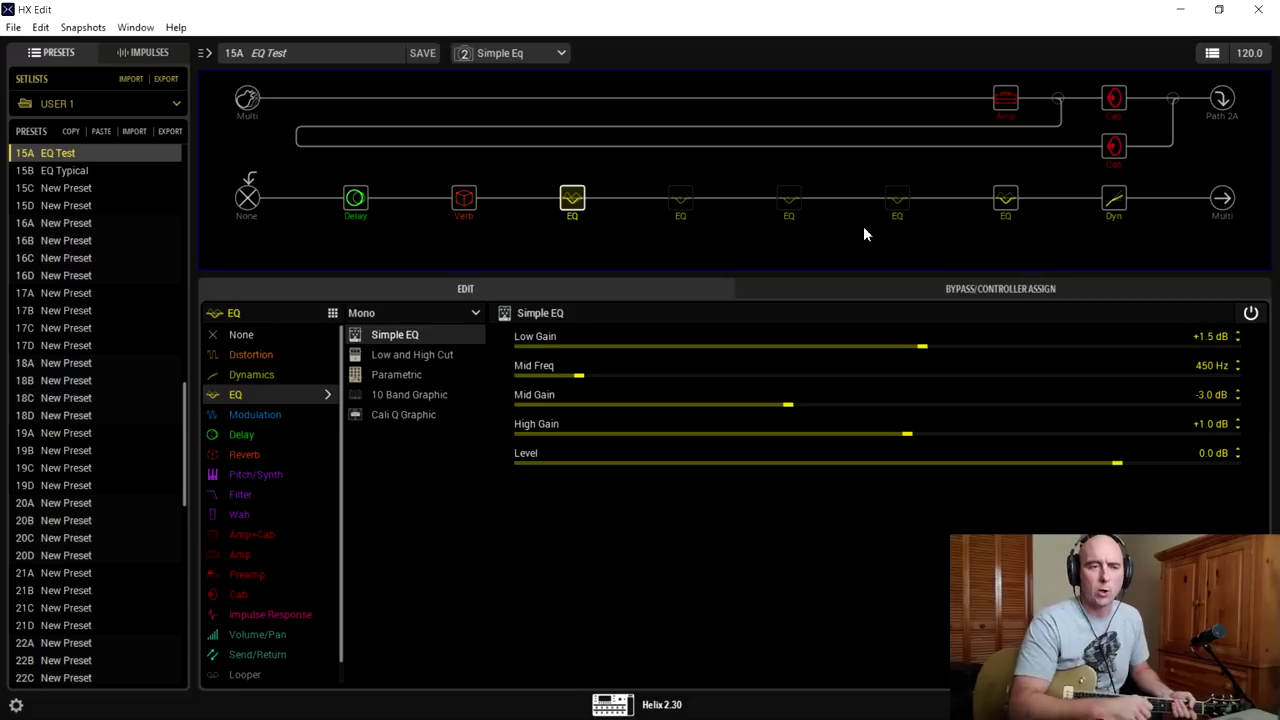
Recall the 10 B Graph snapshot and compare the 10 Band Graphic block's settings with those of the Simple EQ block
left_click(510, 54)
left_click(505, 114)
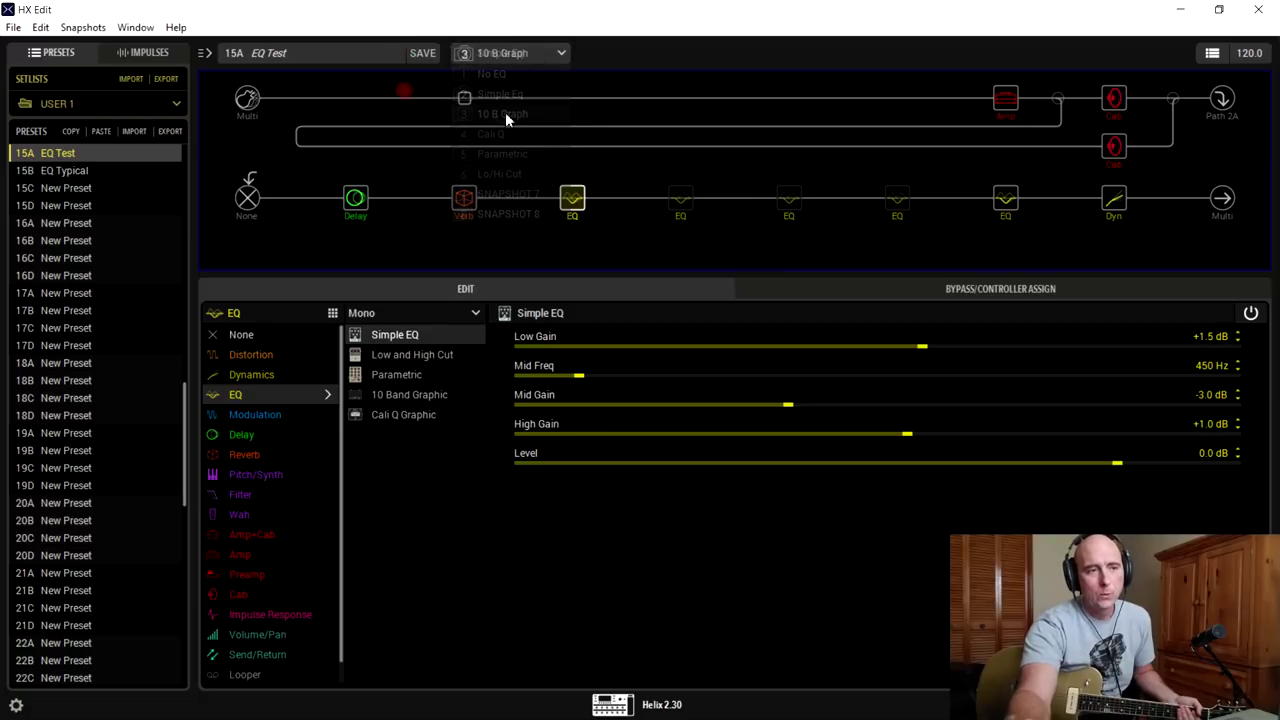
left_click(683, 200)
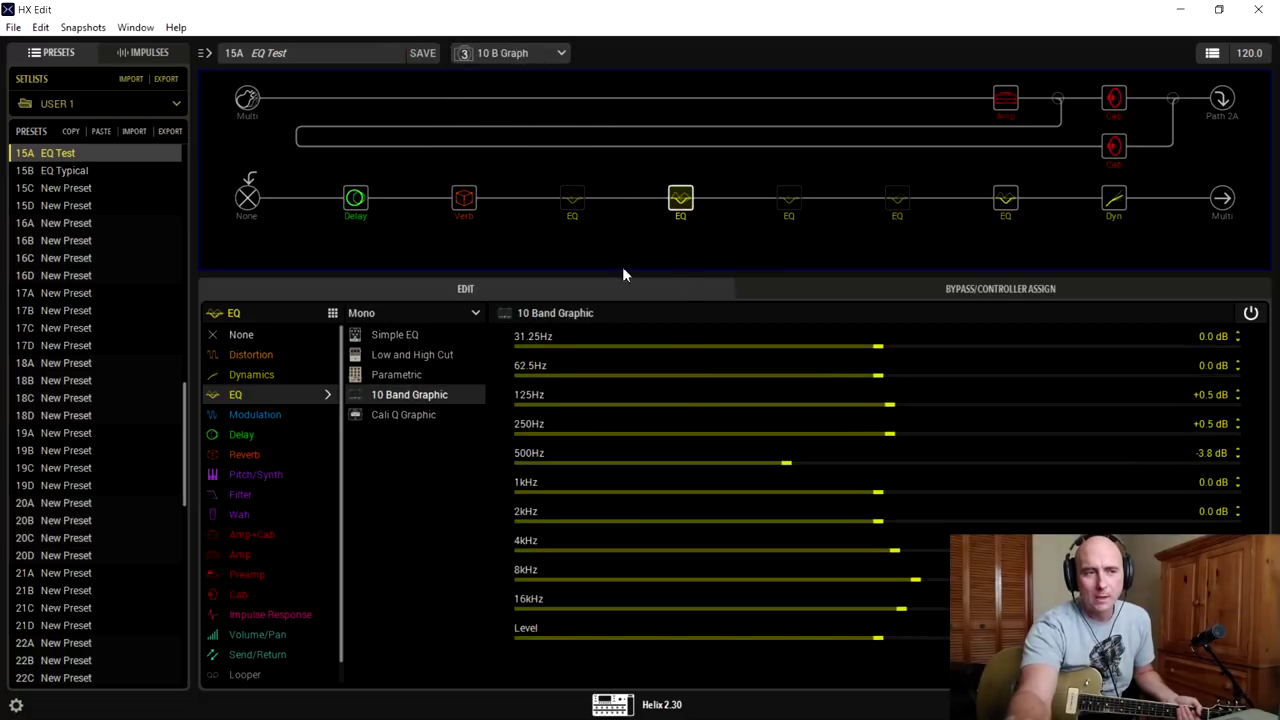
left_click(572, 196)
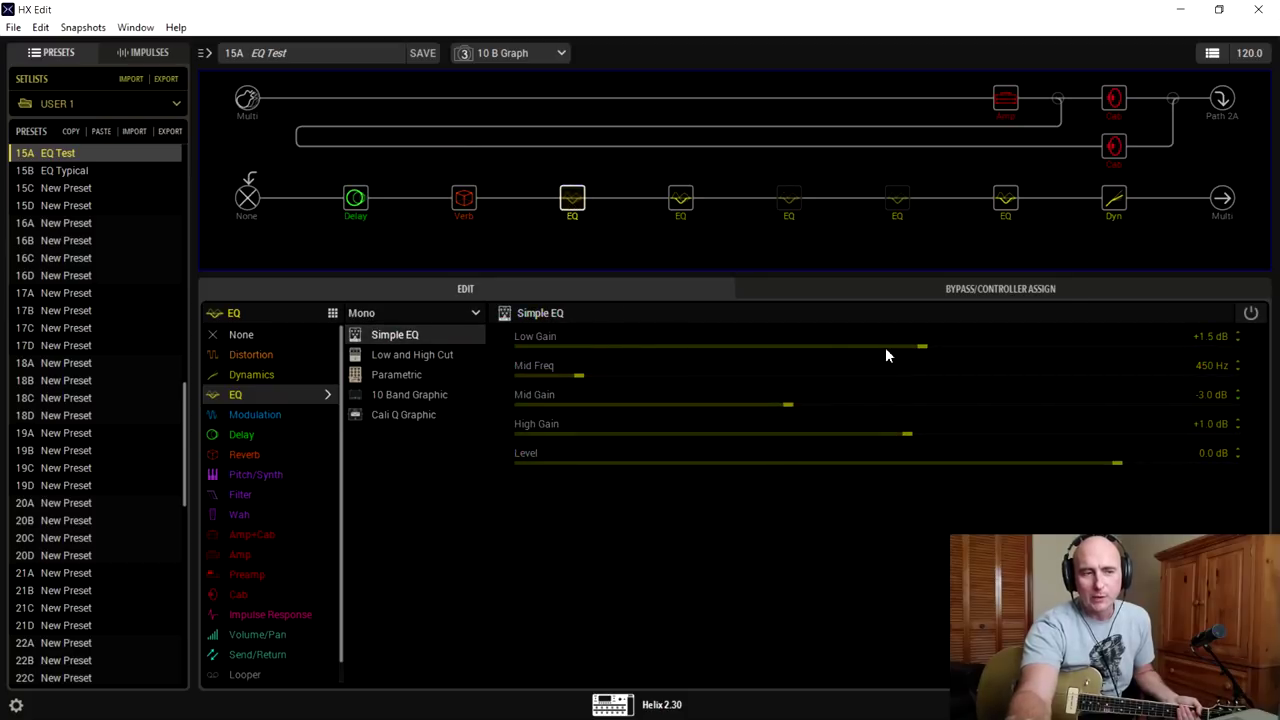
Set the 10 Band Graphic block's 8kHz band to +1.5 dB and save the EQ Test preset
left_click(691, 202)
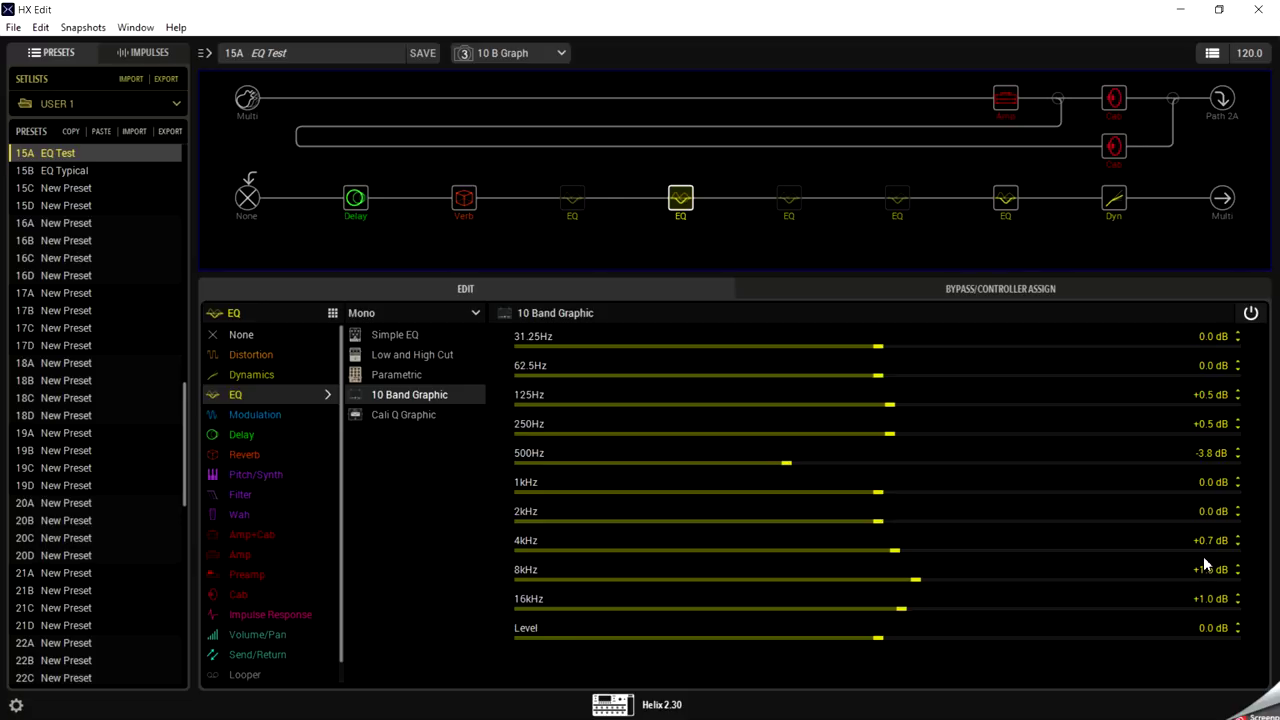
scroll(1078, 568, "down", 1)
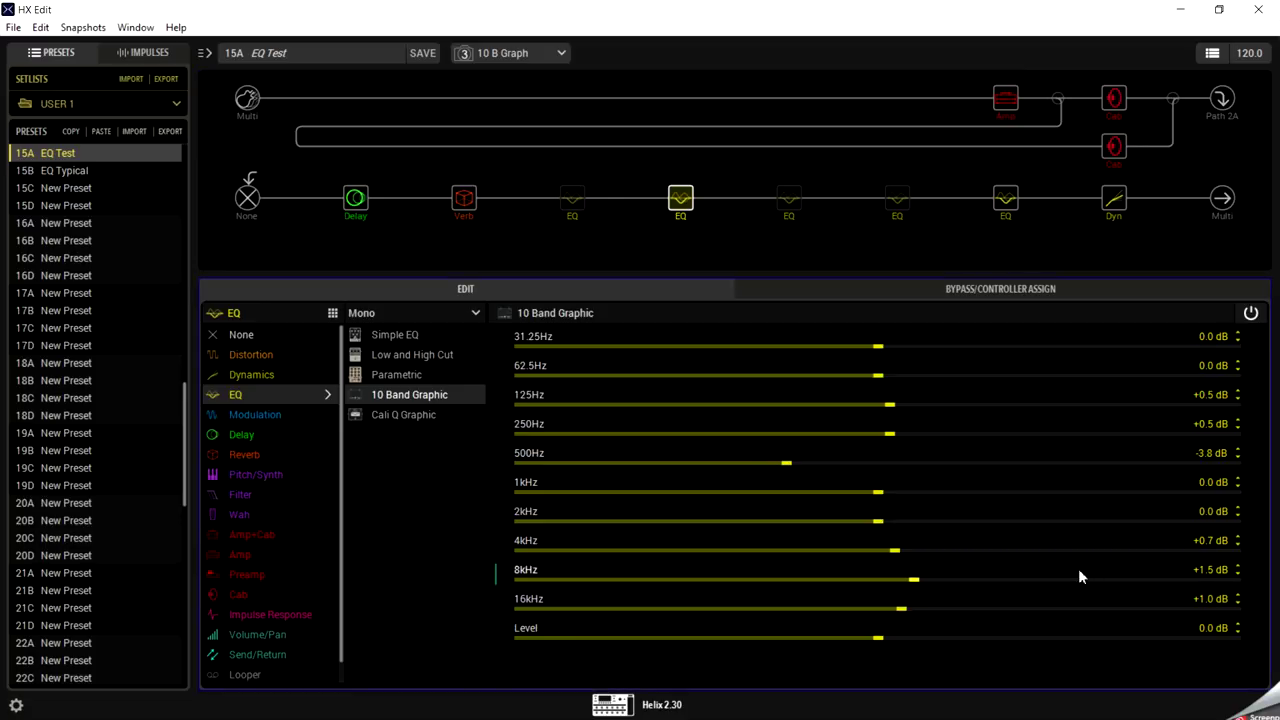
left_click(421, 54)
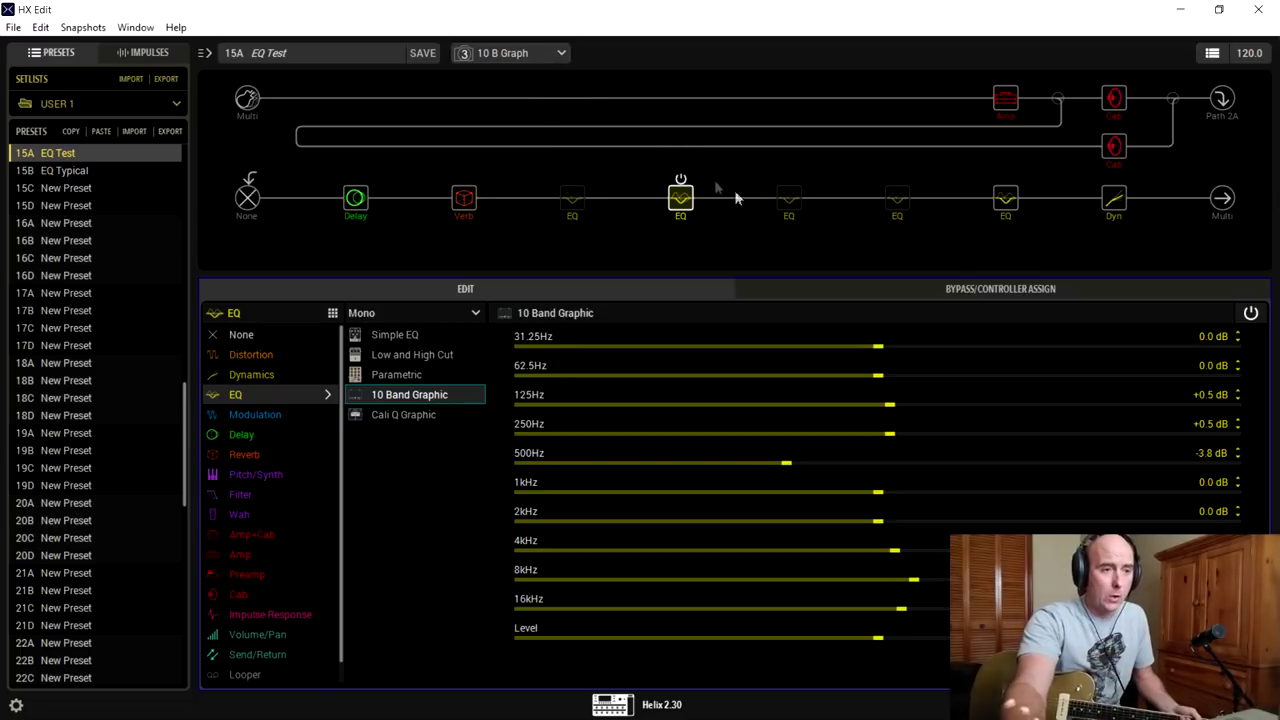
Recall the Cali Q snapshot and compare the Cali Q Graphic block's settings with those of the 10 Band Graphic block
left_click(789, 196)
left_click(512, 54)
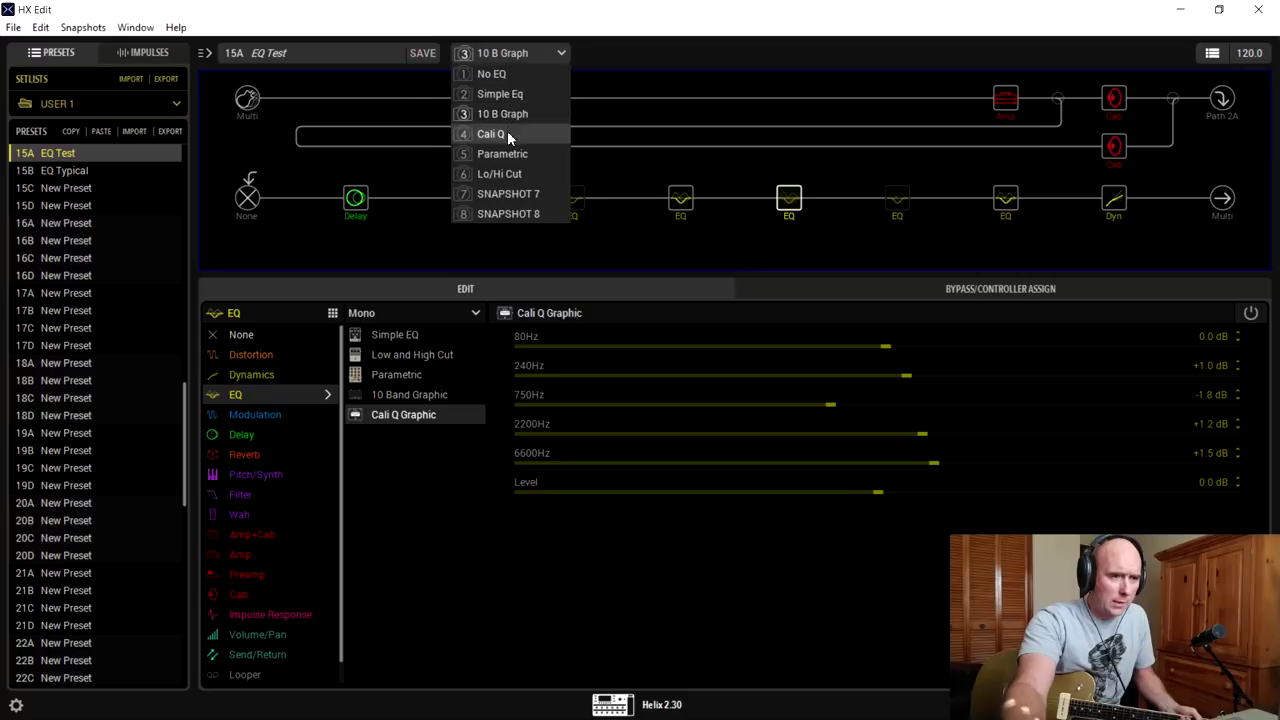
left_click(507, 134)
mouse_move(497, 93)
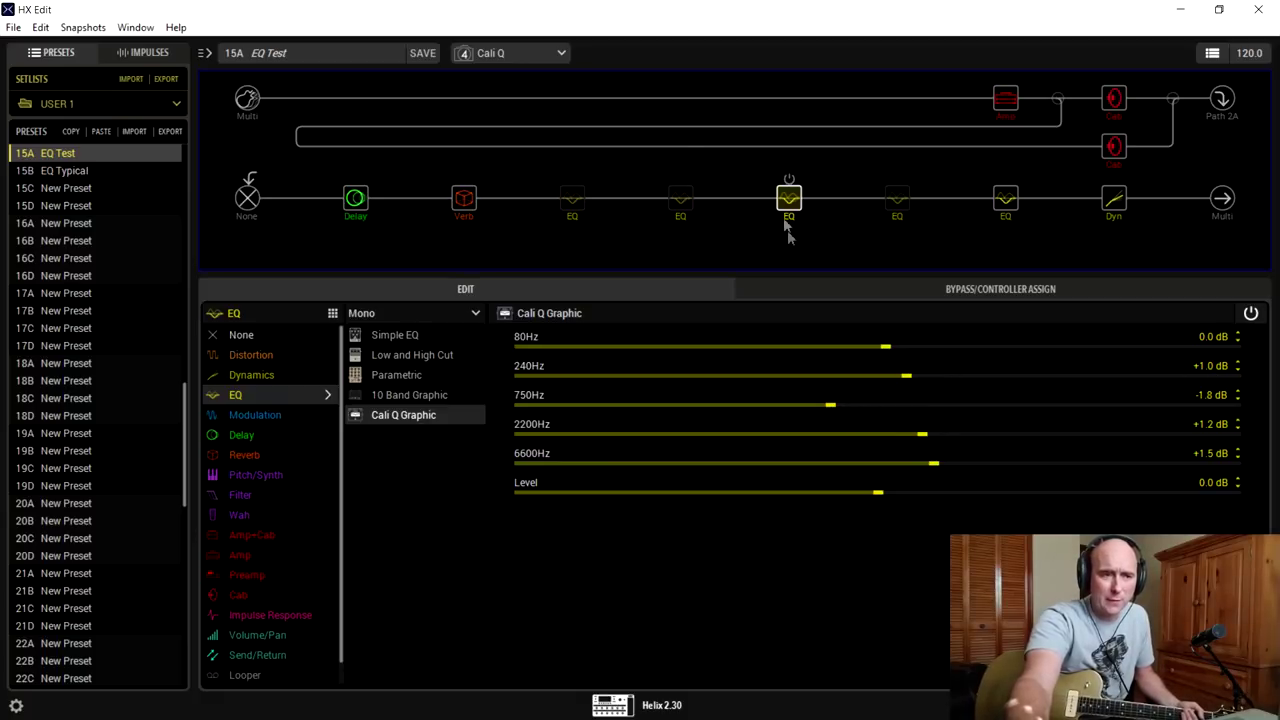
left_click(680, 205)
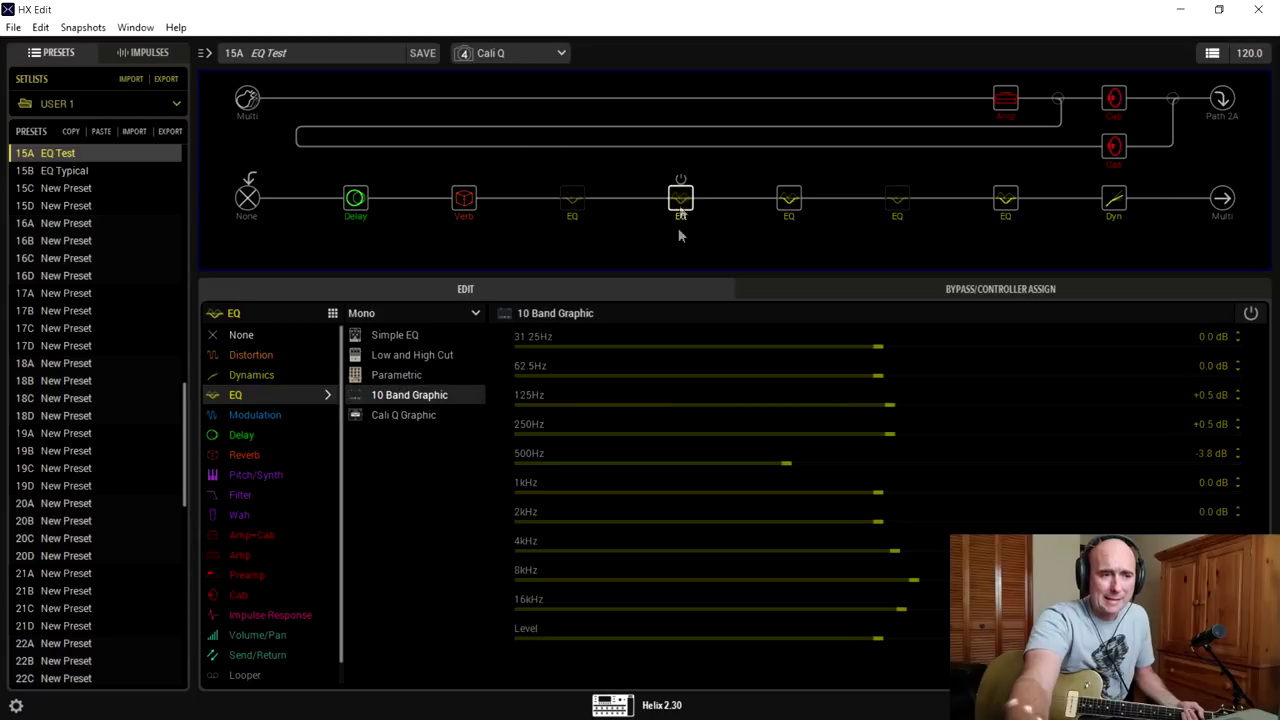
left_click(798, 203)
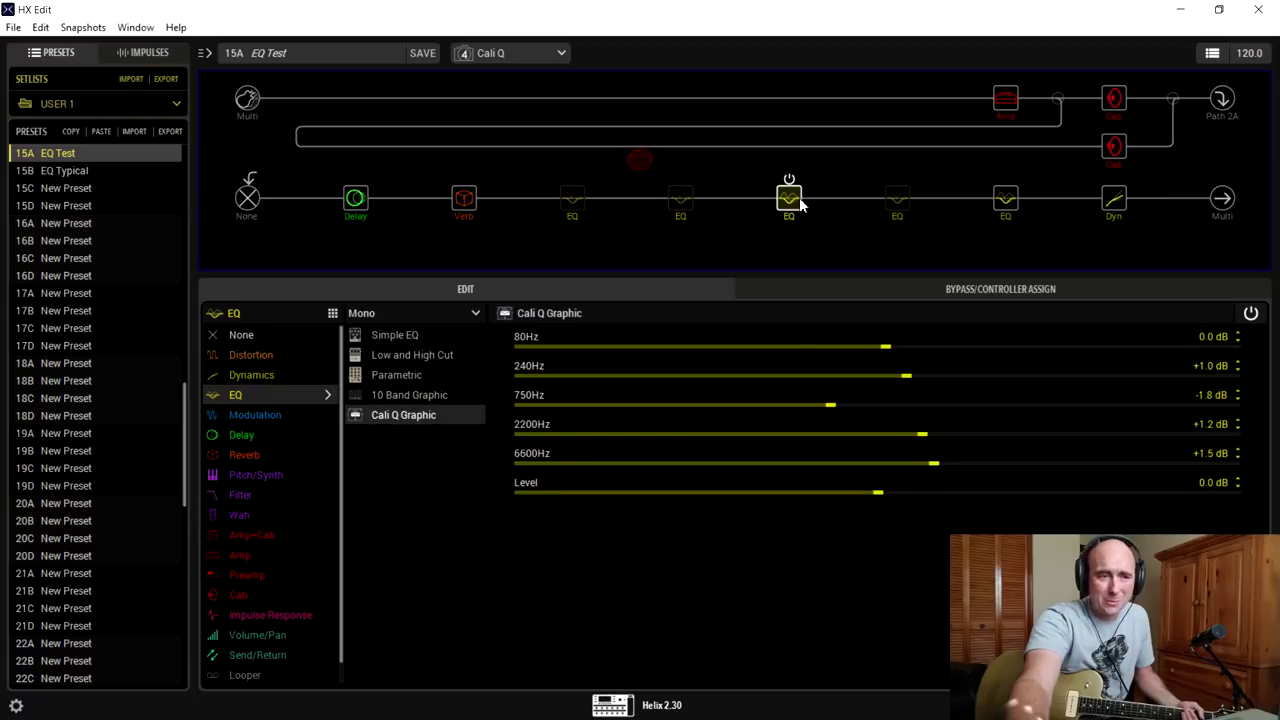
Set the Cali Q Graphic block's 750Hz band to -2.0 dB and save the EQ Test preset
left_click(822, 407)
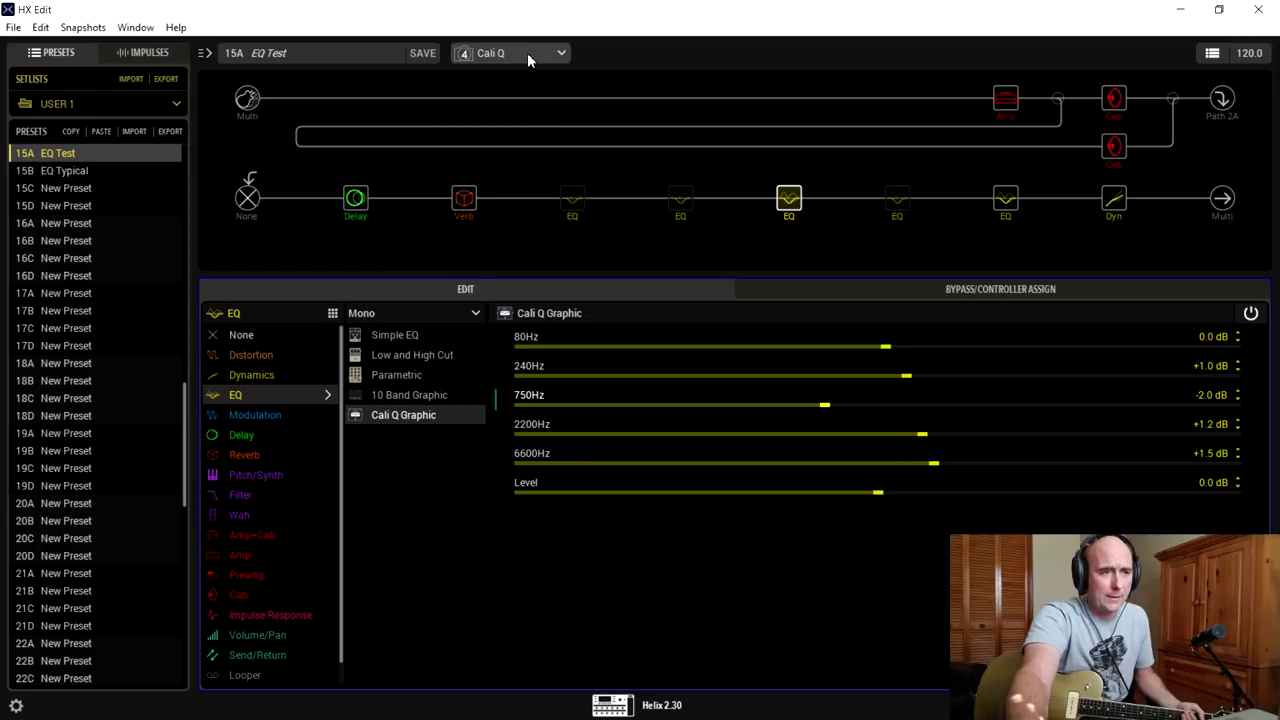
left_click(423, 54)
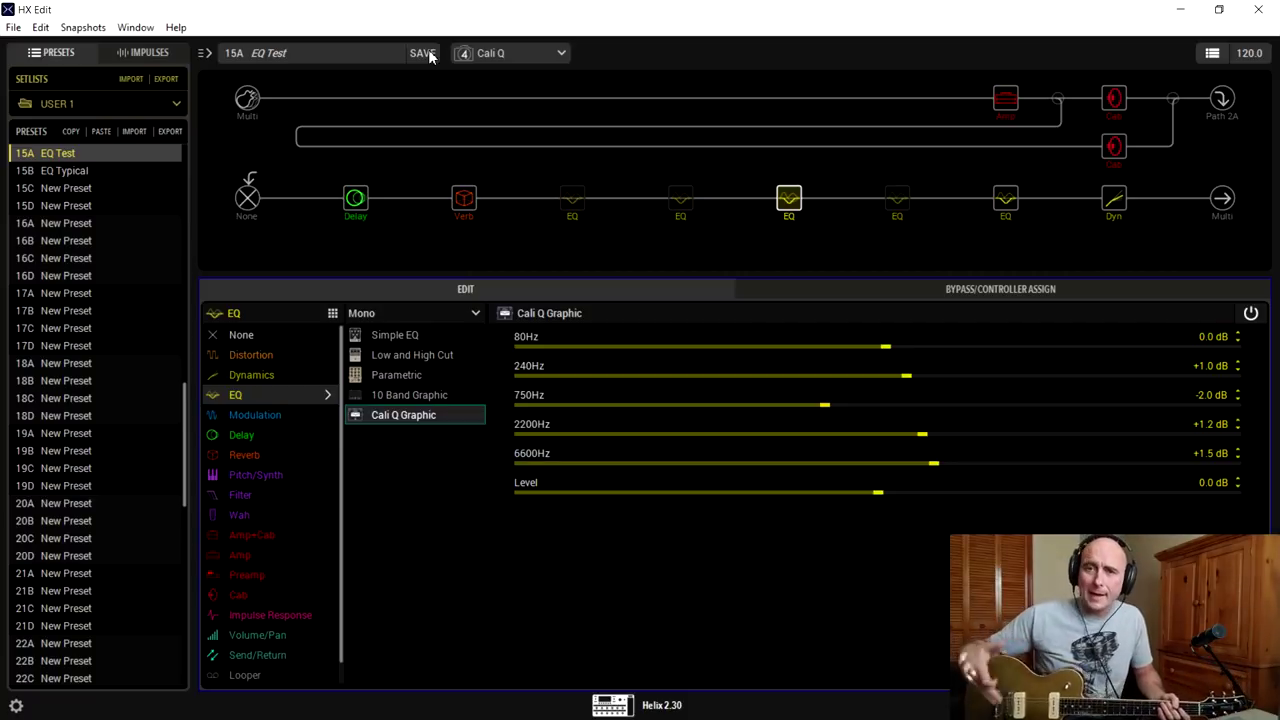
left_click(422, 53)
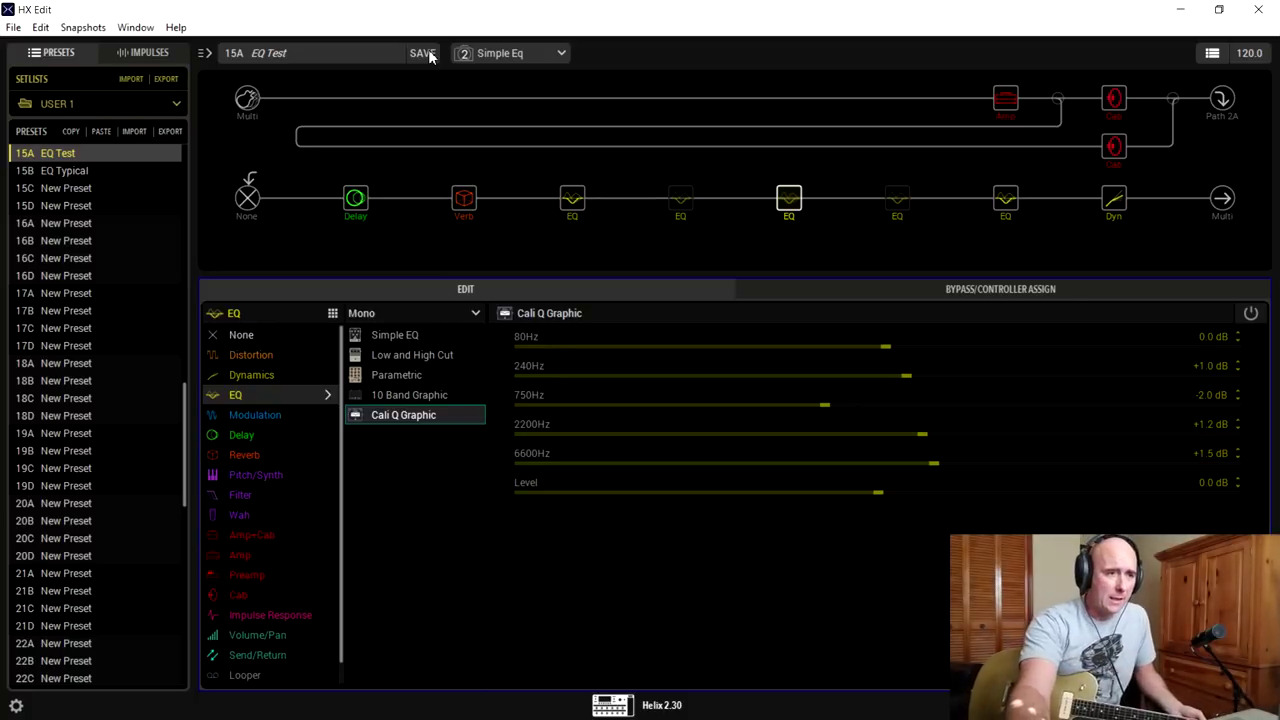
Recall the Parametric snapshot and review the Low and High Cut, Parametric and Simple EQ blocks' settings
left_click(510, 53)
left_click(517, 155)
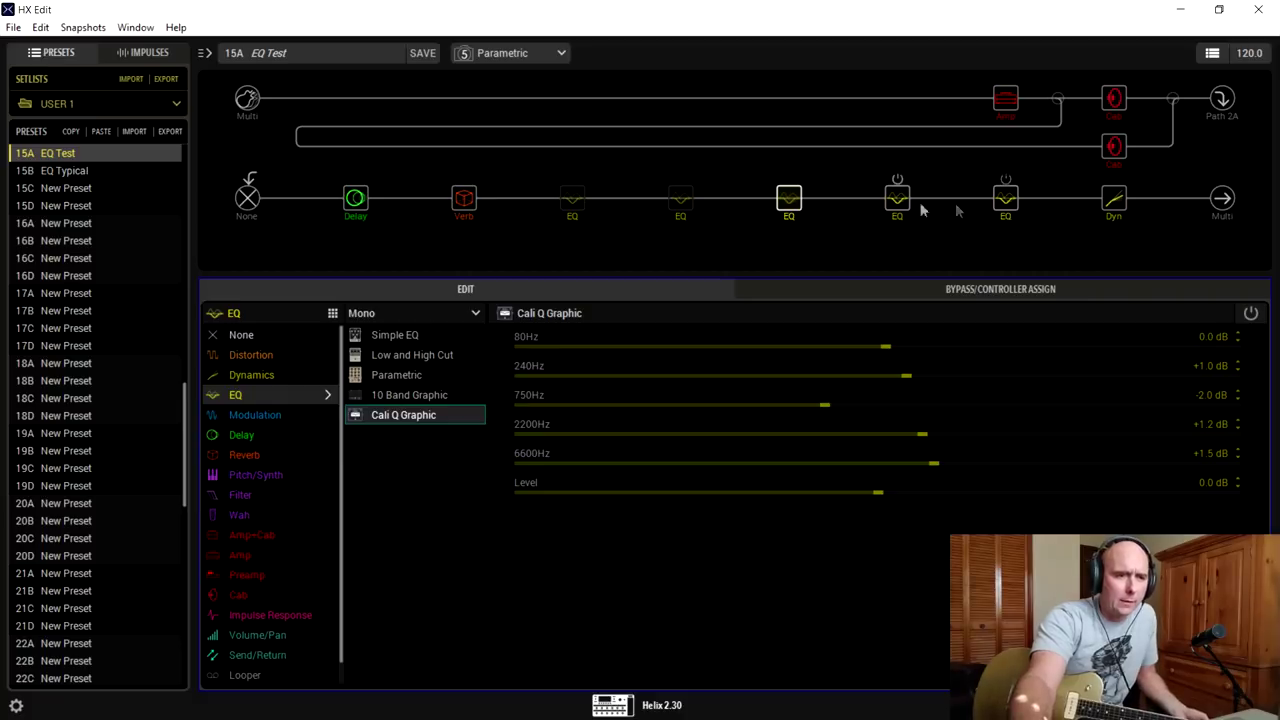
left_click(1006, 200)
left_click(897, 203)
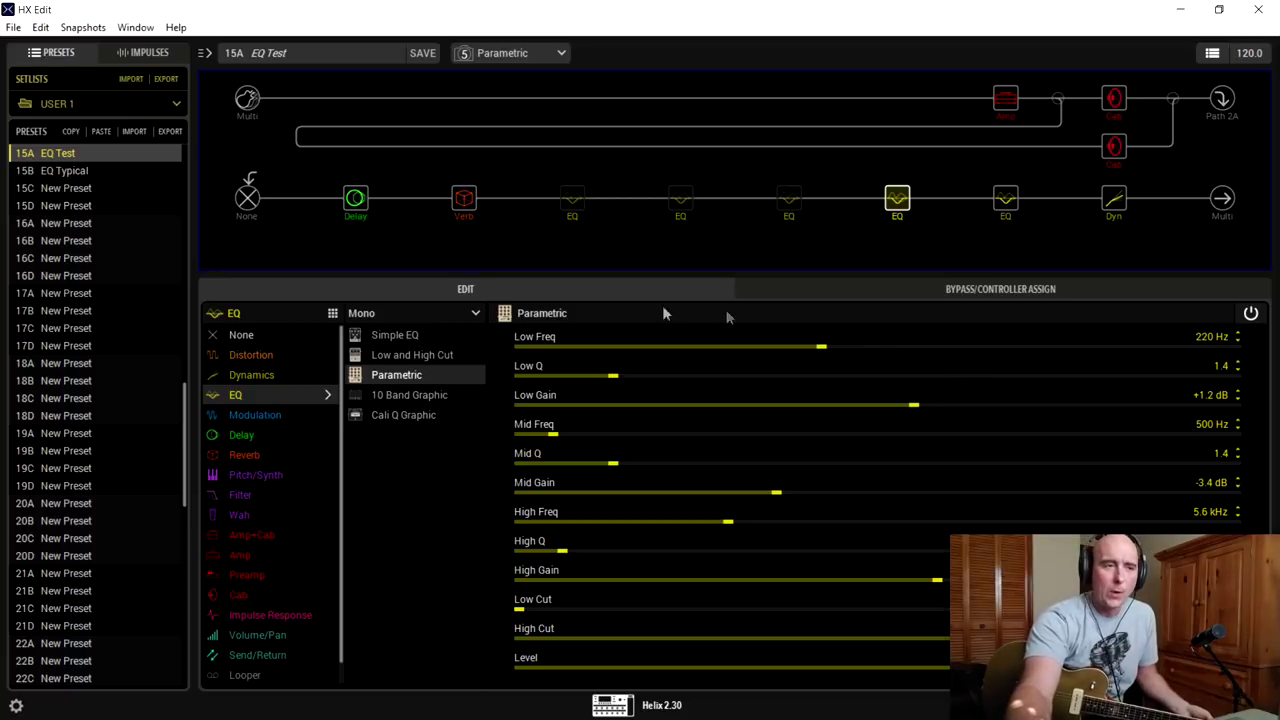
left_click(572, 200)
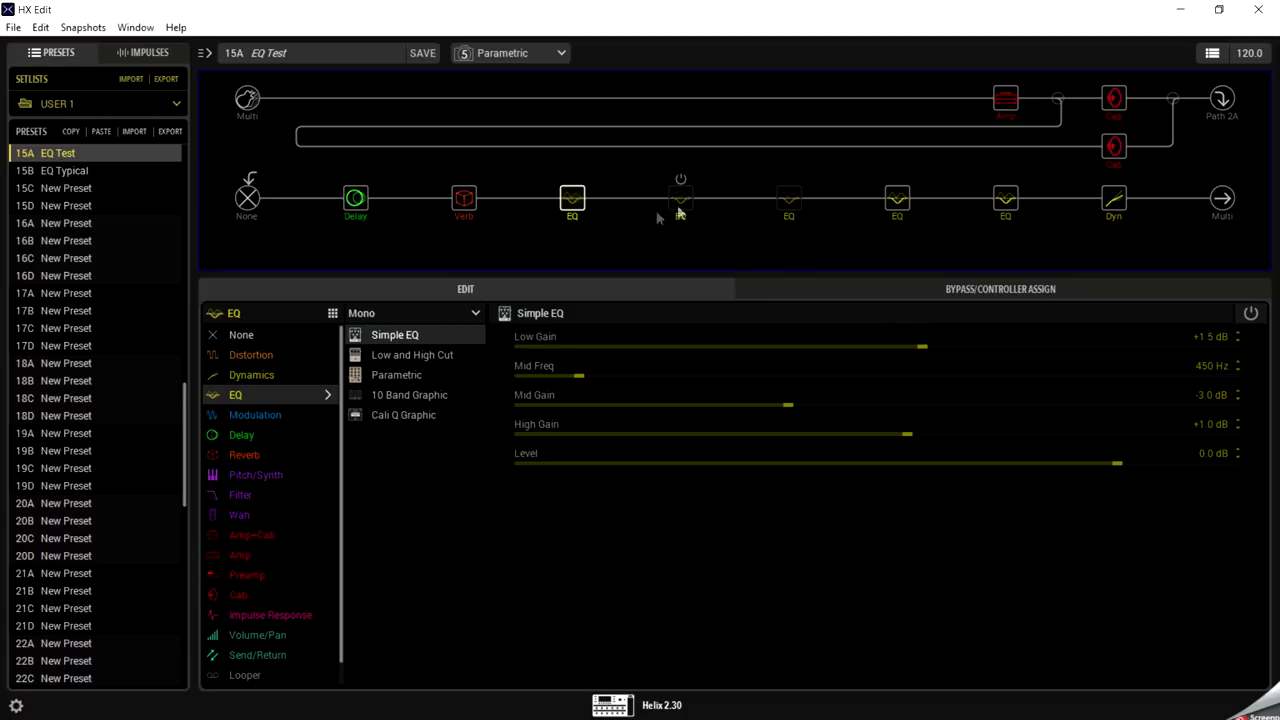
Review the Parametric block's settings and save the EQ Test preset
left_click(897, 198)
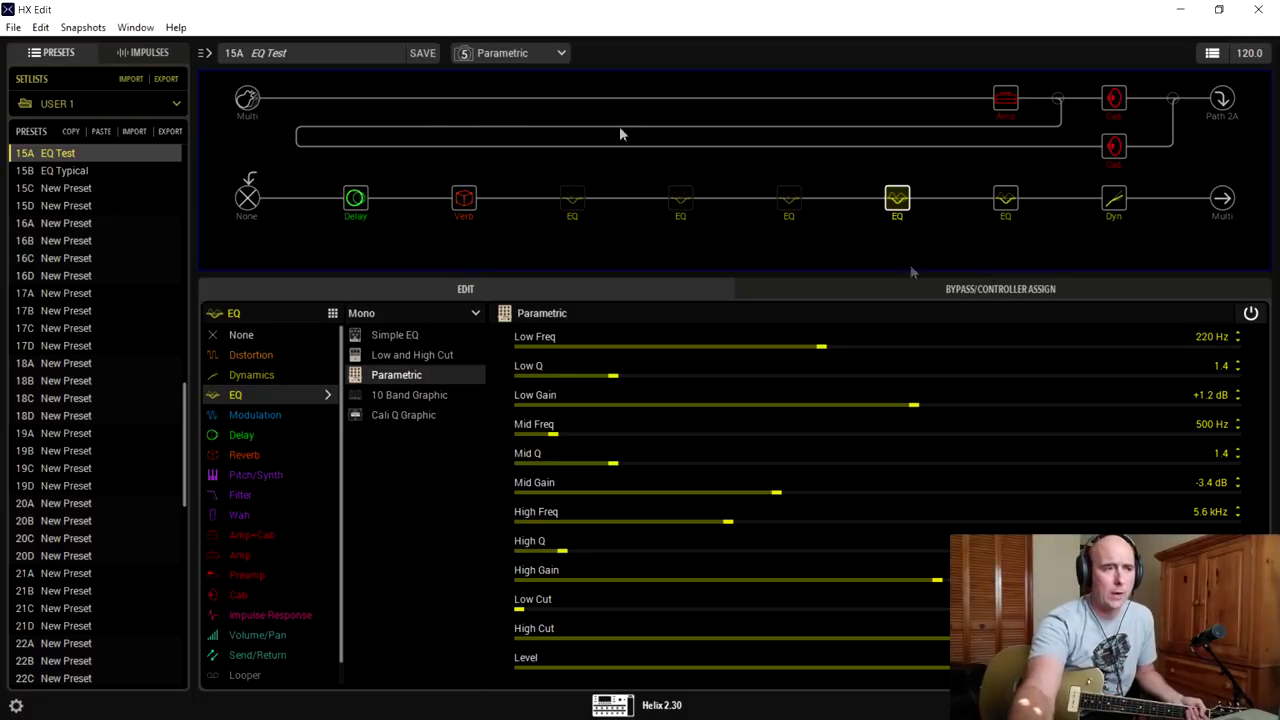
left_click(424, 53)
Load the EQ Typical preset and switch its Cosmos Echo delay to note sync
left_click(73, 172)
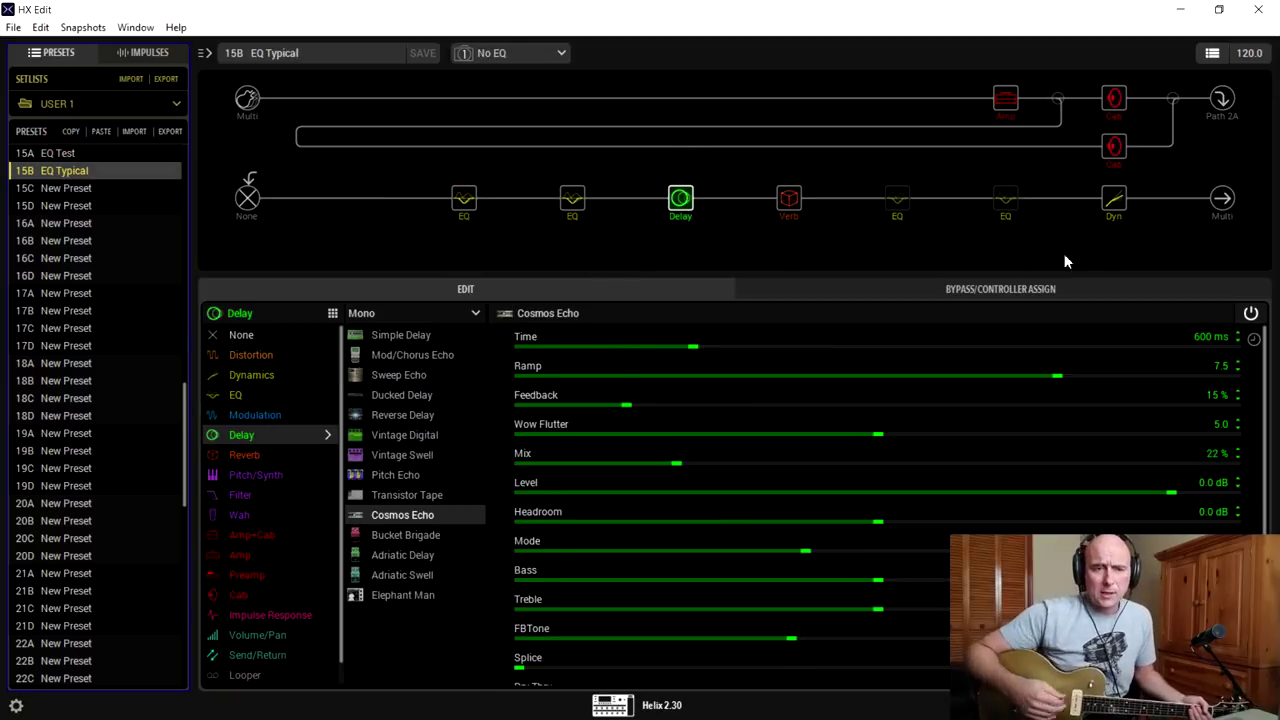
left_click(1254, 340)
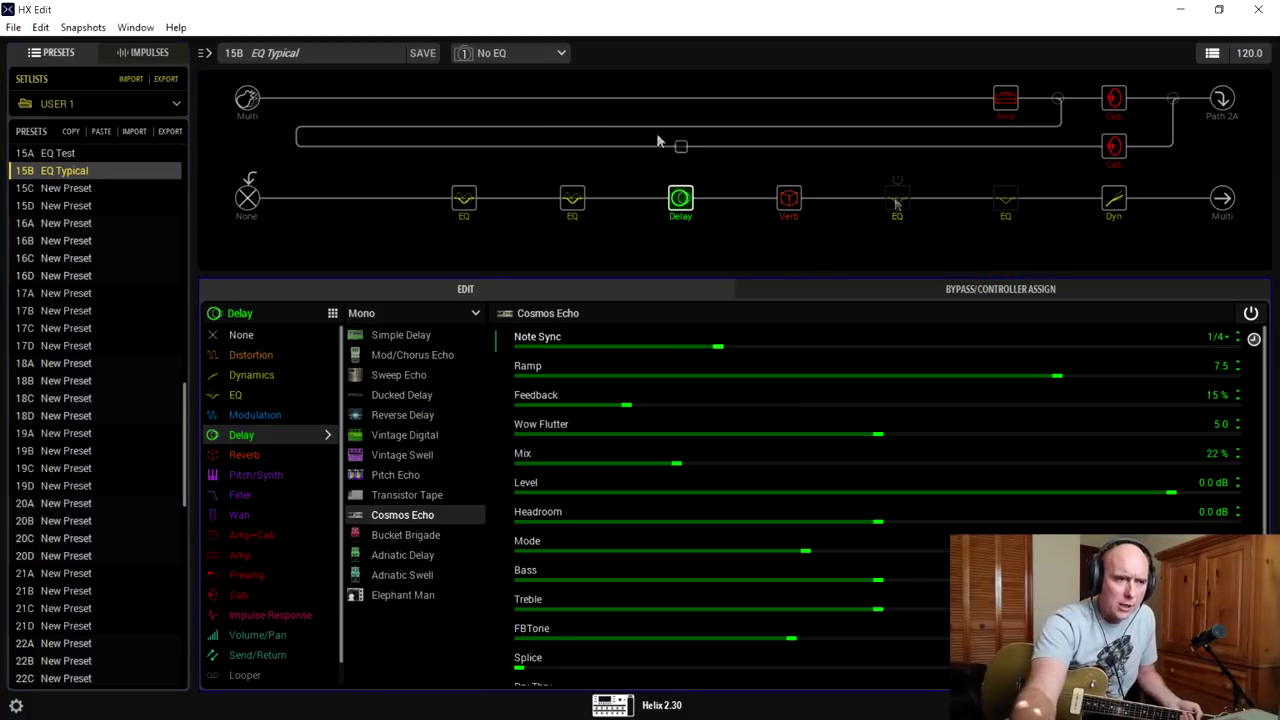
Recall the Simple Eq snapshot and review the settings of the Low and High Cut and Parametric blocks after the reverb
left_click(561, 56)
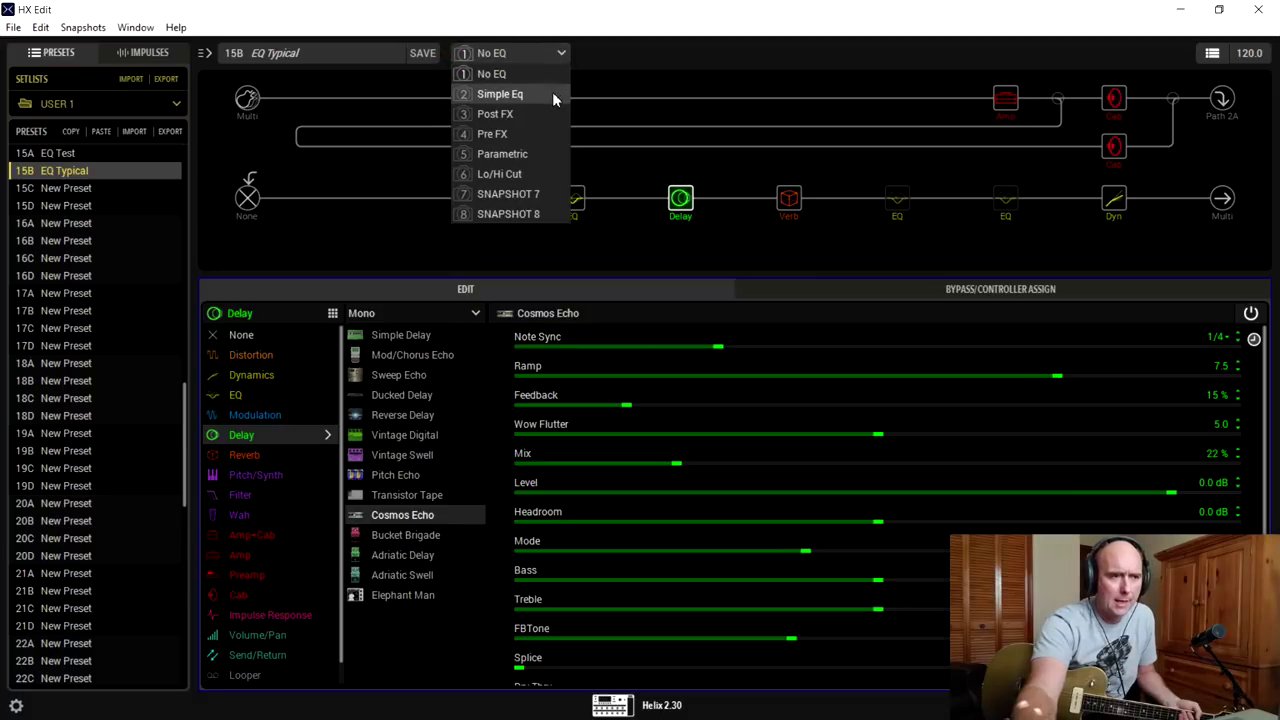
left_click(554, 97)
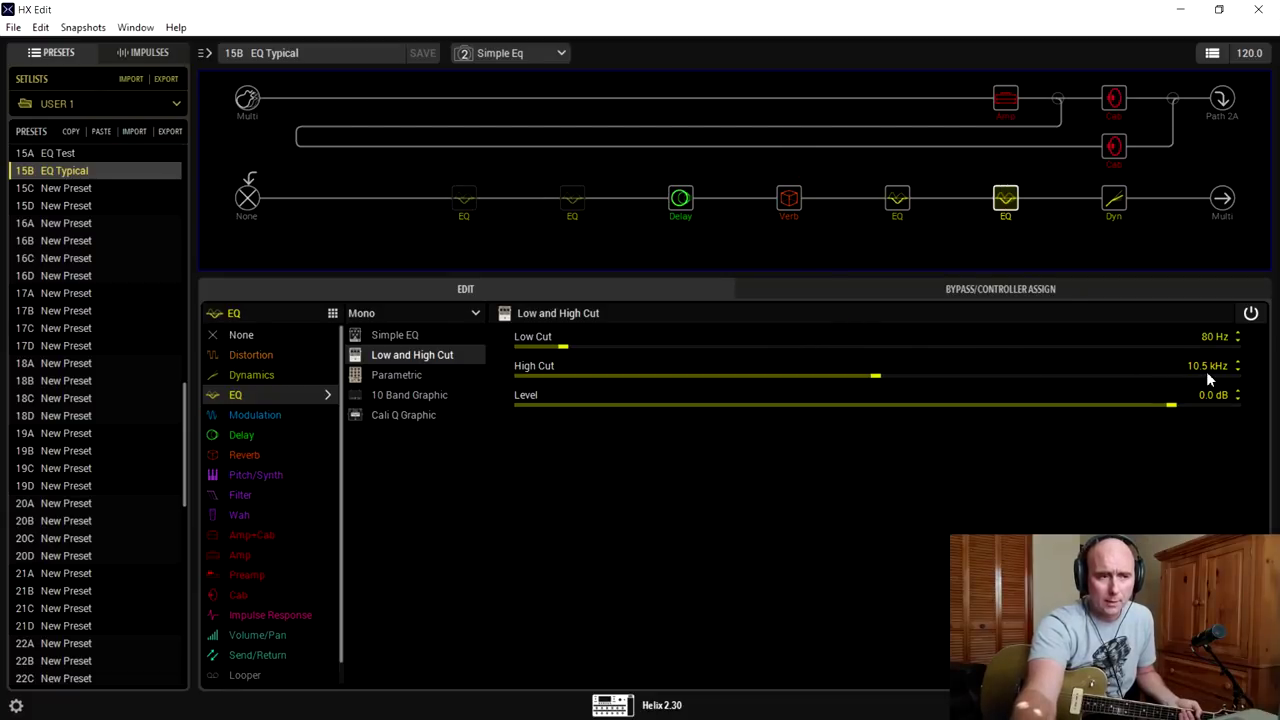
mouse_move(1023, 214)
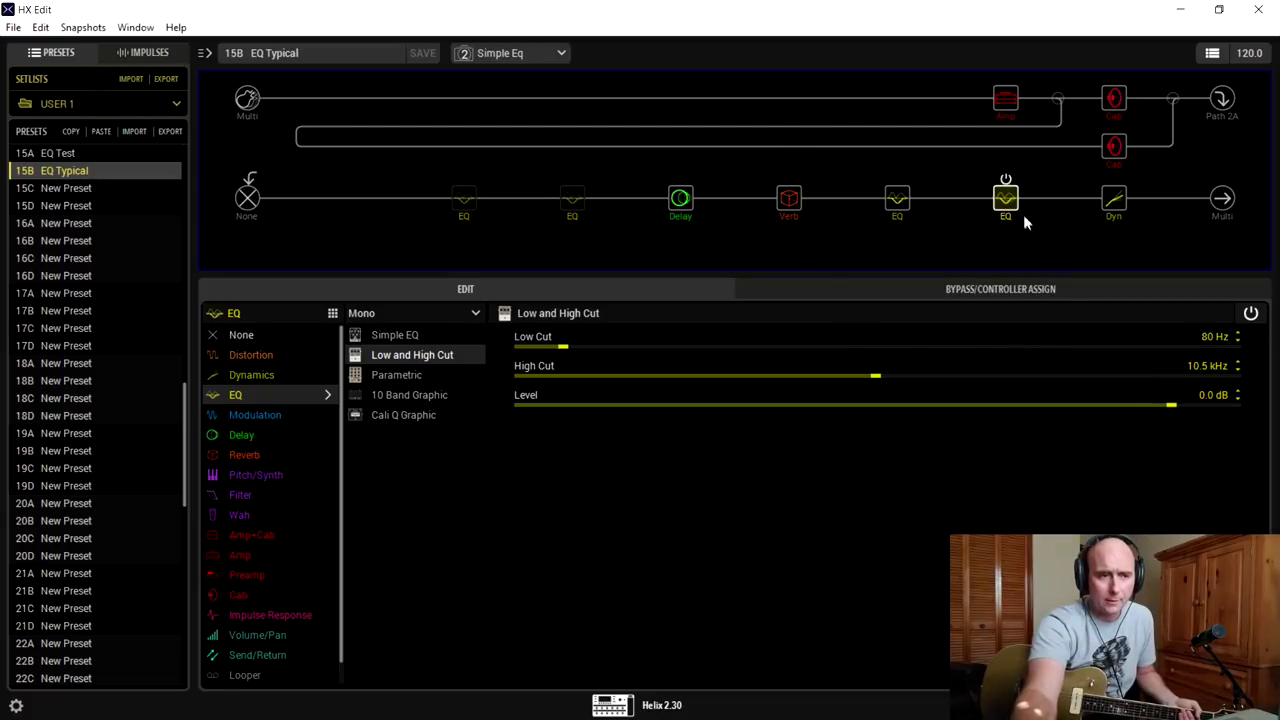
left_click(899, 204)
mouse_move(990, 100)
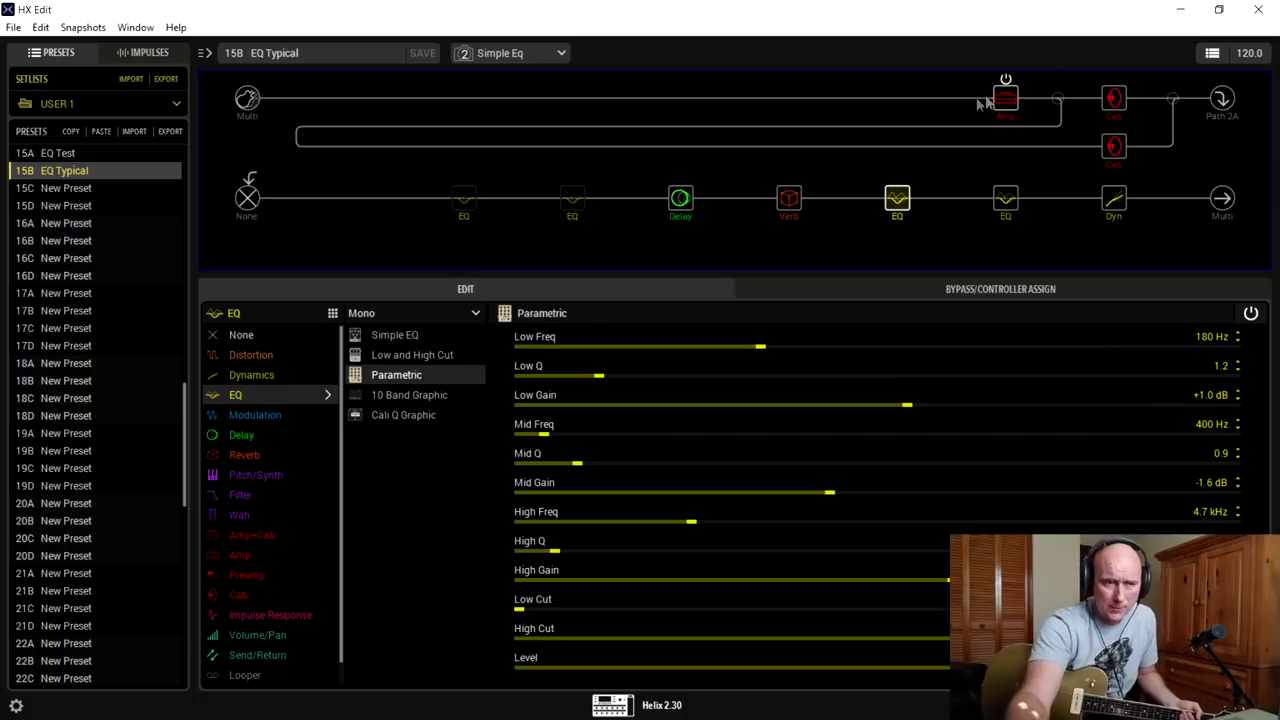
Recall the No EQ snapshot and enable the Low and High Cut block after the reverb
left_click(510, 53)
left_click(531, 74)
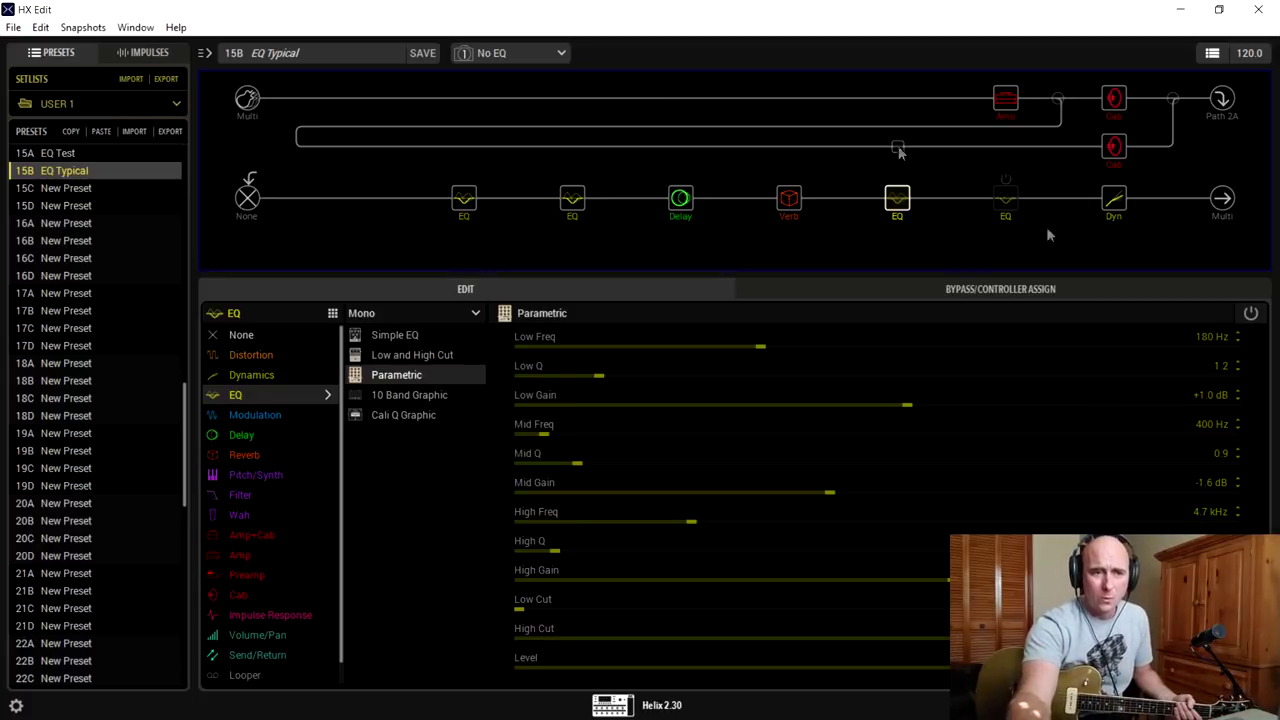
mouse_move(1006, 190)
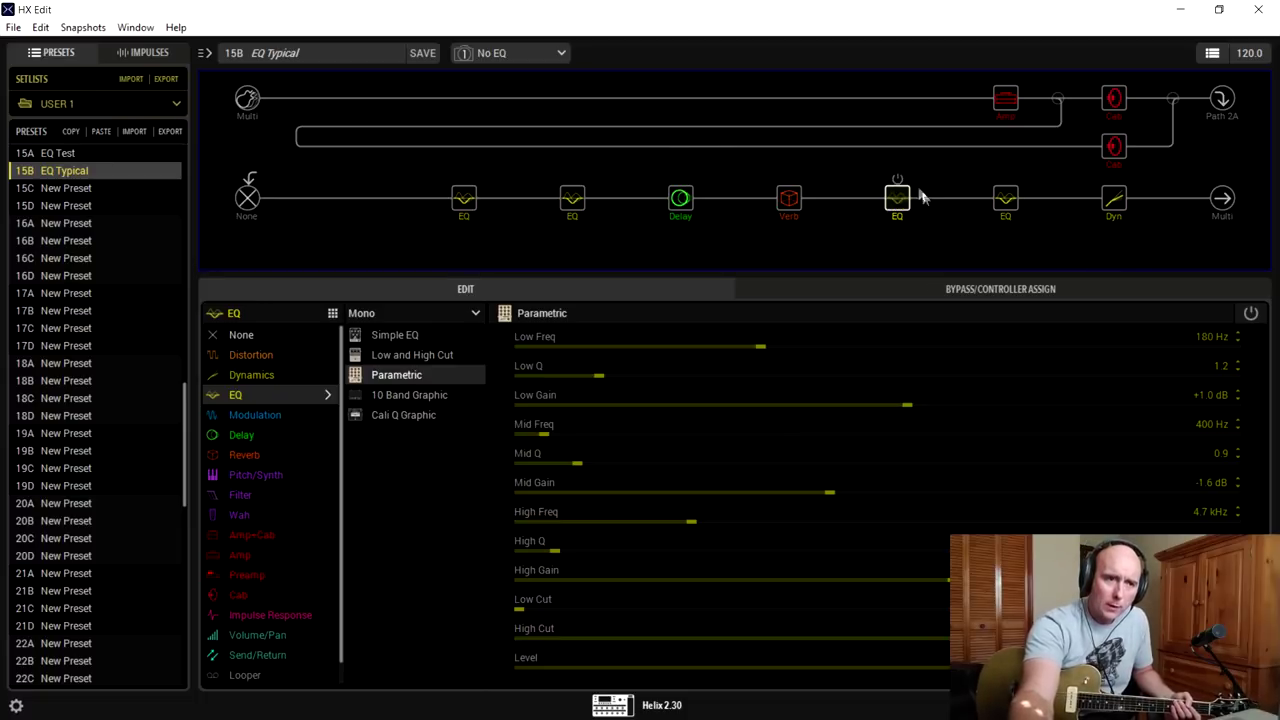
Recall the Simple Eq snapshot and save the EQ Typical preset
left_click(563, 53)
left_click(530, 100)
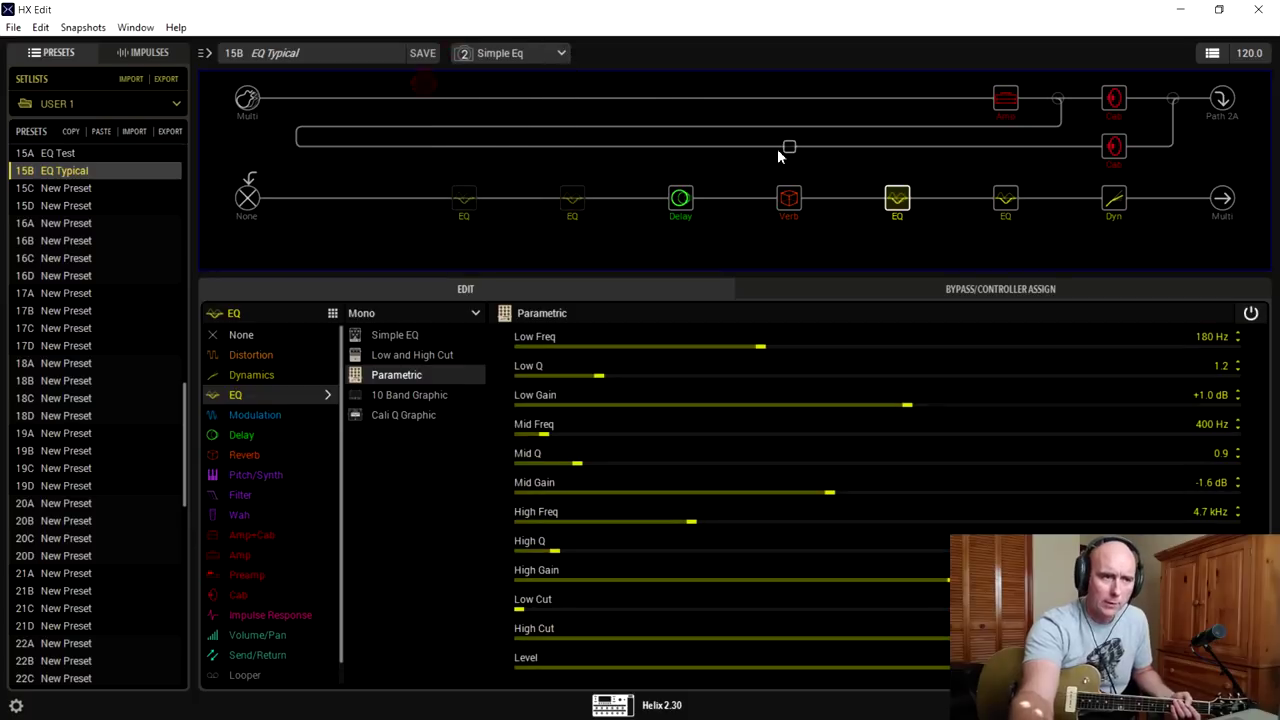
left_click(561, 54)
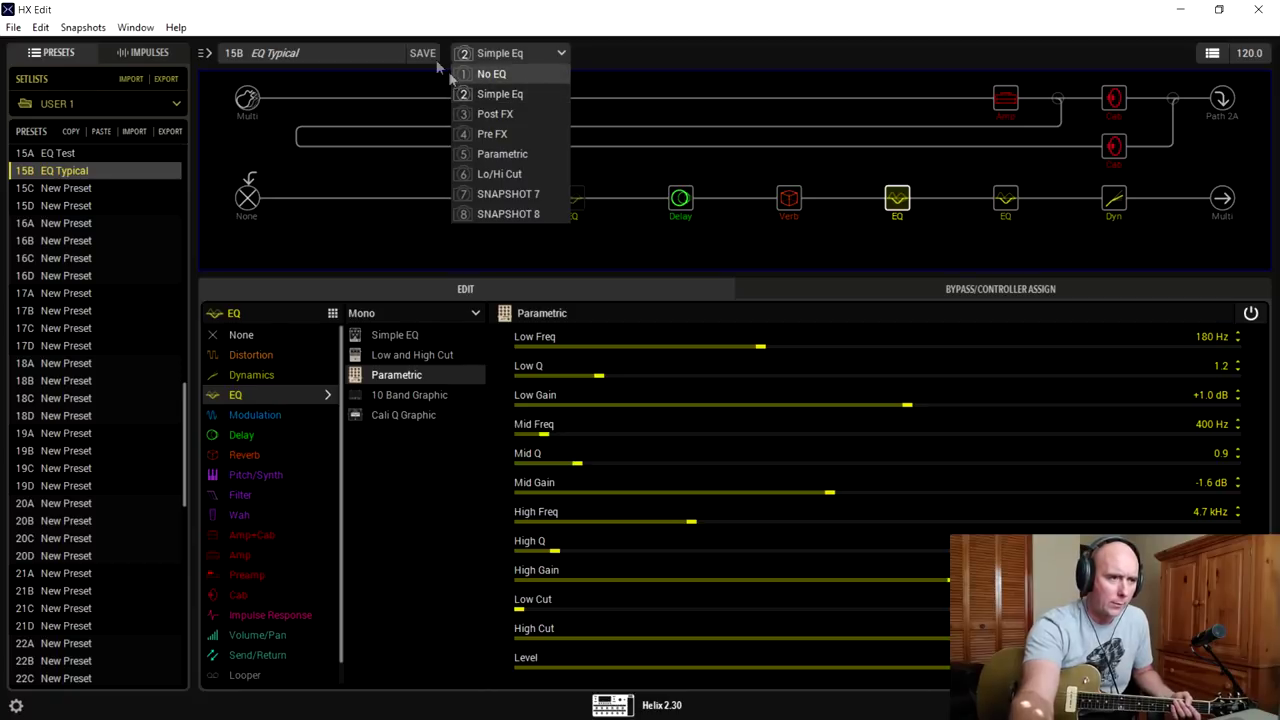
left_click(334, 40)
key("ctrl+s")
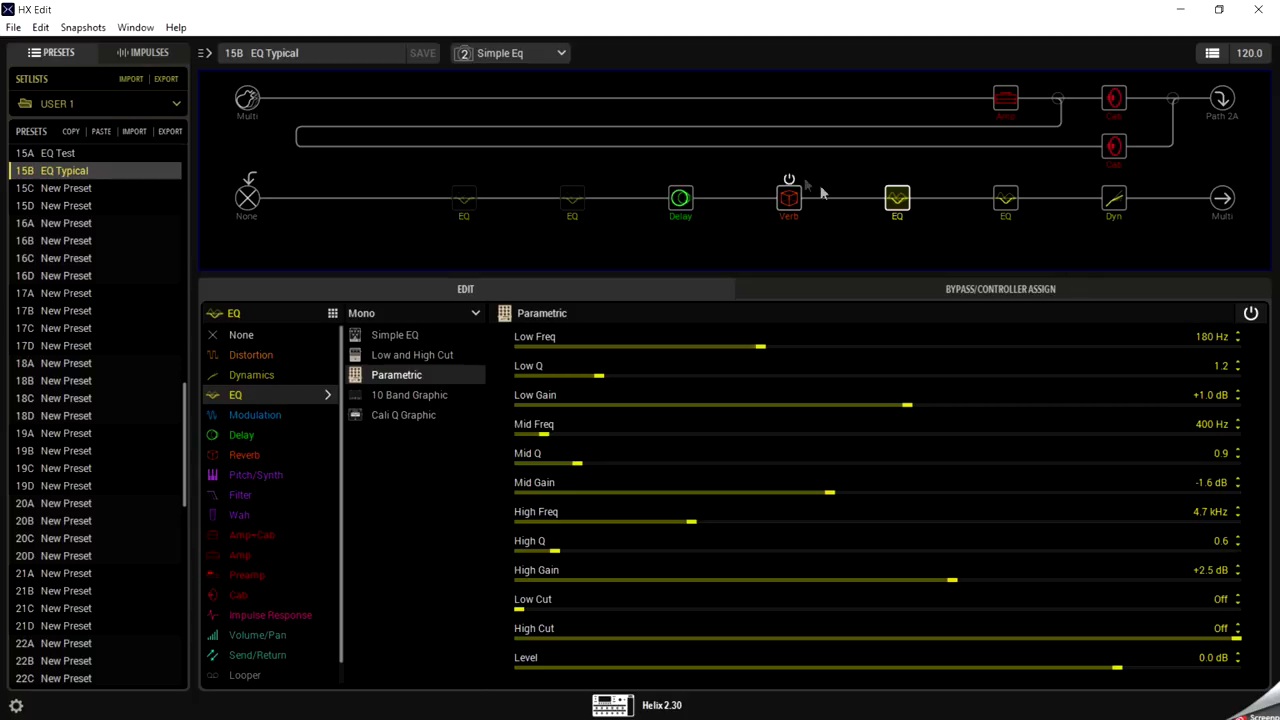
Compare the No EQ and Simple Eq snapshots of the EQ Typical preset, ending on Simple Eq
left_click(562, 55)
left_click(554, 72)
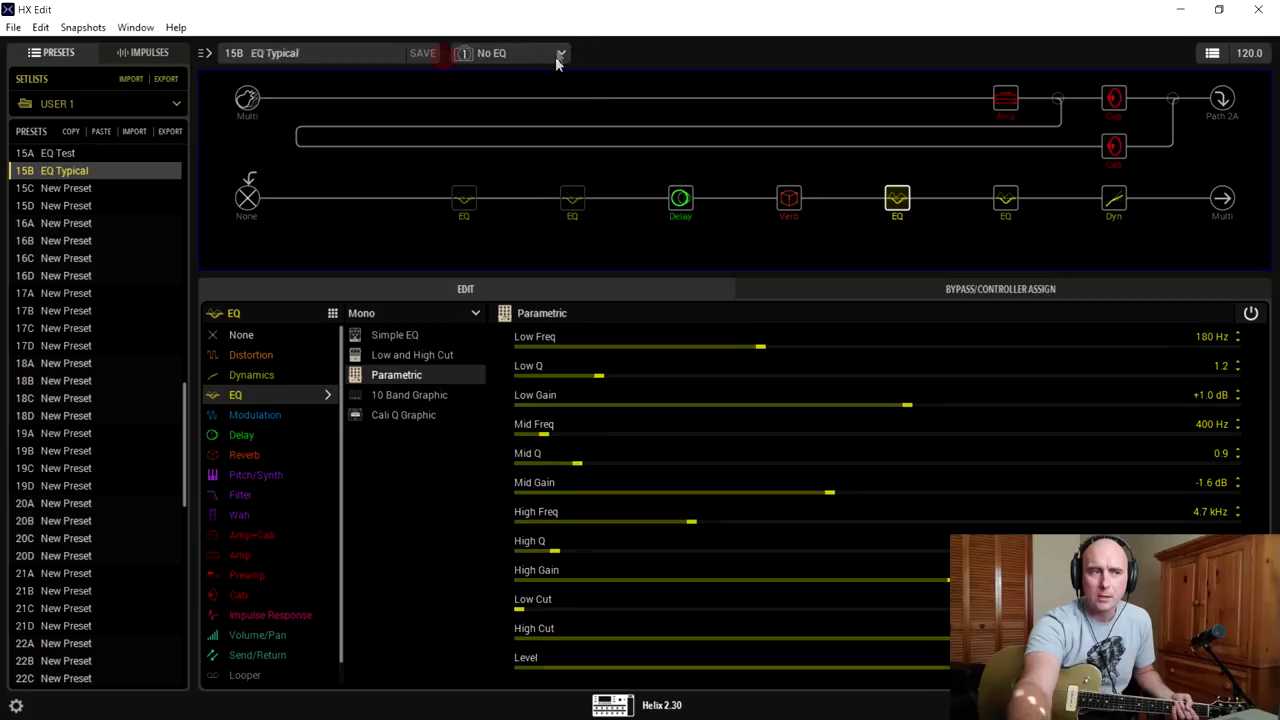
left_click(558, 53)
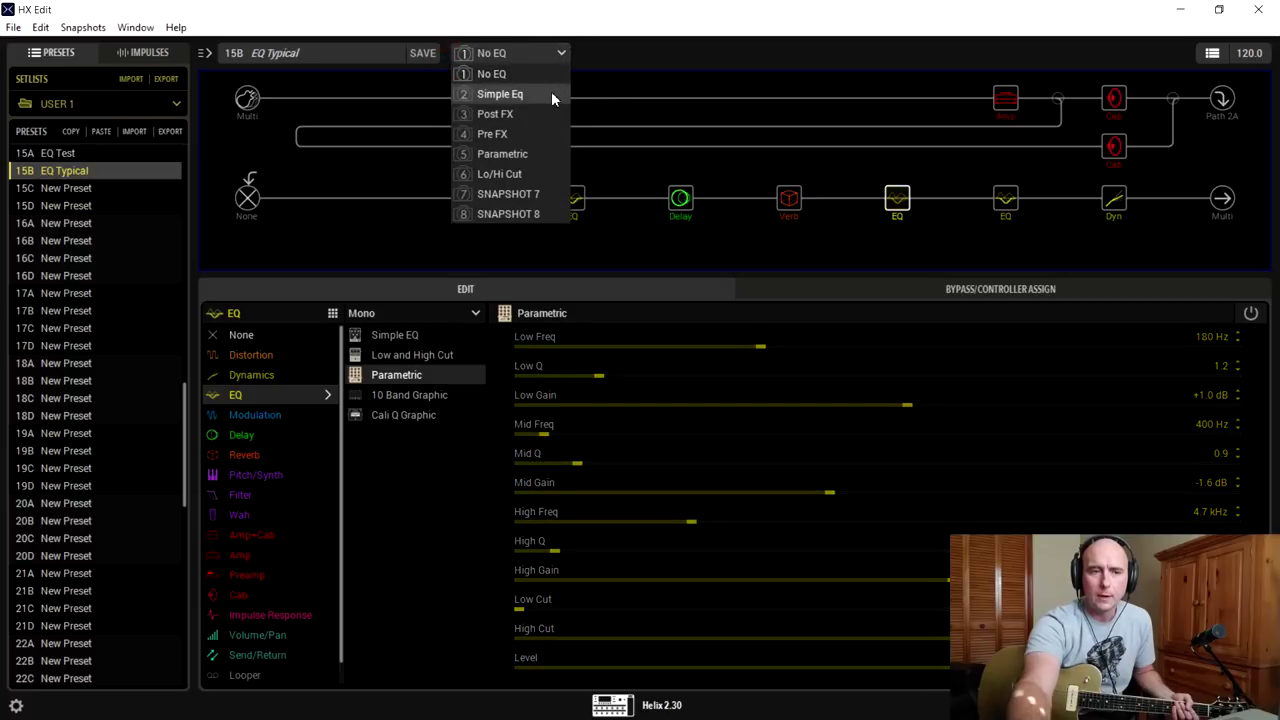
left_click(551, 89)
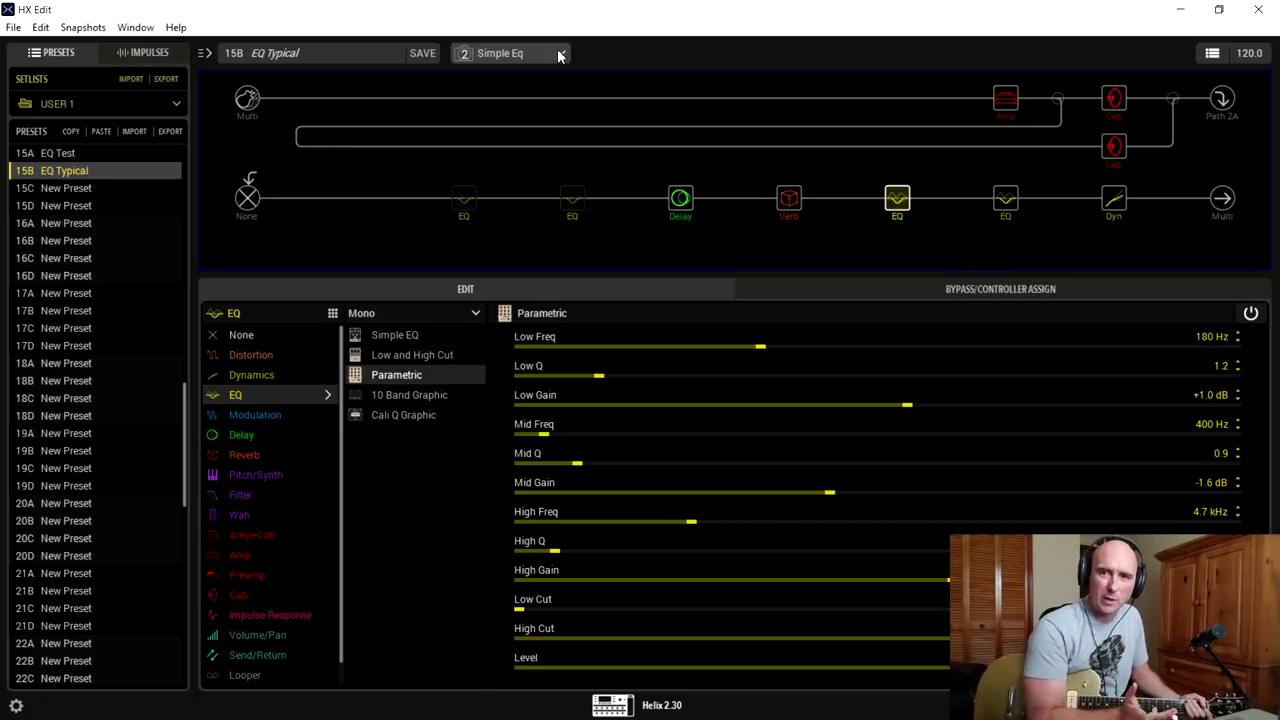
Review the Low and High Cut block's settings and those of the Parametric block beside it
left_click(994, 200)
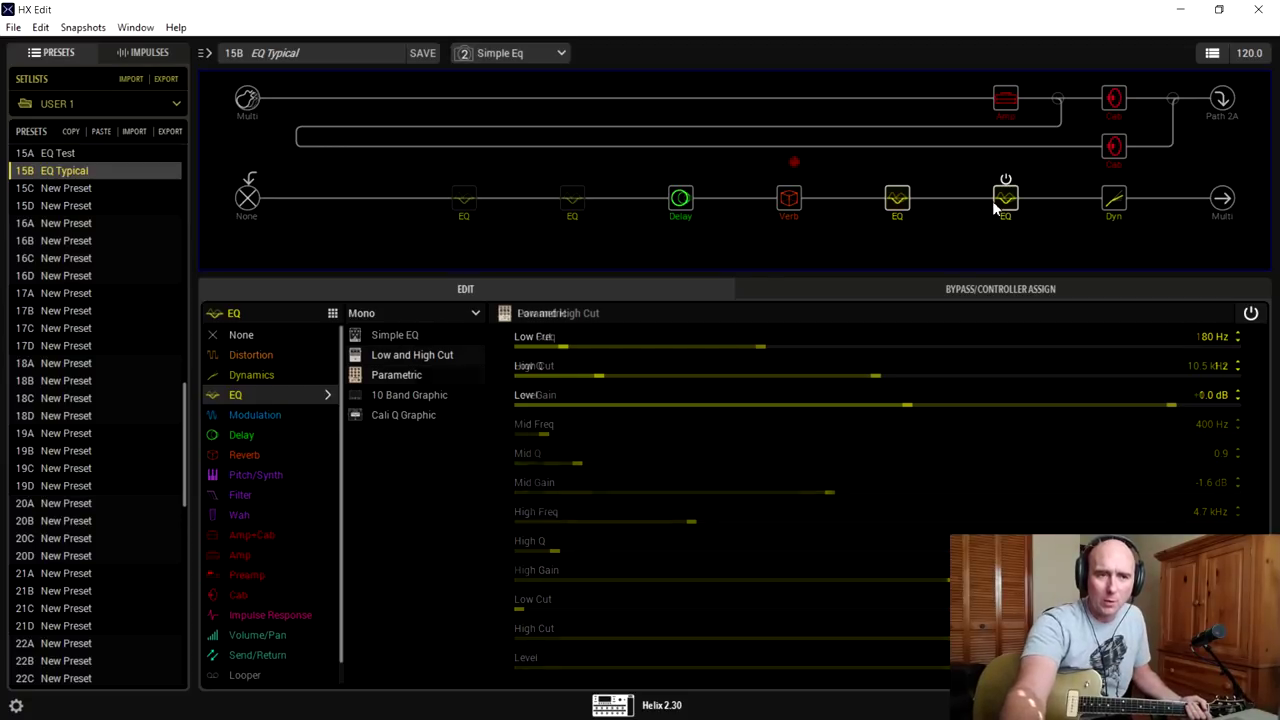
left_click(906, 203)
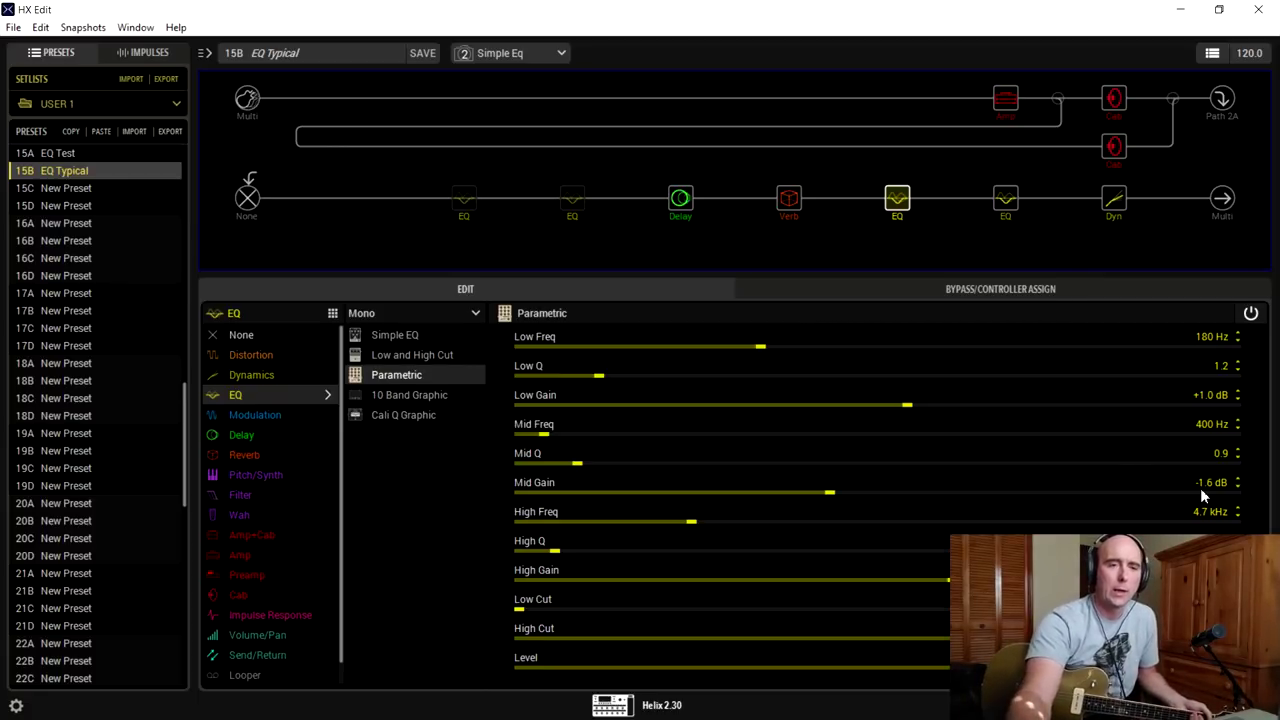
Save the EQ Typical preset and recall its Post FX snapshot
left_click(415, 55)
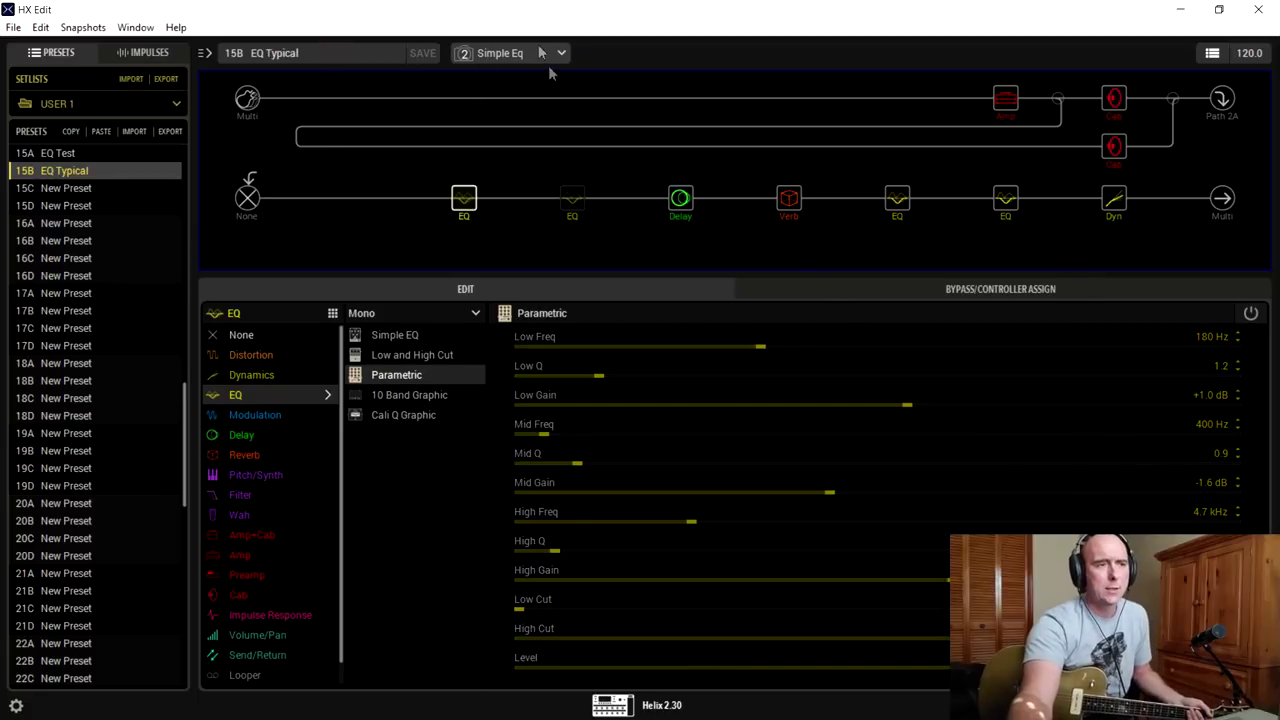
left_click(543, 54)
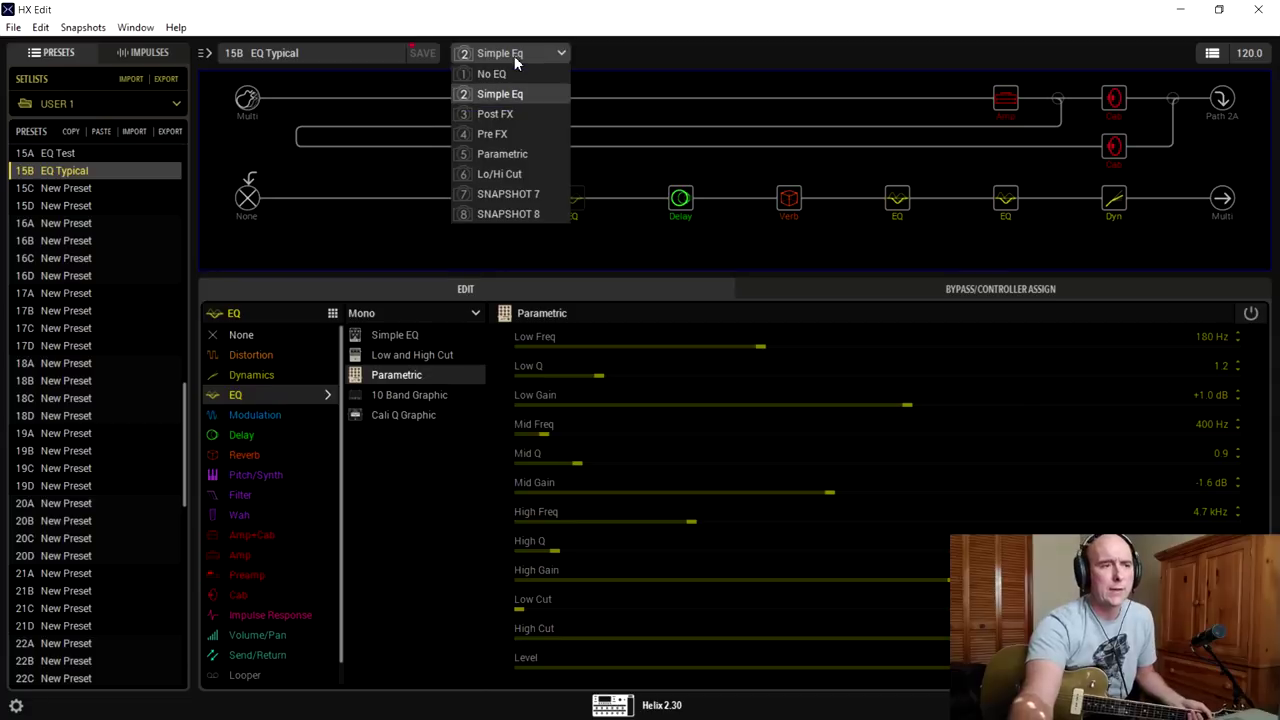
left_click(510, 115)
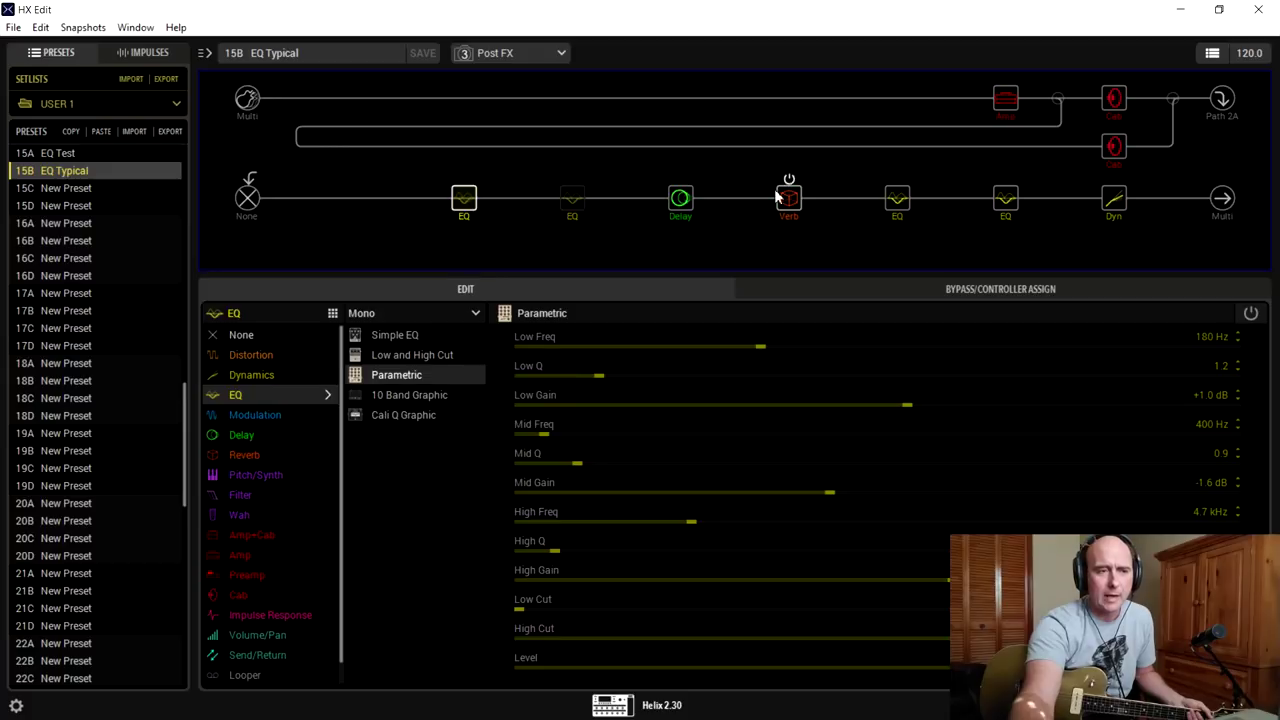
Recall the Pre FX snapshot and move the Parametric block after the reverb to the front of the second path
left_click(515, 53)
left_click(500, 131)
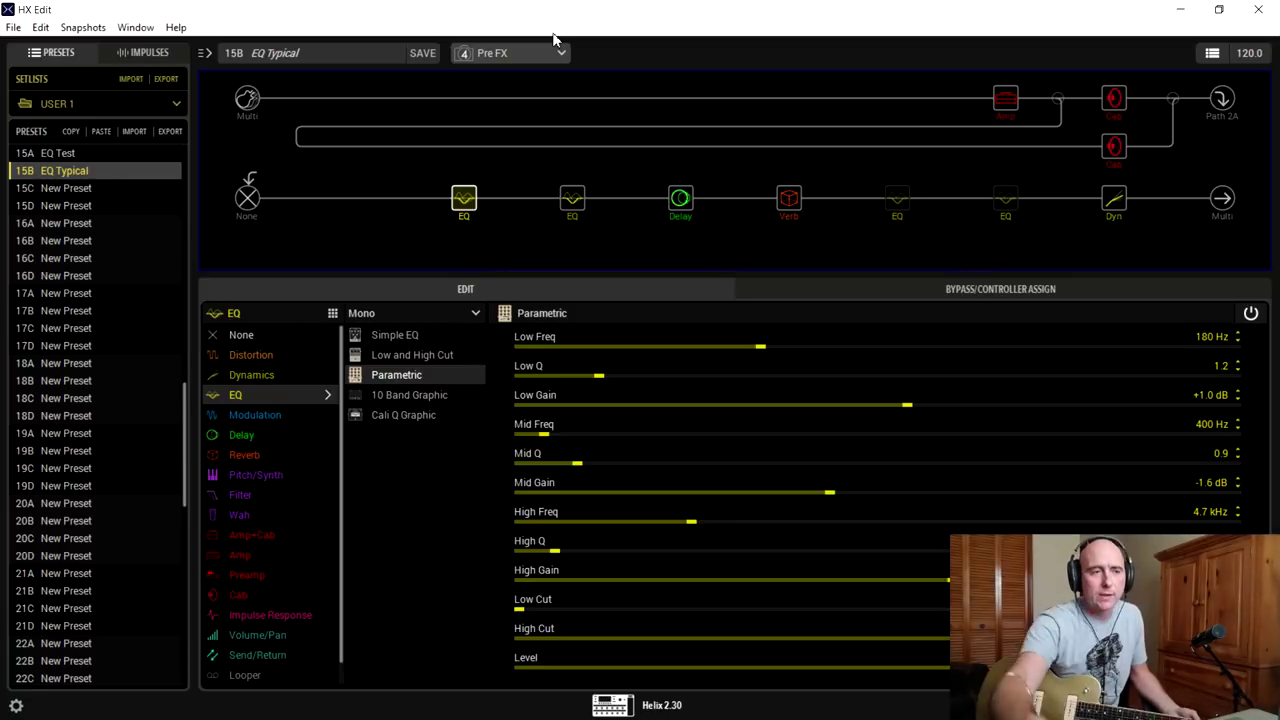
left_click_drag(897, 198, 396, 210)
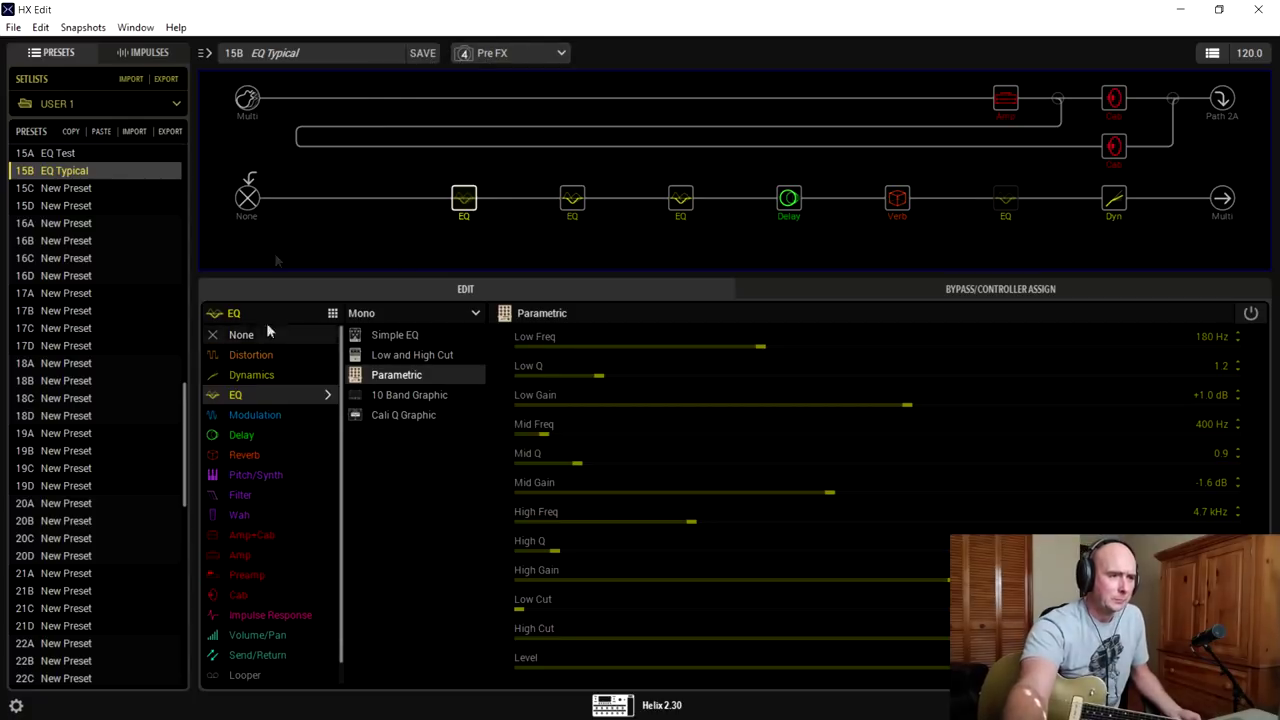
Load the EQ Test preset and recall its Cali Q snapshot with the Cali Q Graphic block selected
left_click(84, 154)
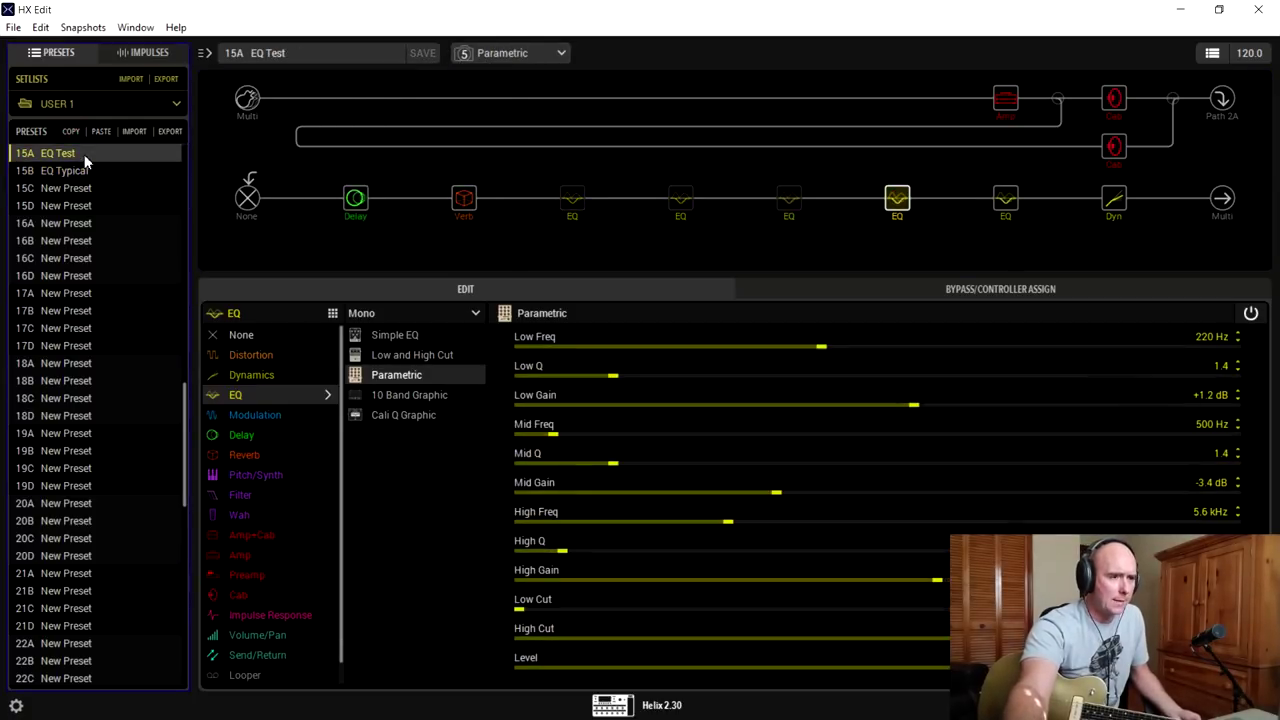
left_click(789, 205)
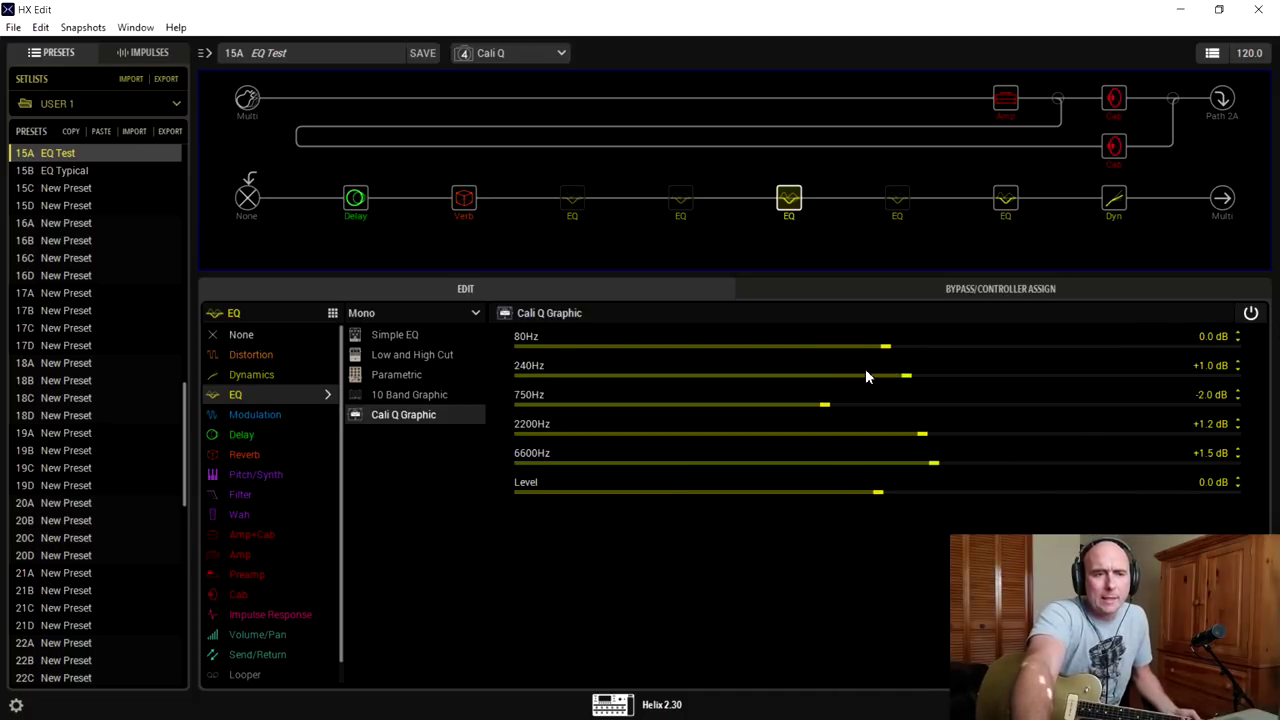
Set the Cali Q Graphic block's 240Hz, 750Hz, 2200Hz and 6600Hz bands to 0.0 dB and save the preset
scroll(866, 376, "down", 2)
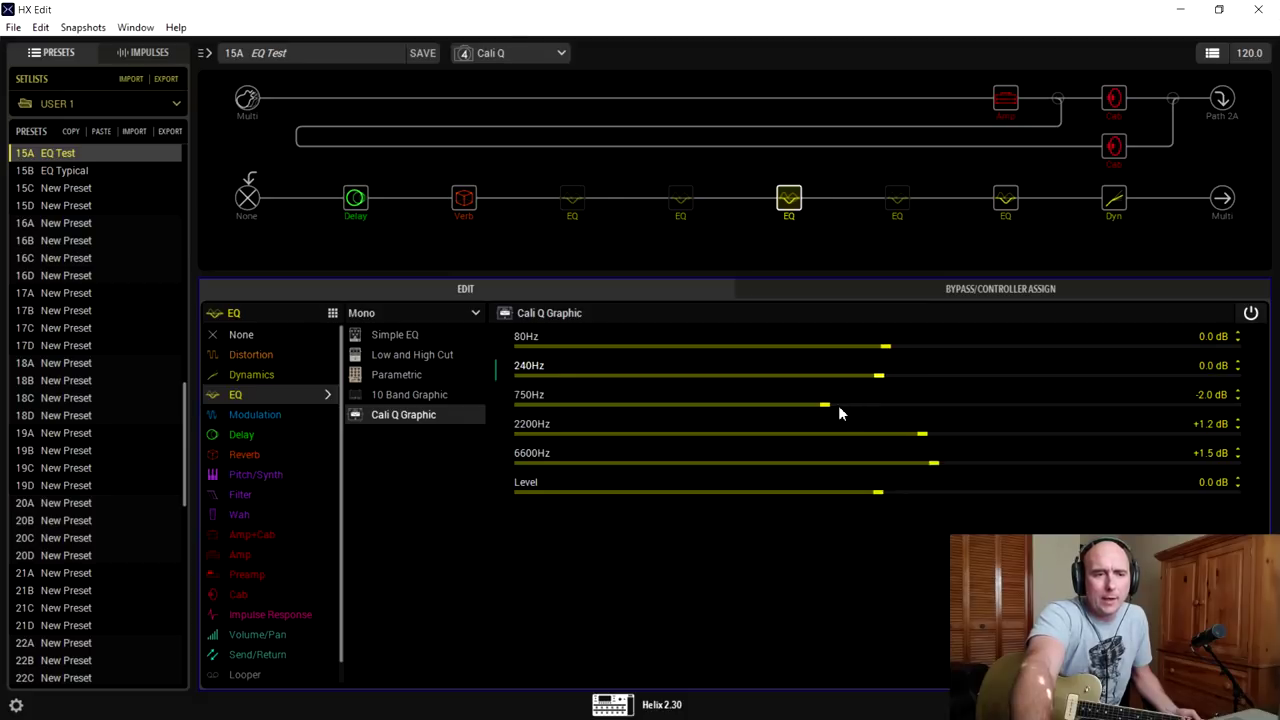
scroll(839, 408, "up", 2)
scroll(839, 408, "up", 4)
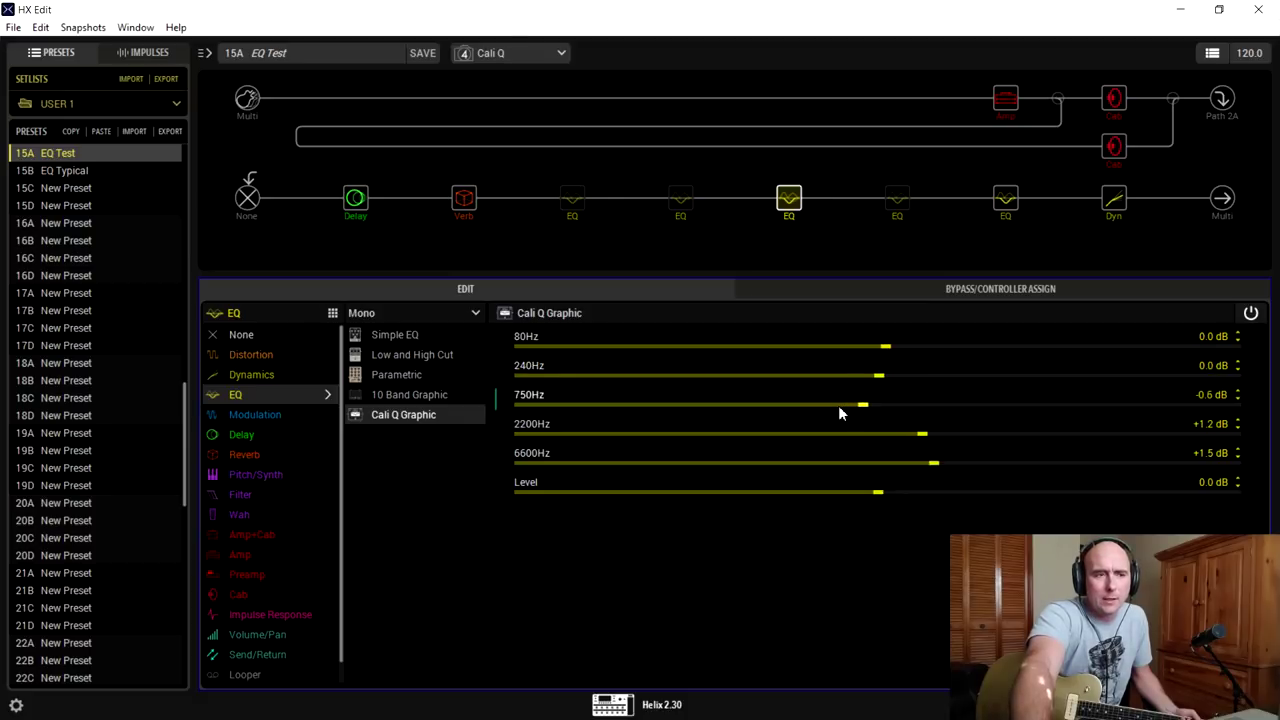
scroll(838, 405, "up", 2)
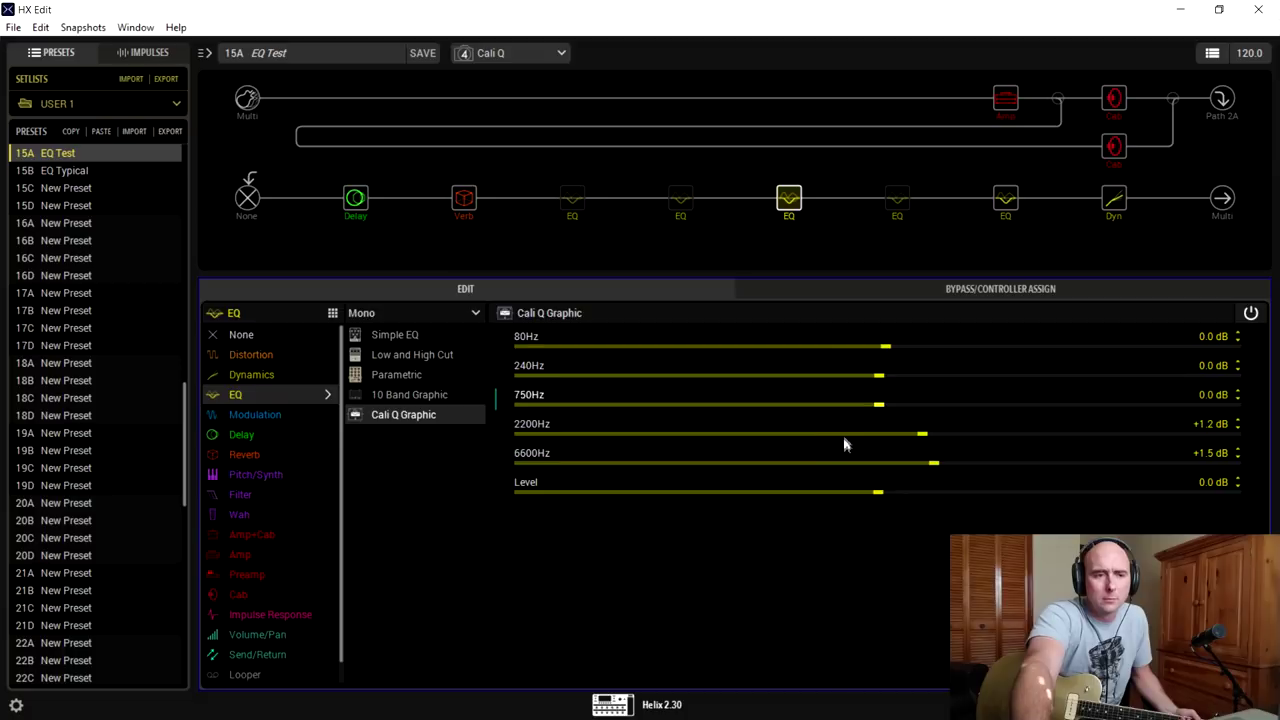
scroll(844, 434, "down", 10)
scroll(844, 434, "down", 2)
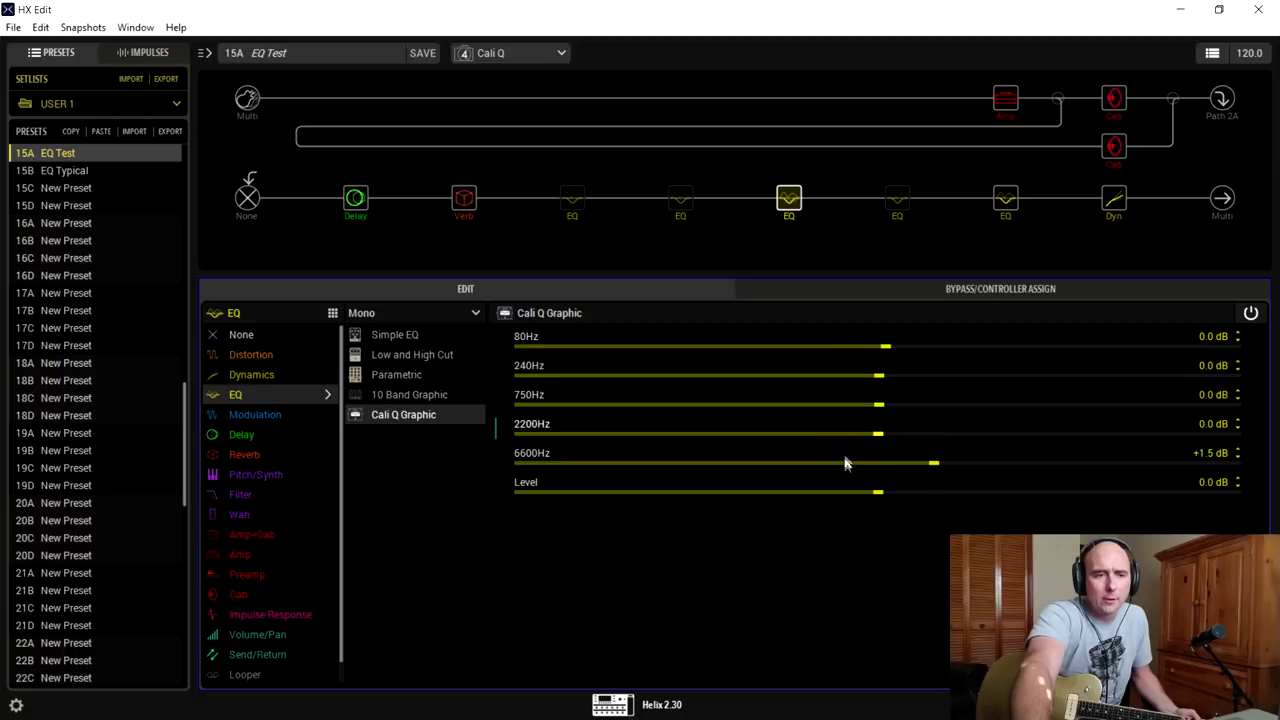
scroll(844, 464, "down", 12)
scroll(845, 464, "down", 2)
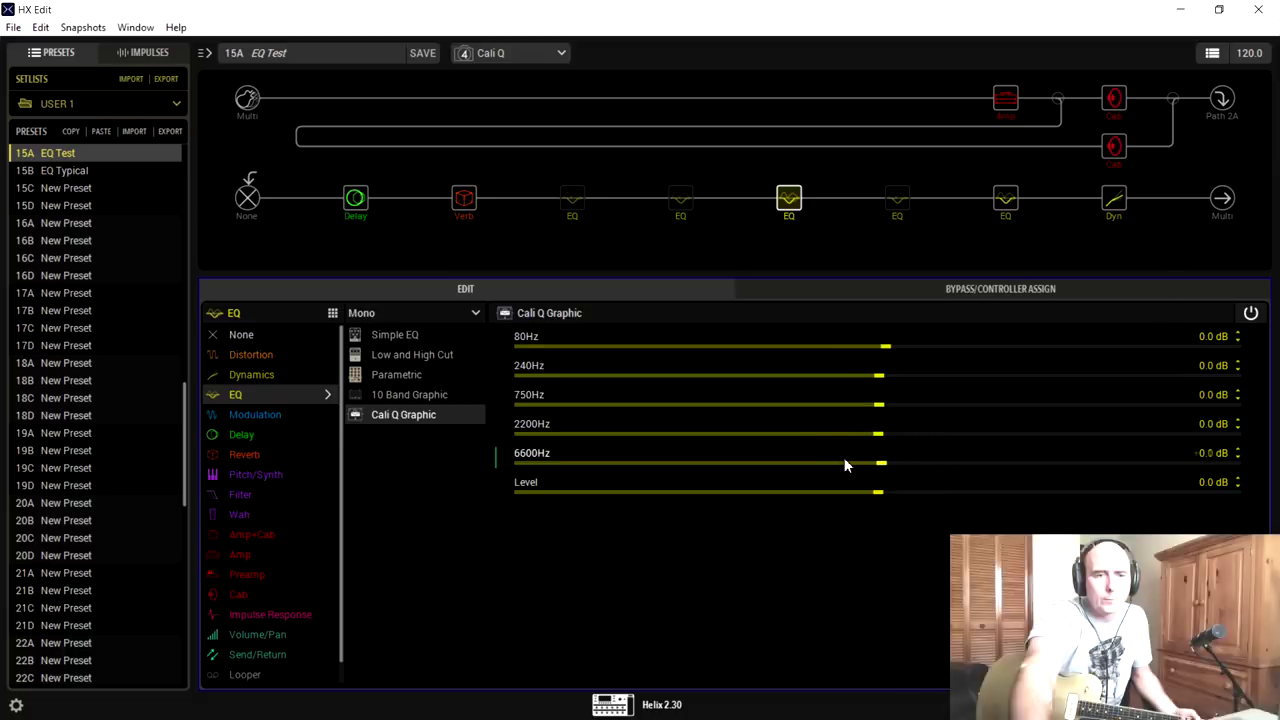
left_click(413, 52)
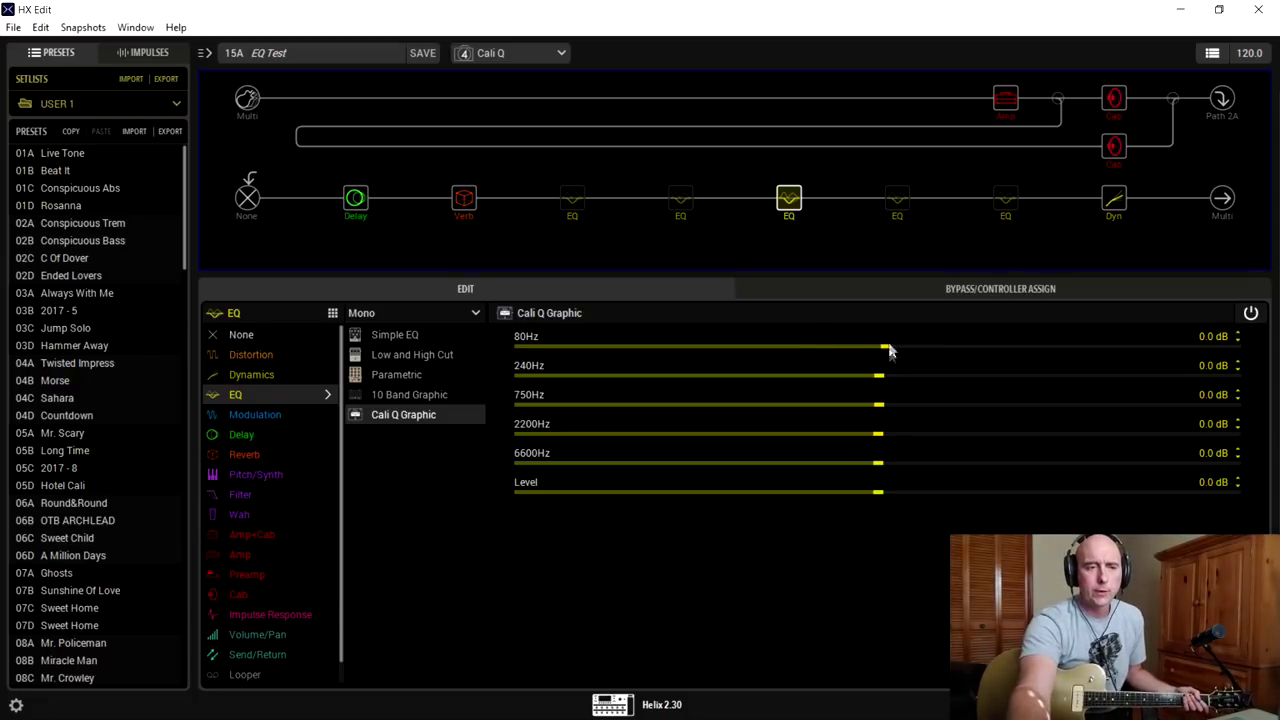
Audition the Cali Q Graphic block's 80Hz band at +13.2 dB and -0.3 dB, finishing at -11.6 dB
left_click_drag(886, 347, 1240, 346)
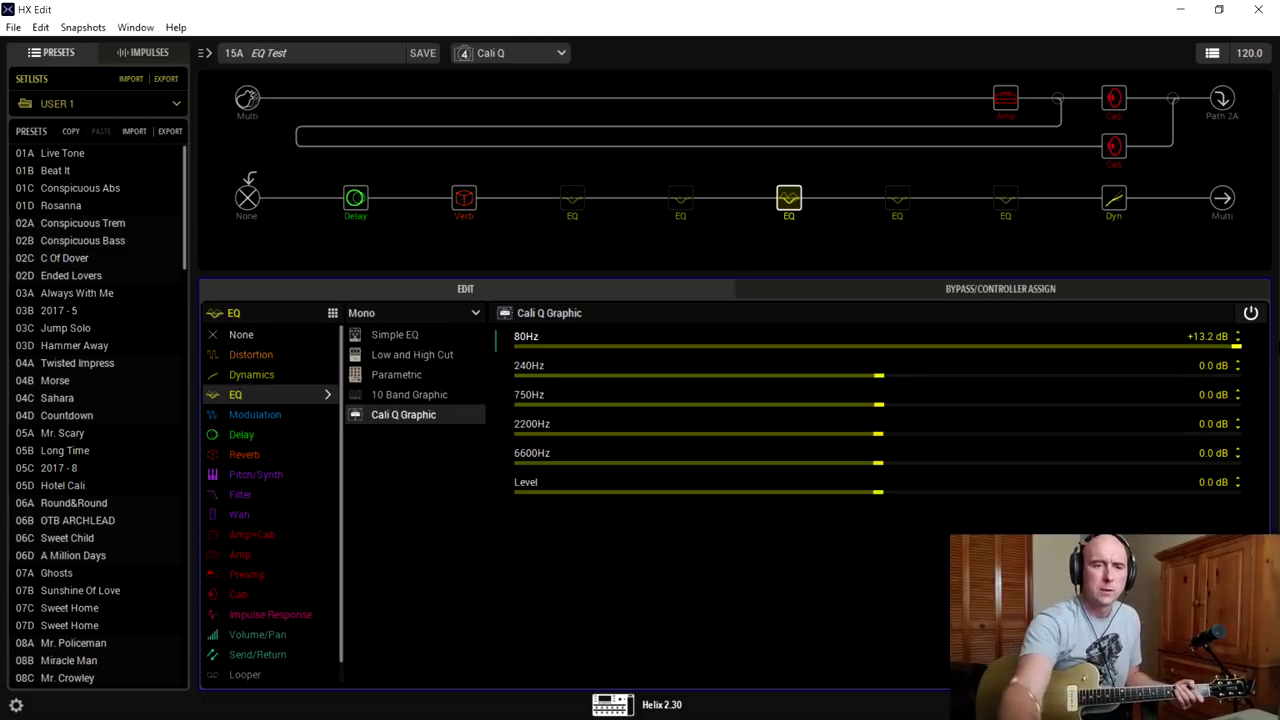
left_click(878, 348)
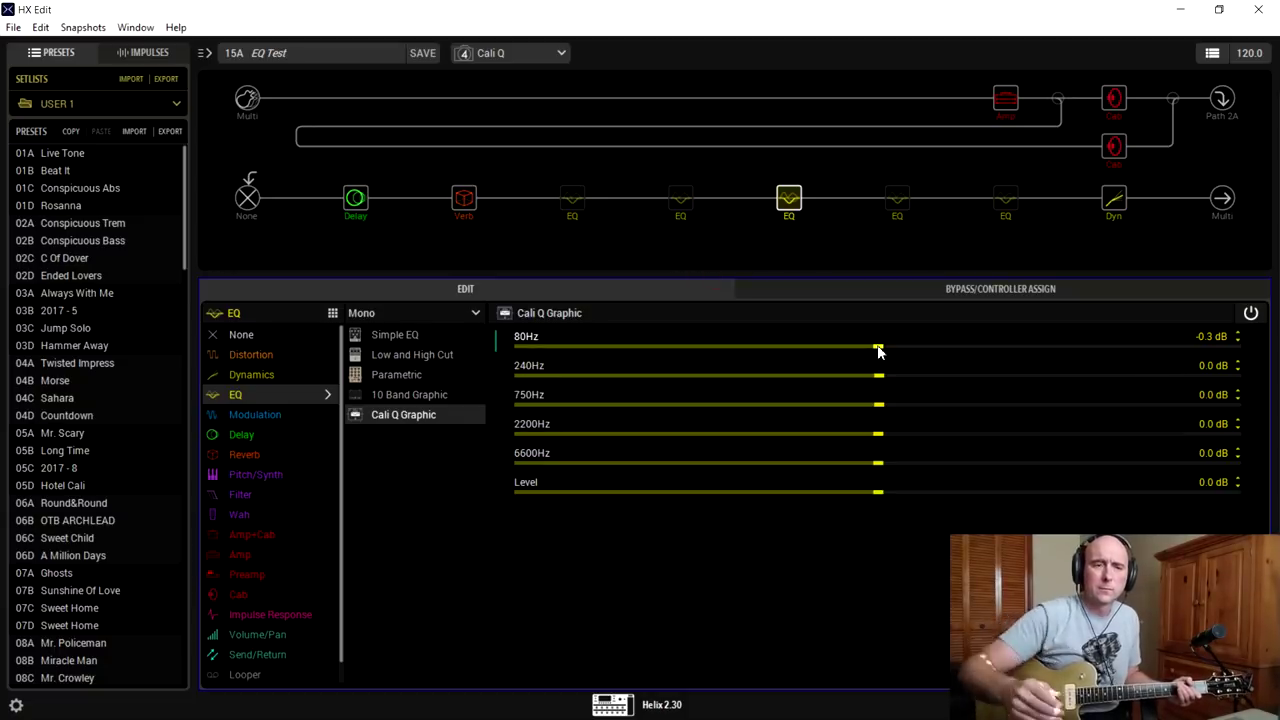
left_click(1236, 347)
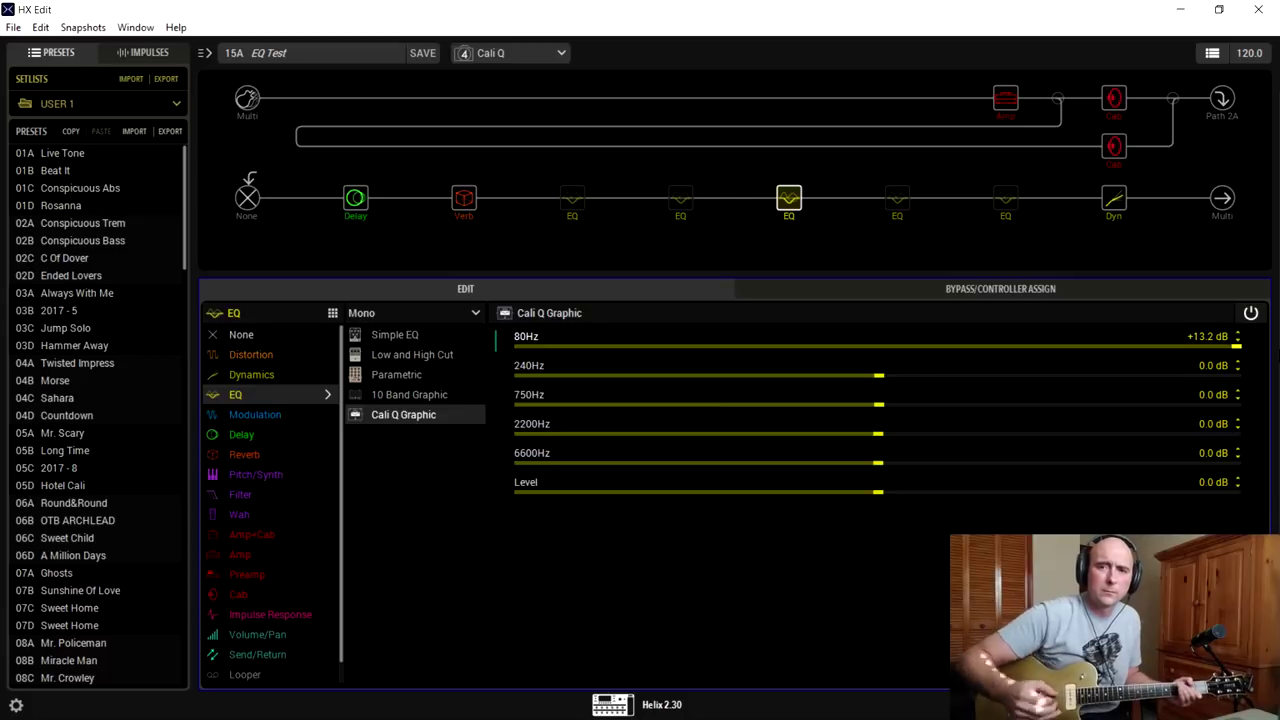
left_click(517, 347)
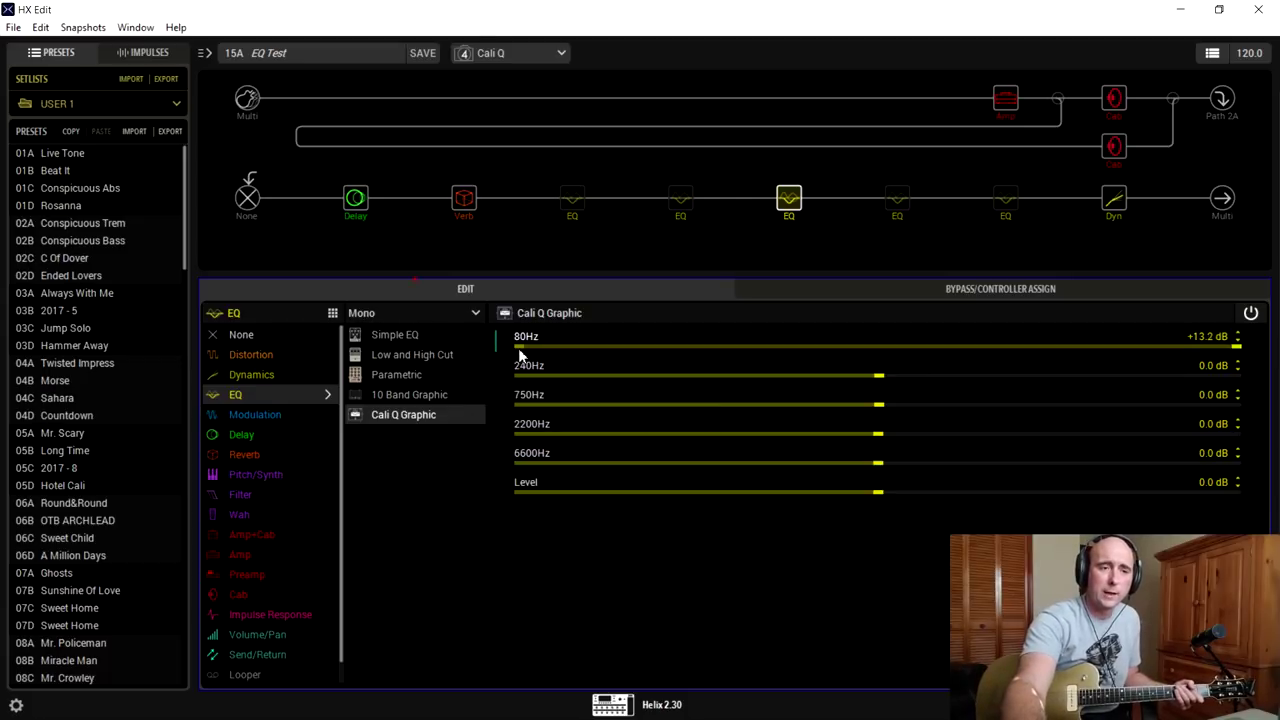
left_click(571, 347)
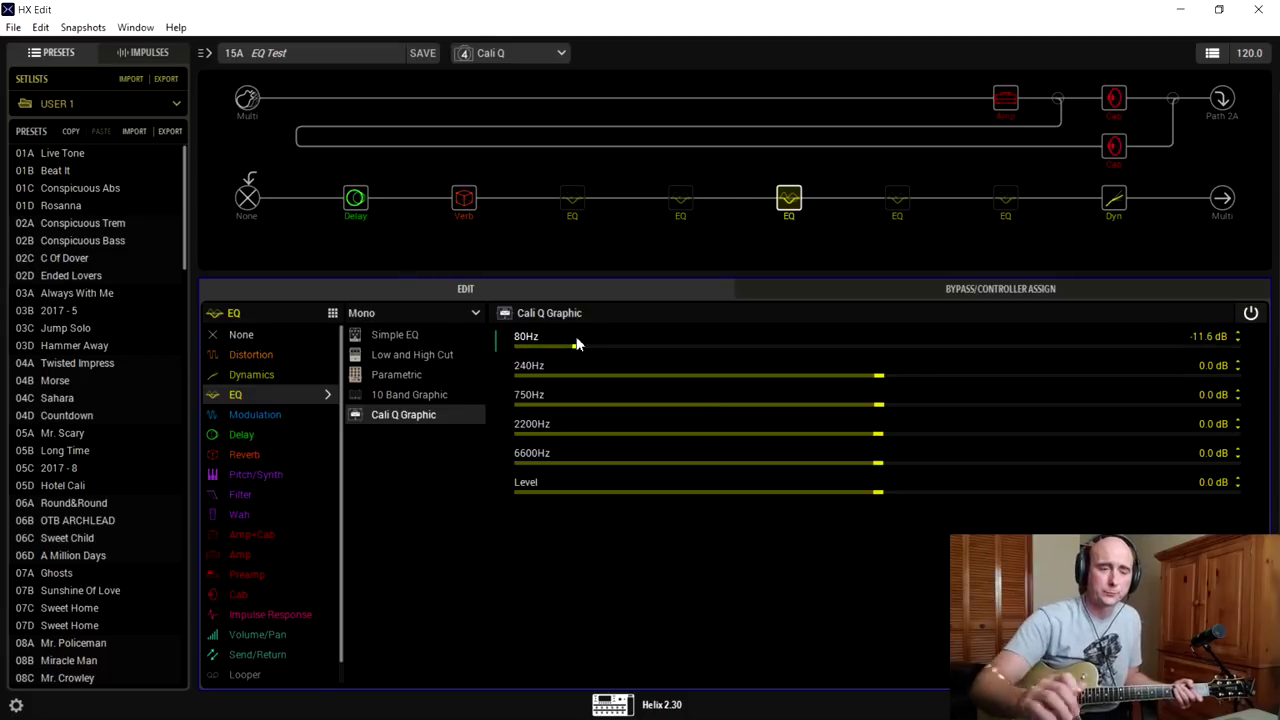
Audition the Cali Q Graphic block's 80Hz band at -13.8 dB and +13.2 dB, resetting it to 0.0 dB after each
left_click_drag(568, 347, 507, 346)
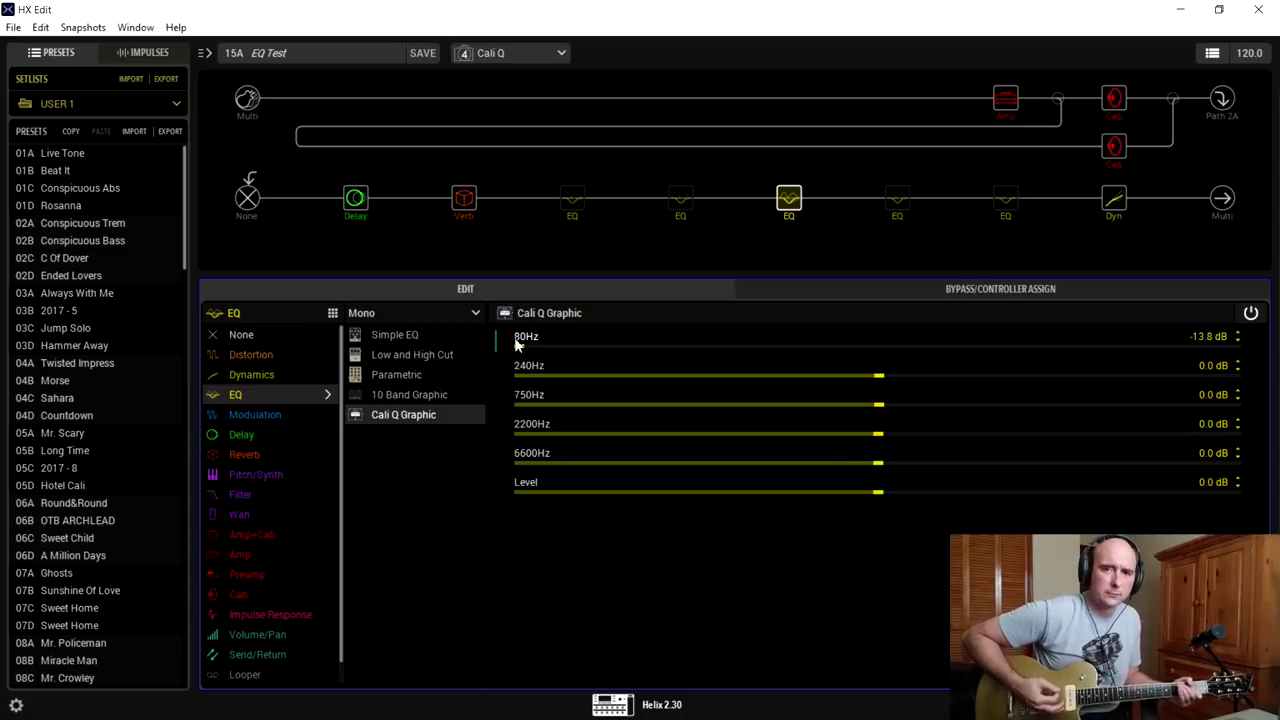
left_click(879, 349)
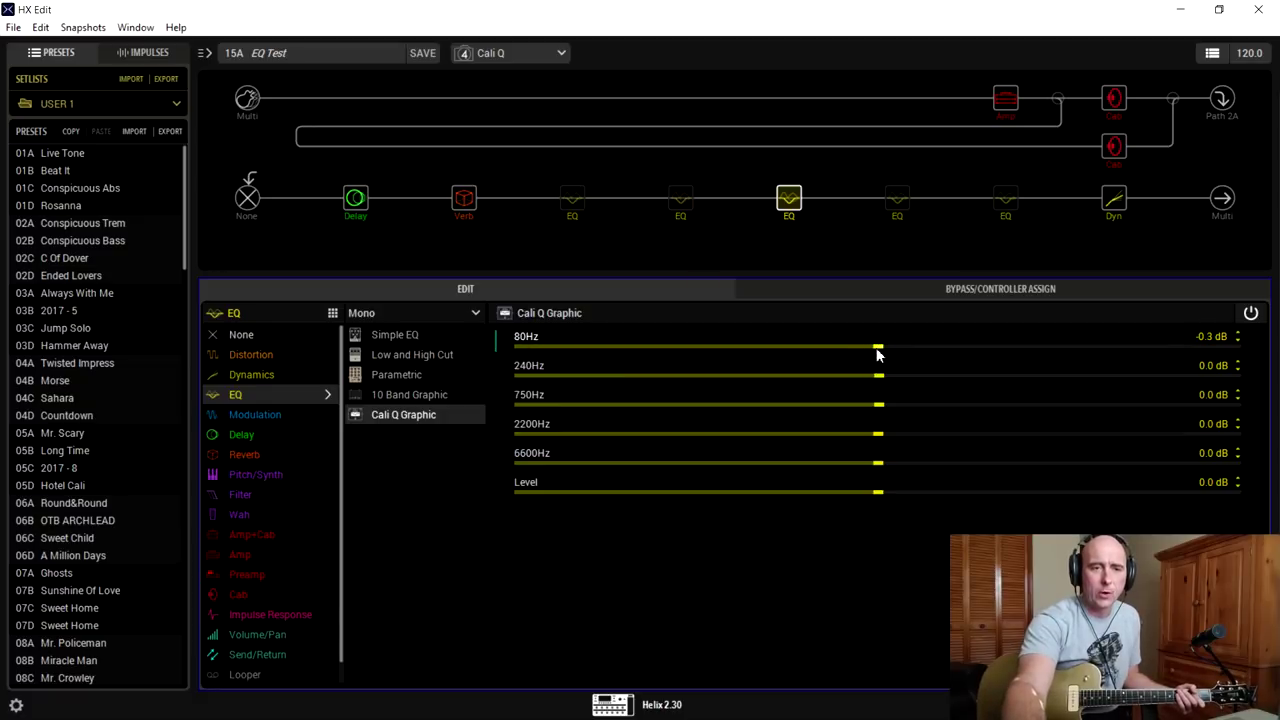
scroll(879, 354, "up", 1)
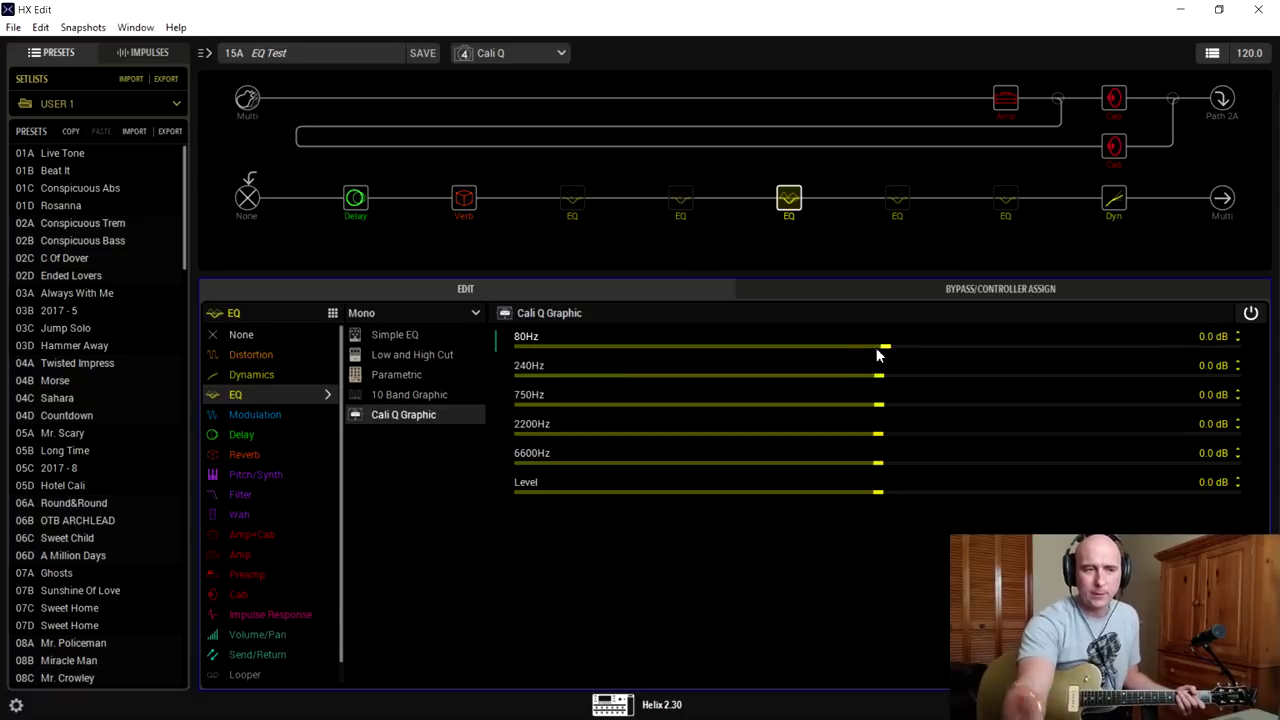
left_click(1224, 350)
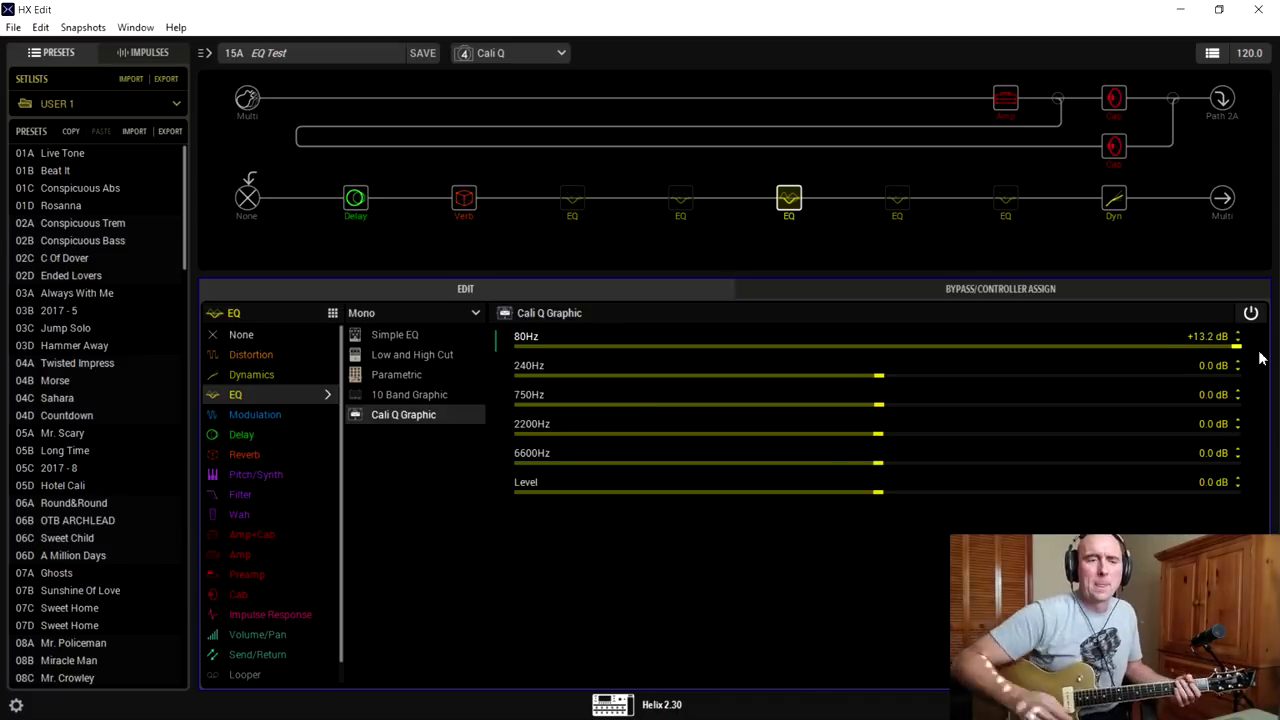
left_click(874, 347)
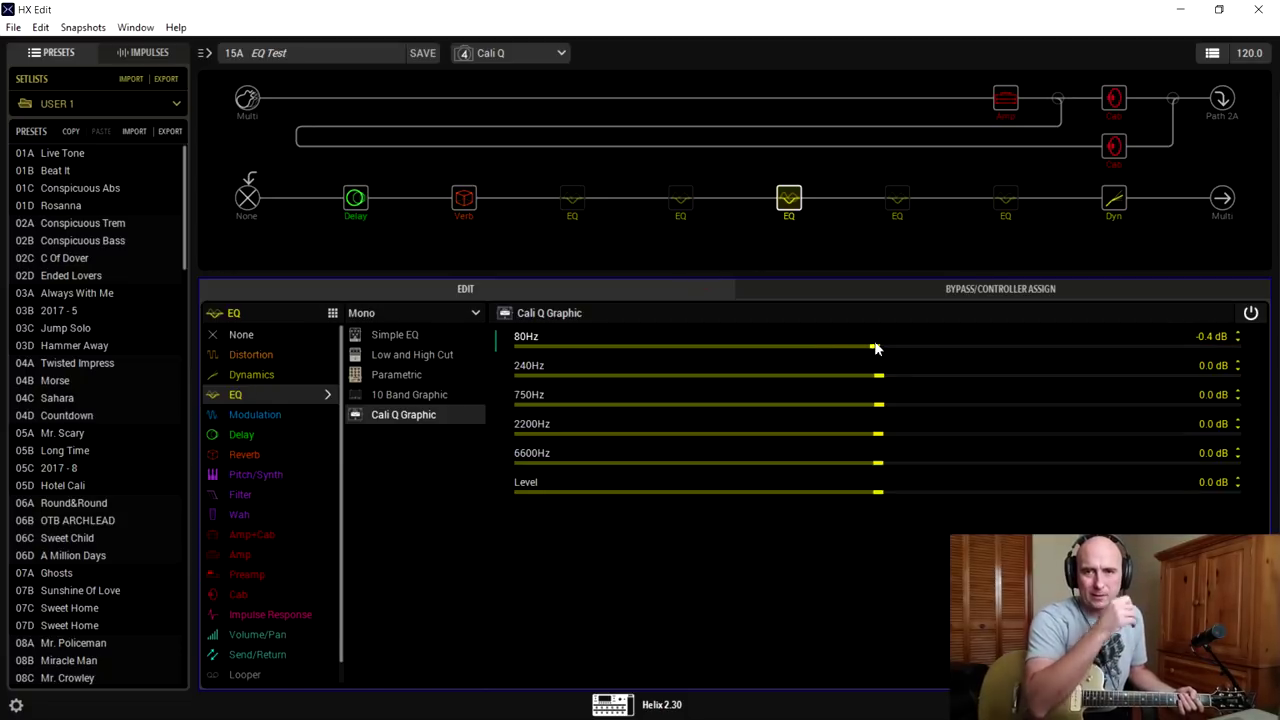
mouse_move(875, 347)
left_mouse_down()
mouse_move(911, 347)
mouse_move(882, 347)
left_mouse_up()
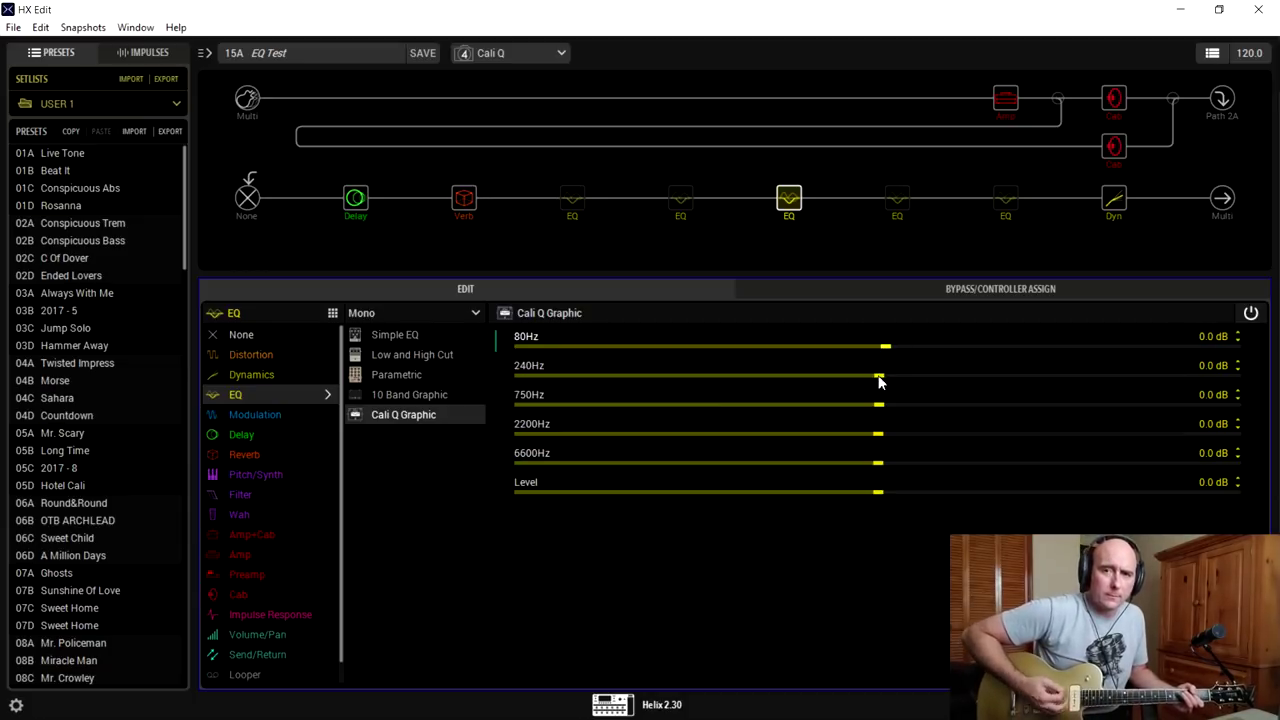
Audition the 240Hz band at +13.2 dB and -13.3 dB, and reset it to 0.0 dB
left_click_drag(879, 377, 1240, 378)
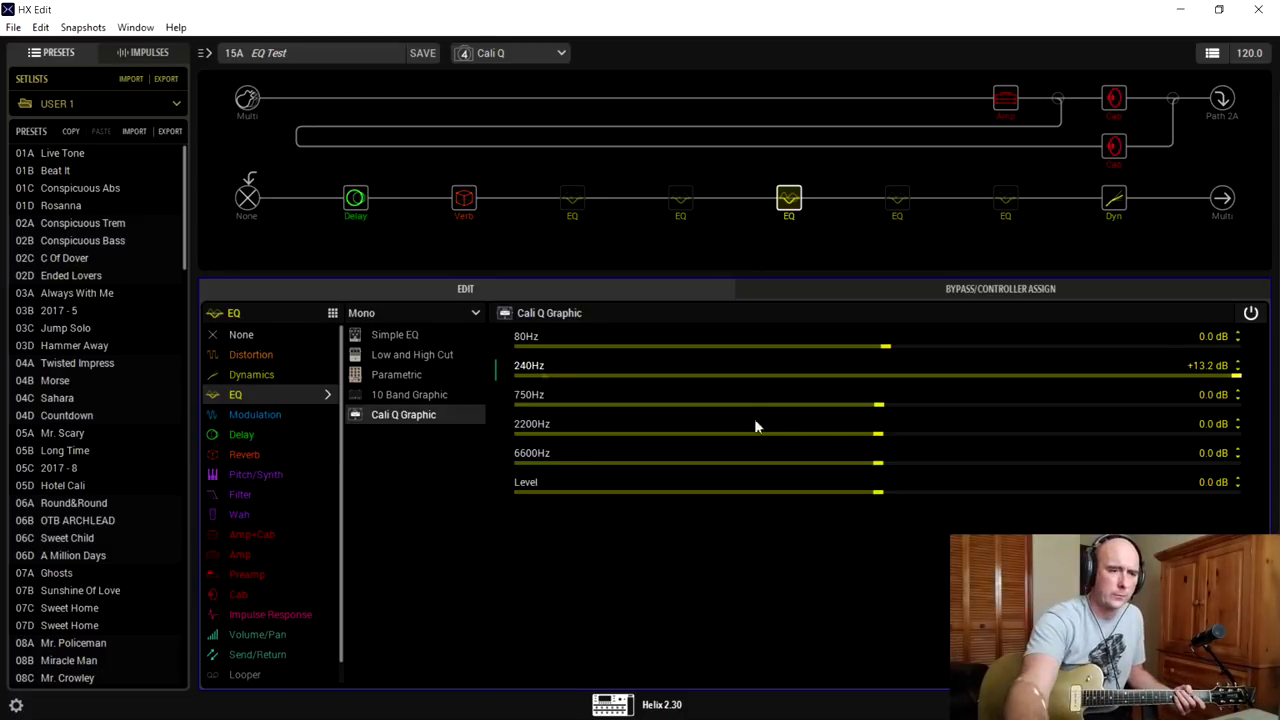
left_click(516, 380)
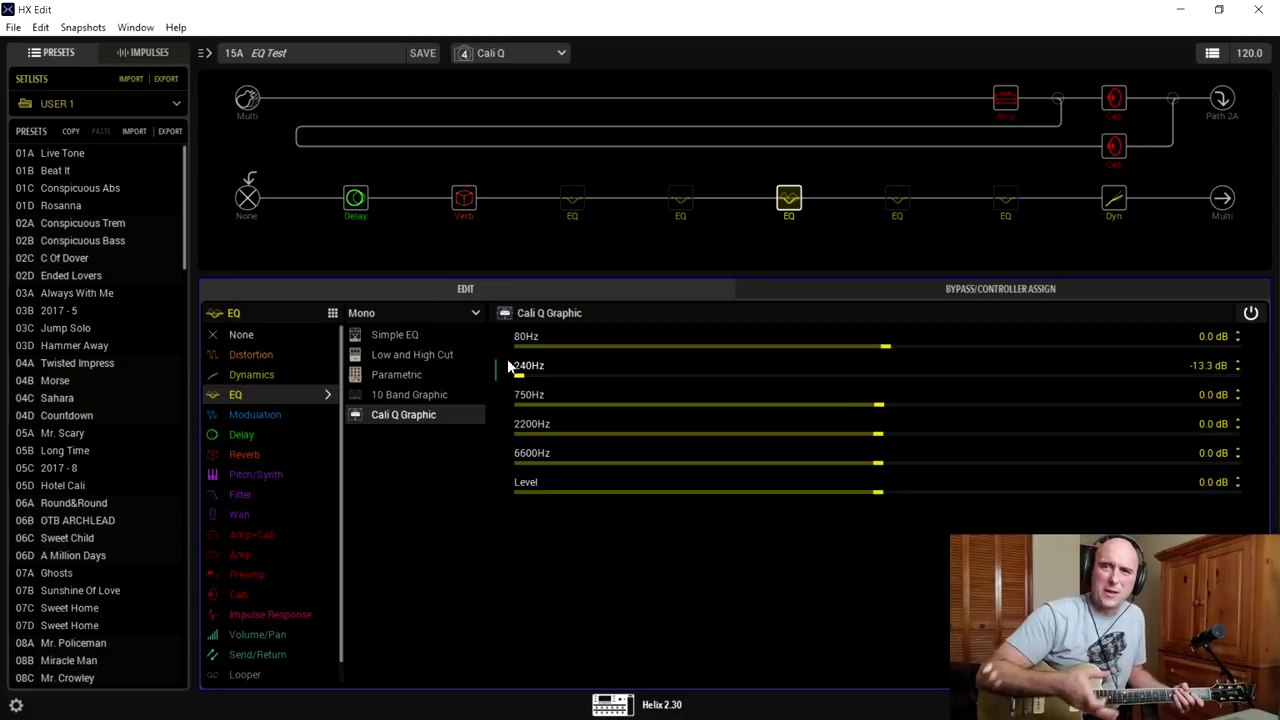
left_click(881, 375)
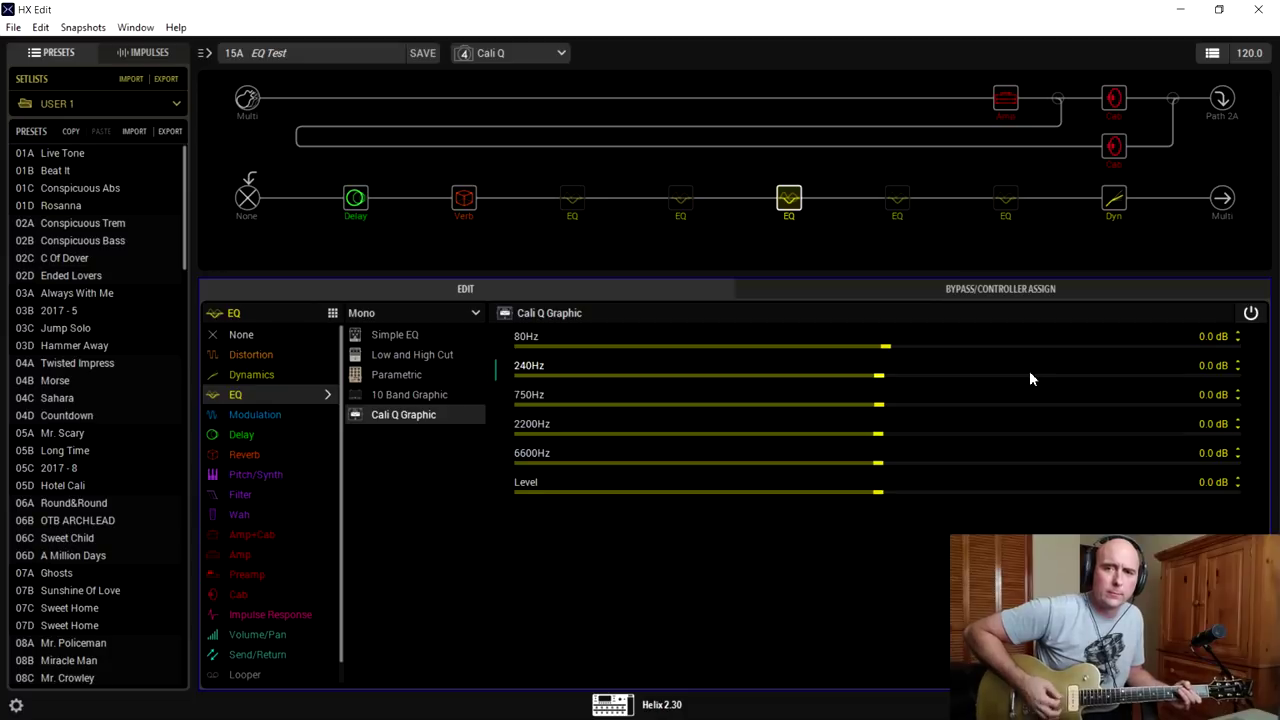
Audition the 750Hz band at +13.2 dB and -13.3 dB, and reset it to 0.0 dB
left_click(1240, 408)
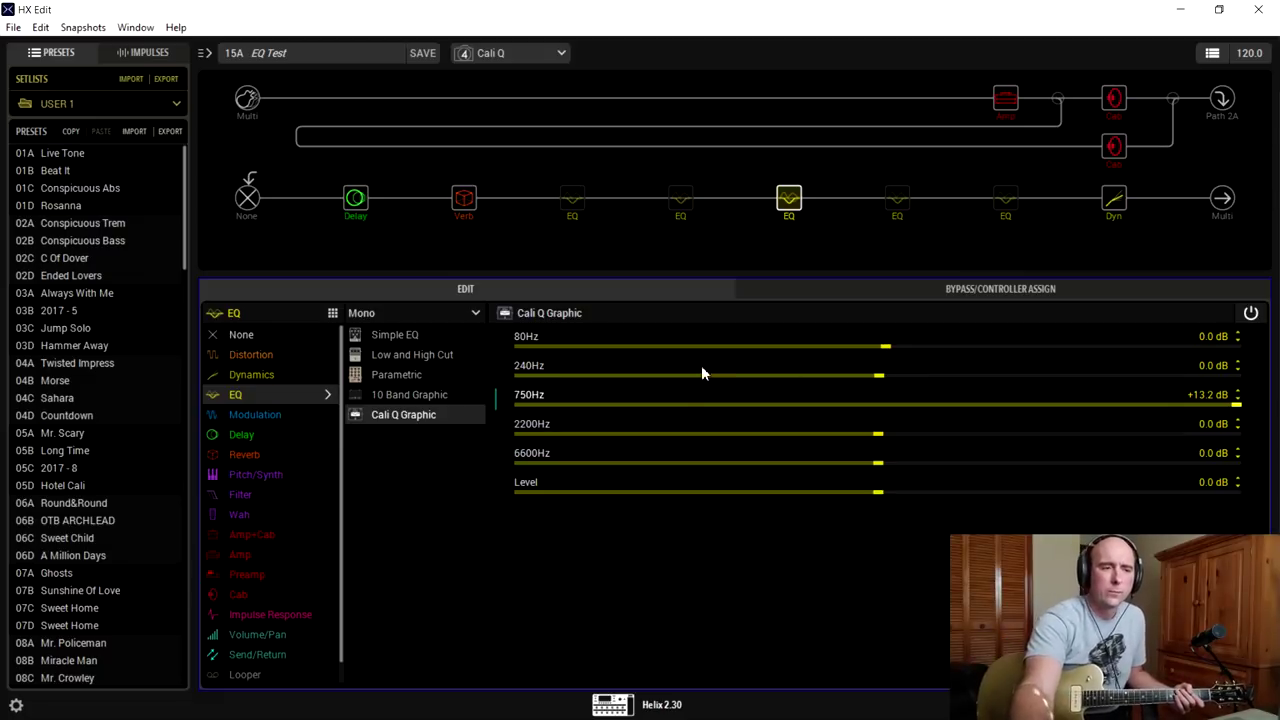
left_click(520, 405)
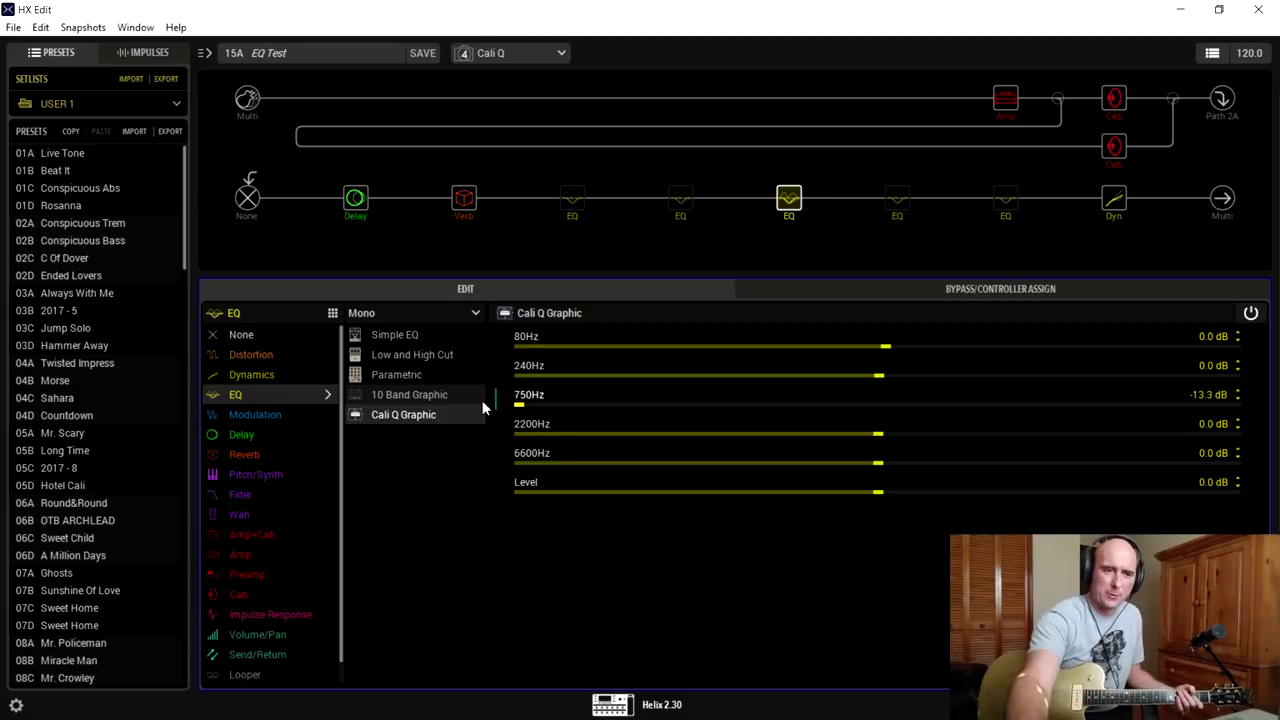
left_click(875, 404)
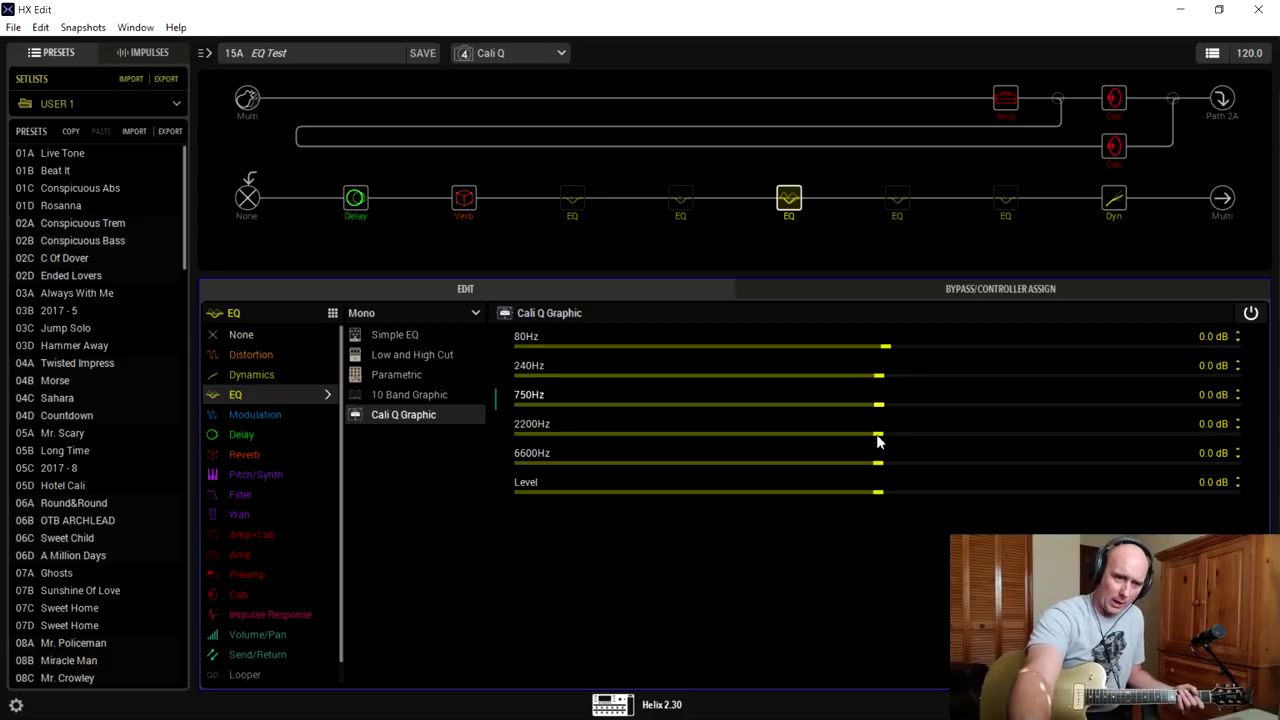
Audition the 2200Hz band at +9.6 dB and -9.6 dB, and reset it to 0.0 dB
left_click_drag(878, 440, 1252, 460)
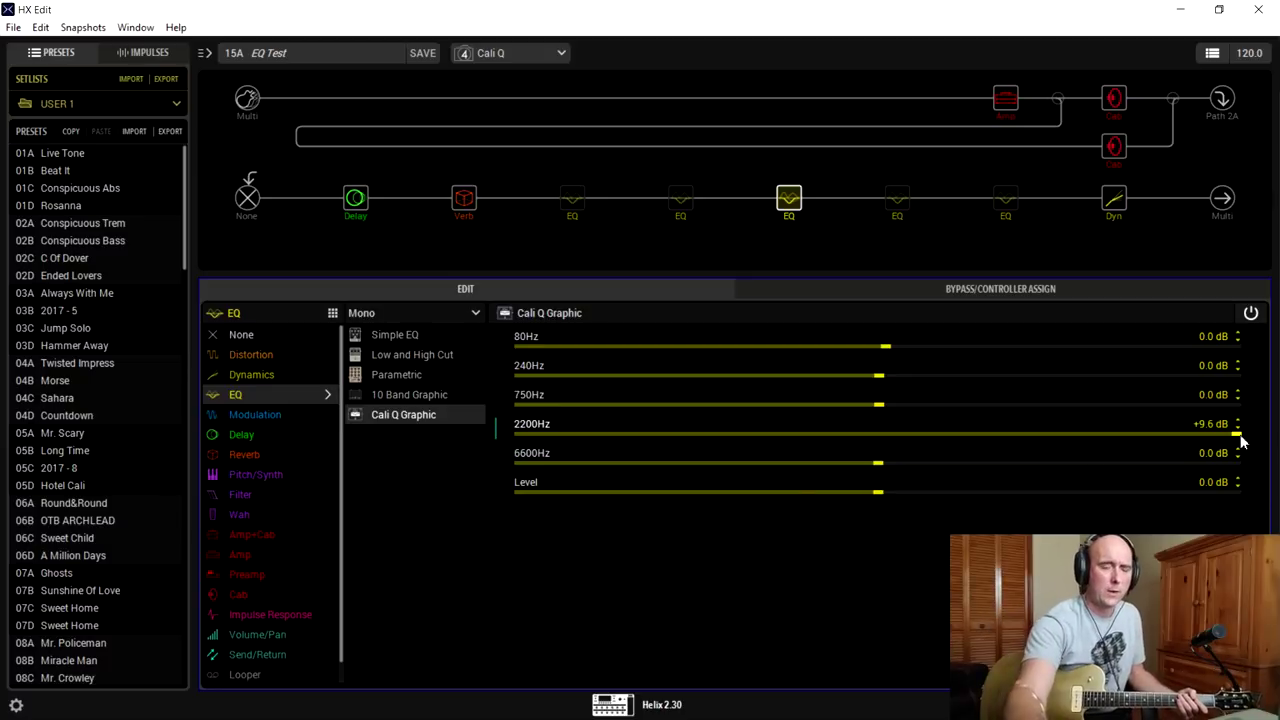
left_click(518, 434)
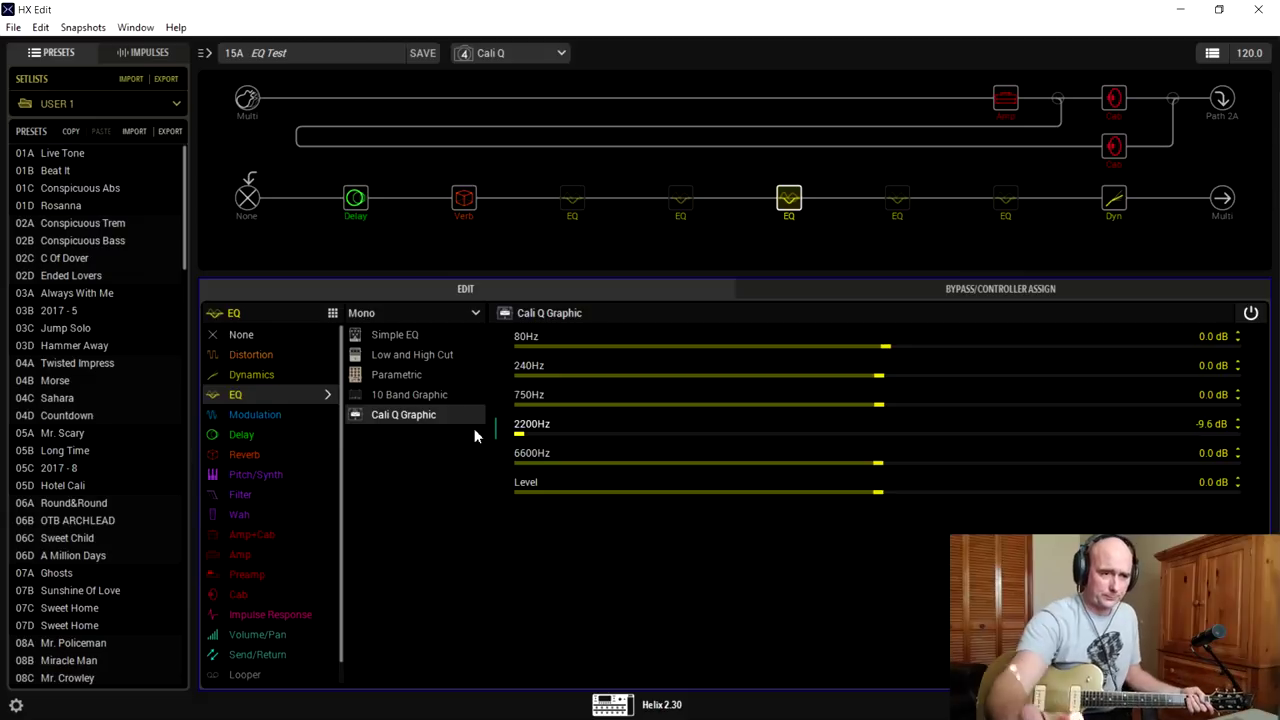
left_click(873, 434)
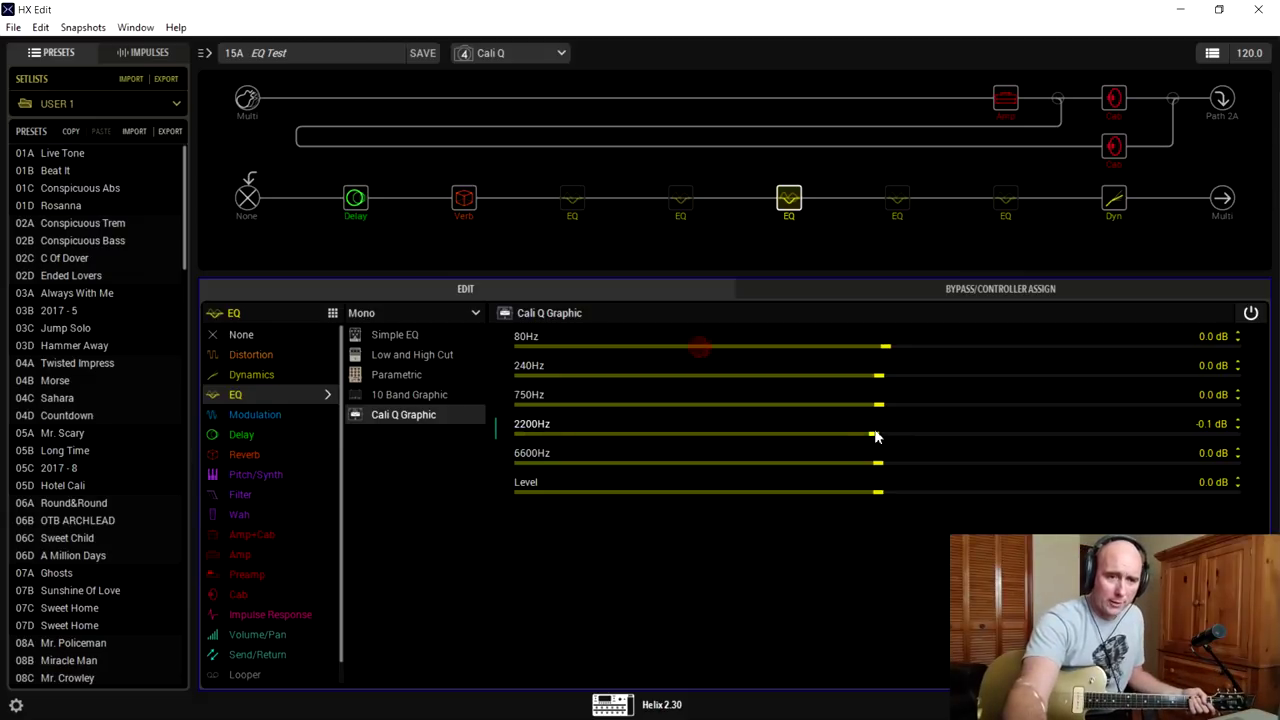
left_click_drag(874, 434, 877, 434)
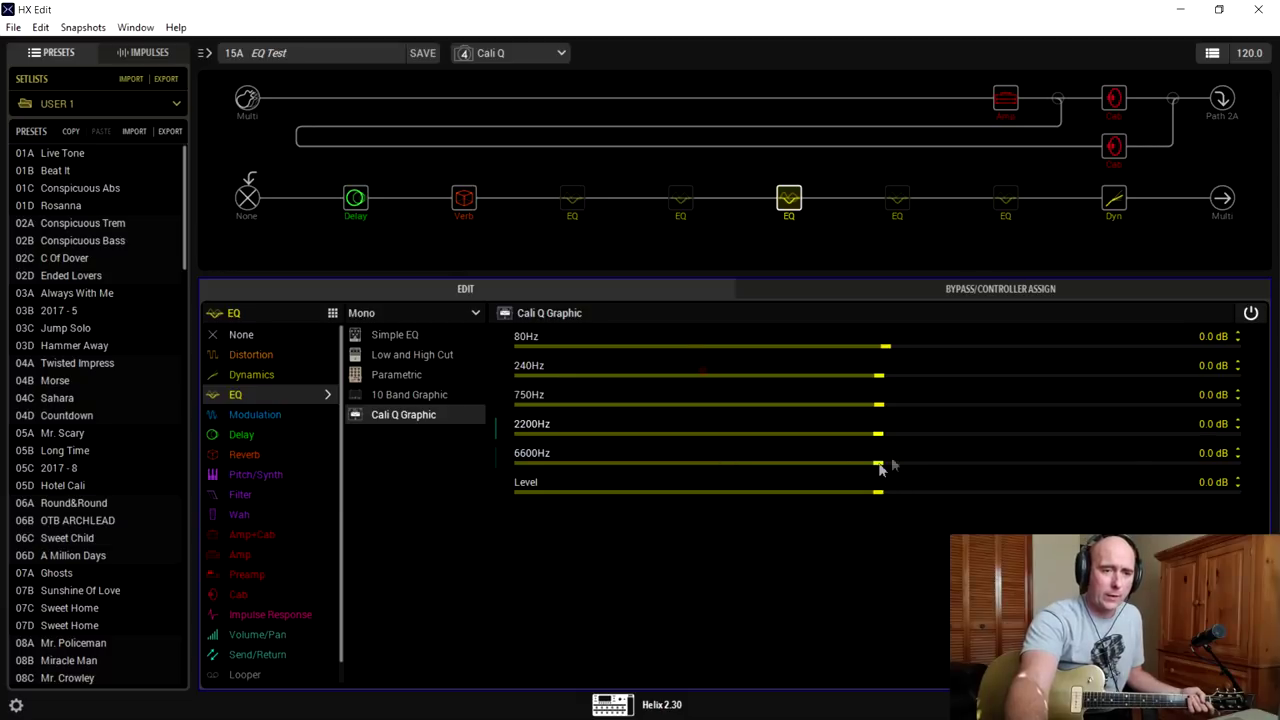
Audition the 6600Hz band at +9.6 dB and -9.6 dB, and reset it to 0.0 dB
left_click_drag(886, 465, 1279, 466)
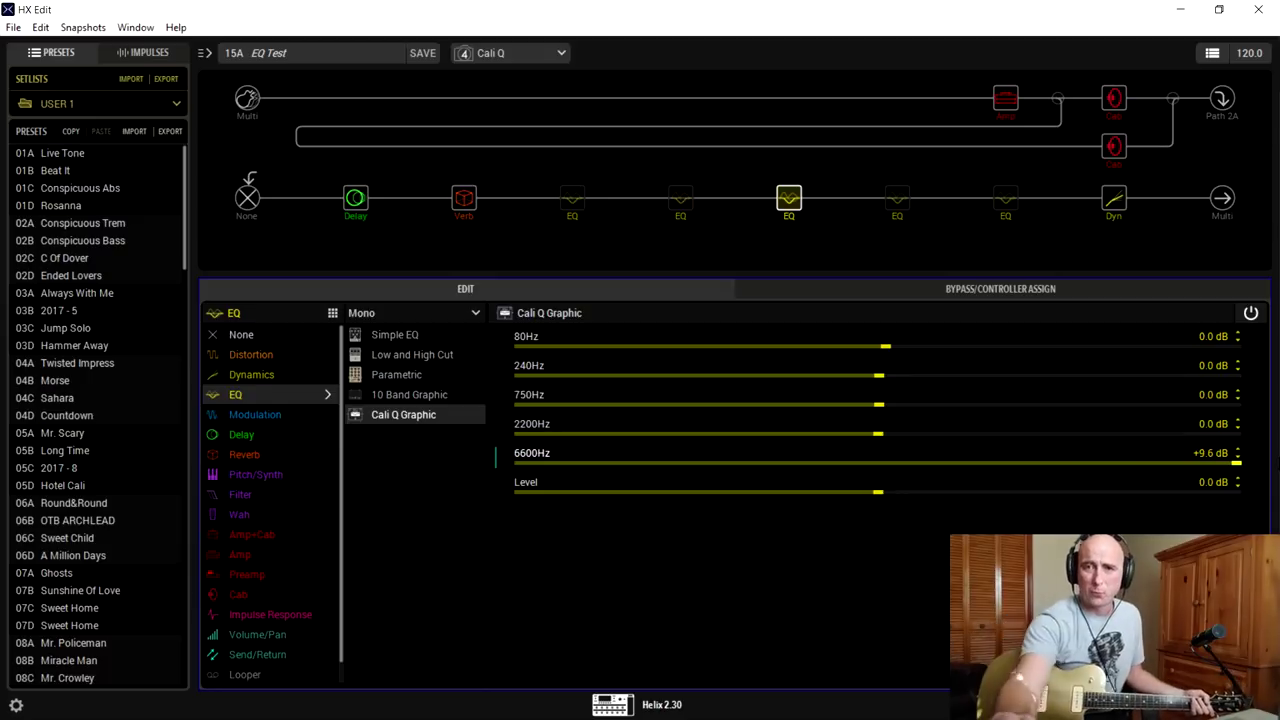
left_click(515, 463)
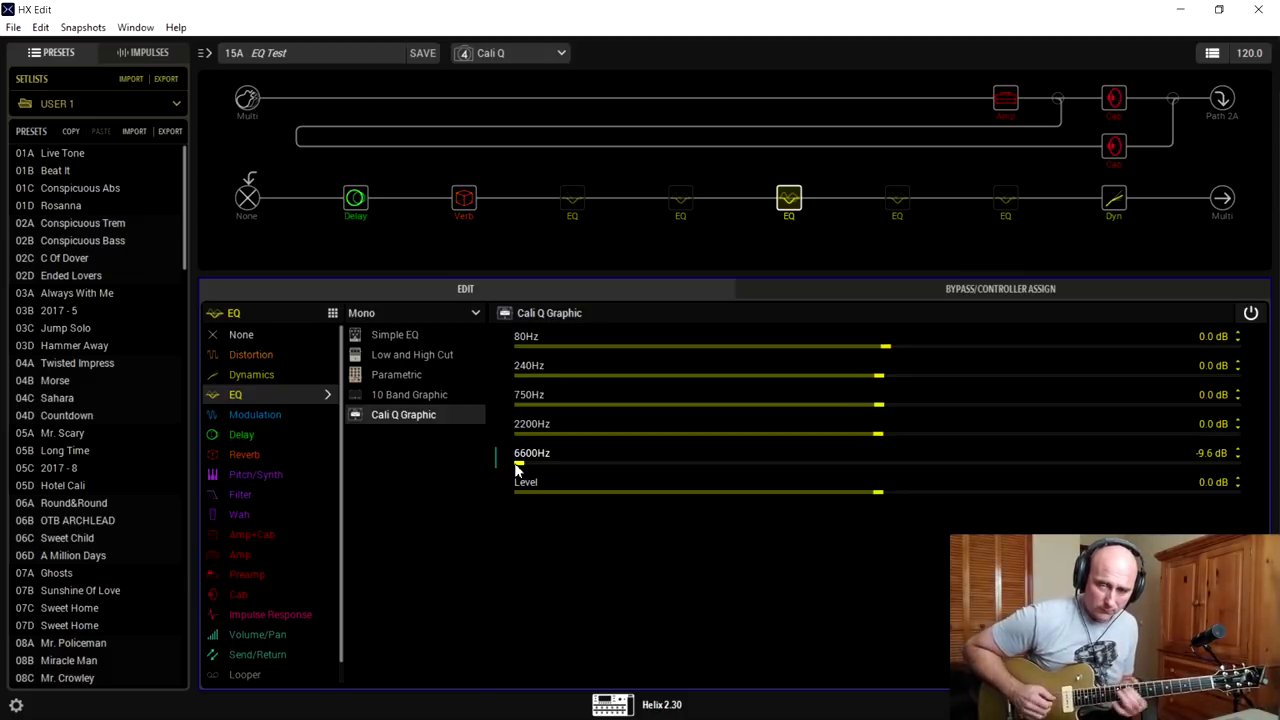
left_click(881, 470)
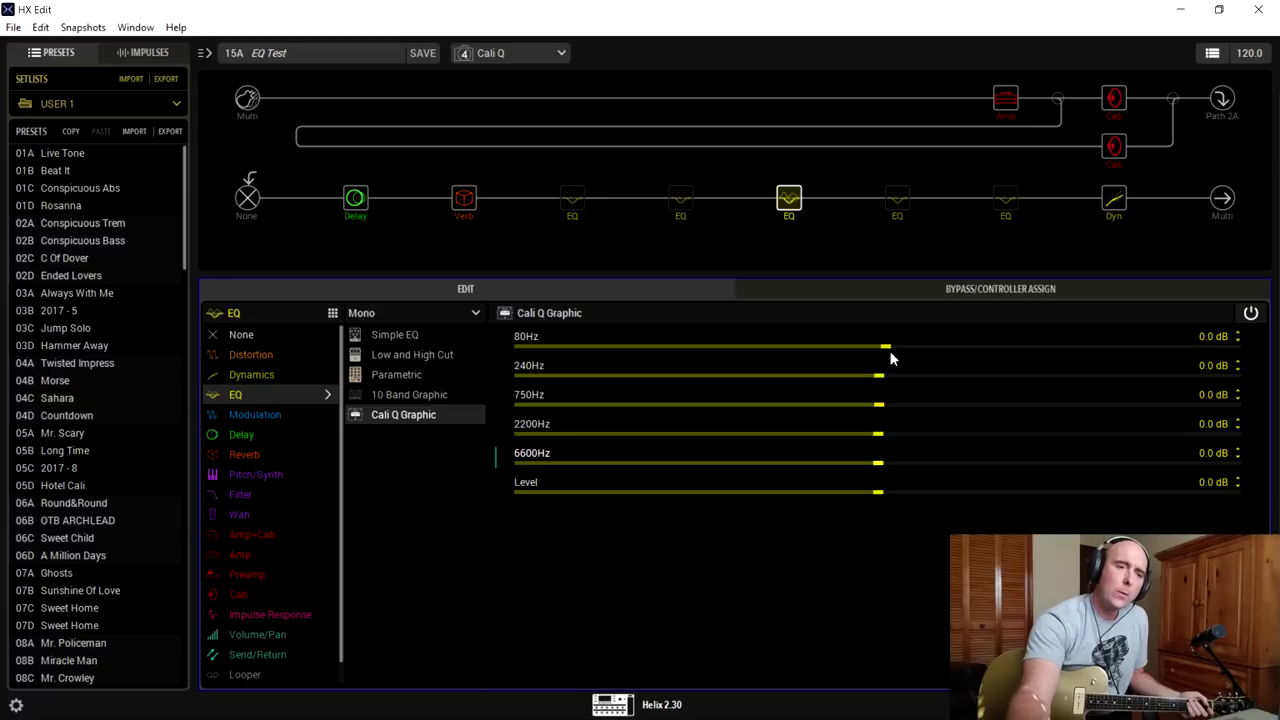
Raise the 80Hz band in small increments to +3.0 dB and bring it back to -0.2 dB
scroll(890, 354, "up", 5)
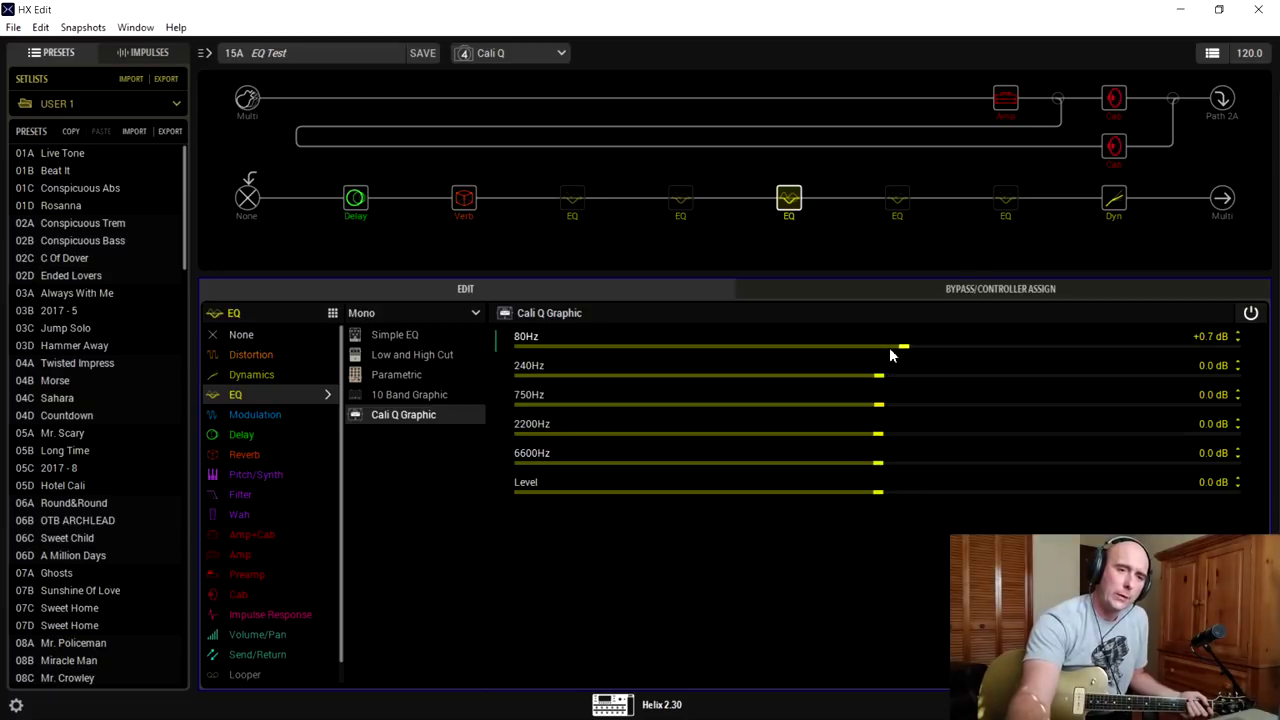
scroll(890, 354, "up", 13)
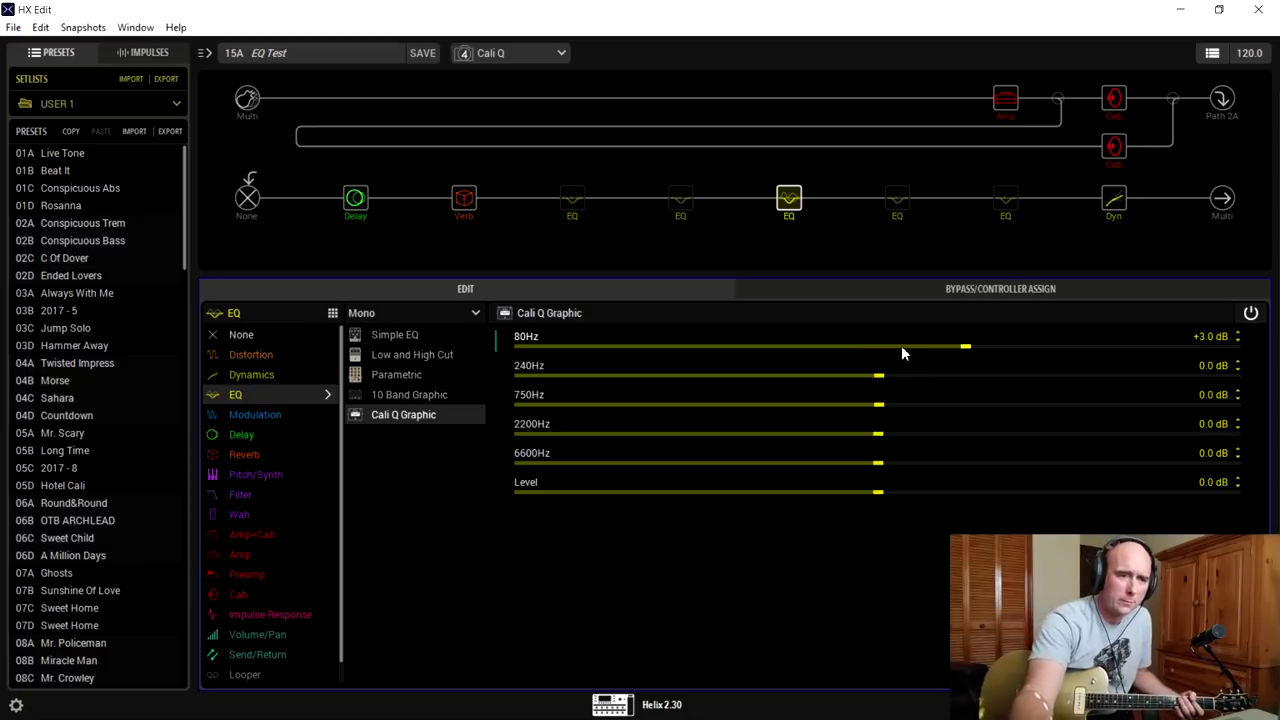
left_click(882, 347)
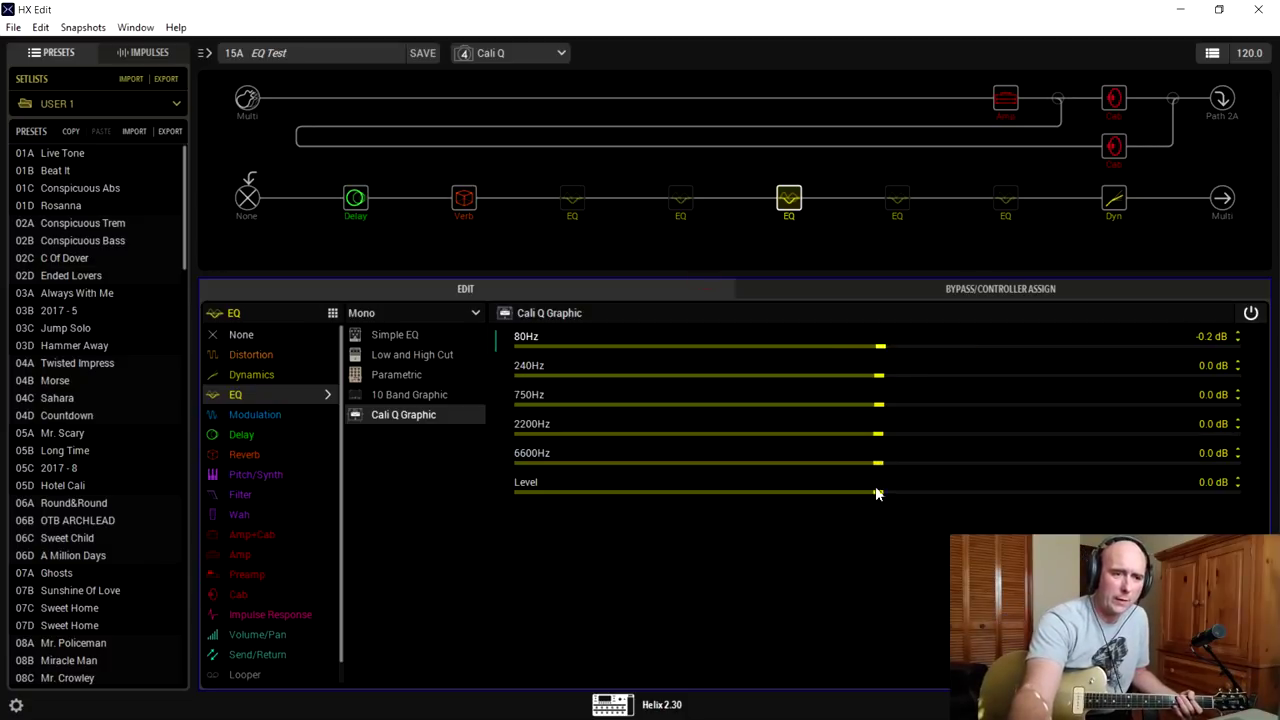
Lower the 6600Hz band gradually to -2.4 dB, and reset both it and the 80Hz band to 0.0 dB
scroll(878, 463, "down", 7)
scroll(880, 467, "down", 17)
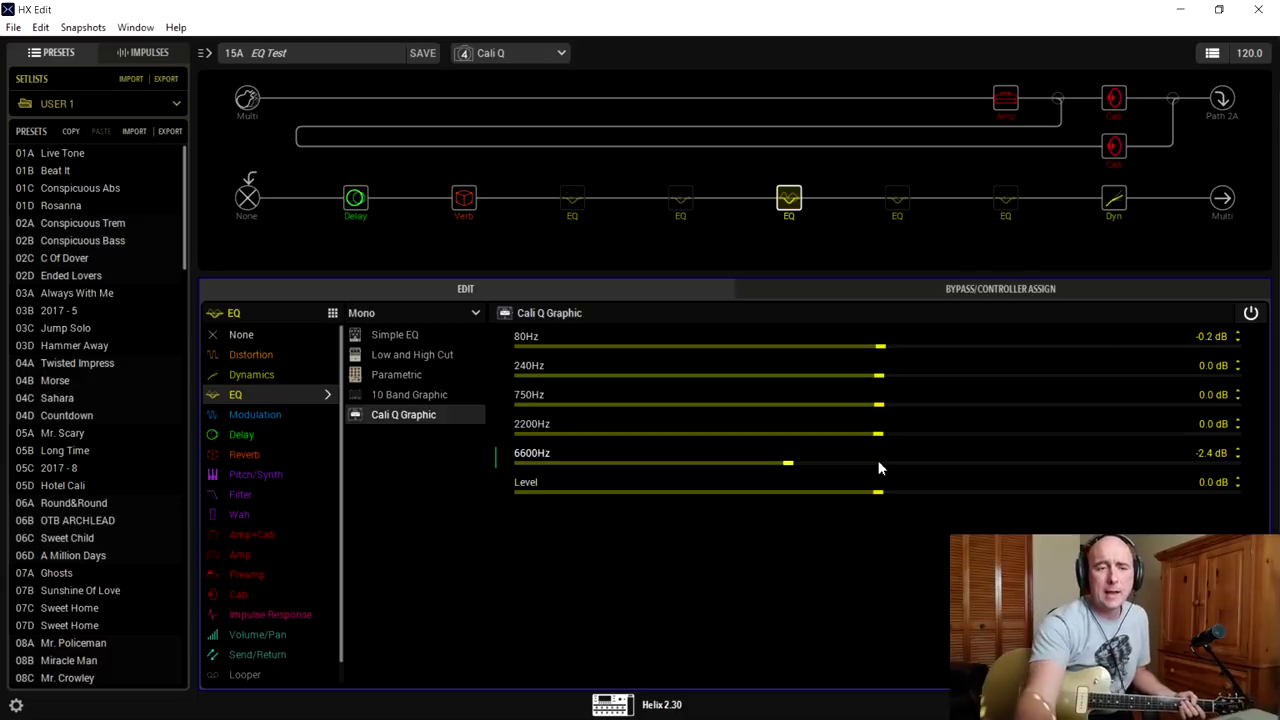
left_click(878, 465)
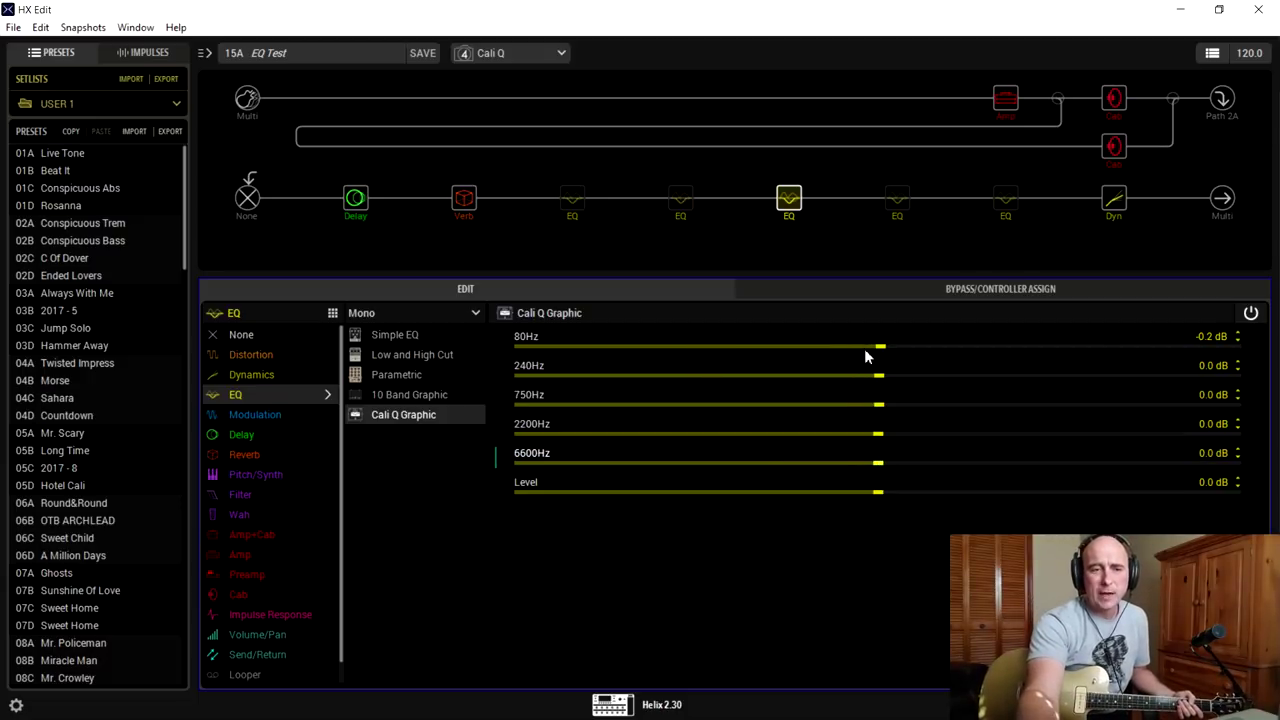
scroll(866, 352, "up", 2)
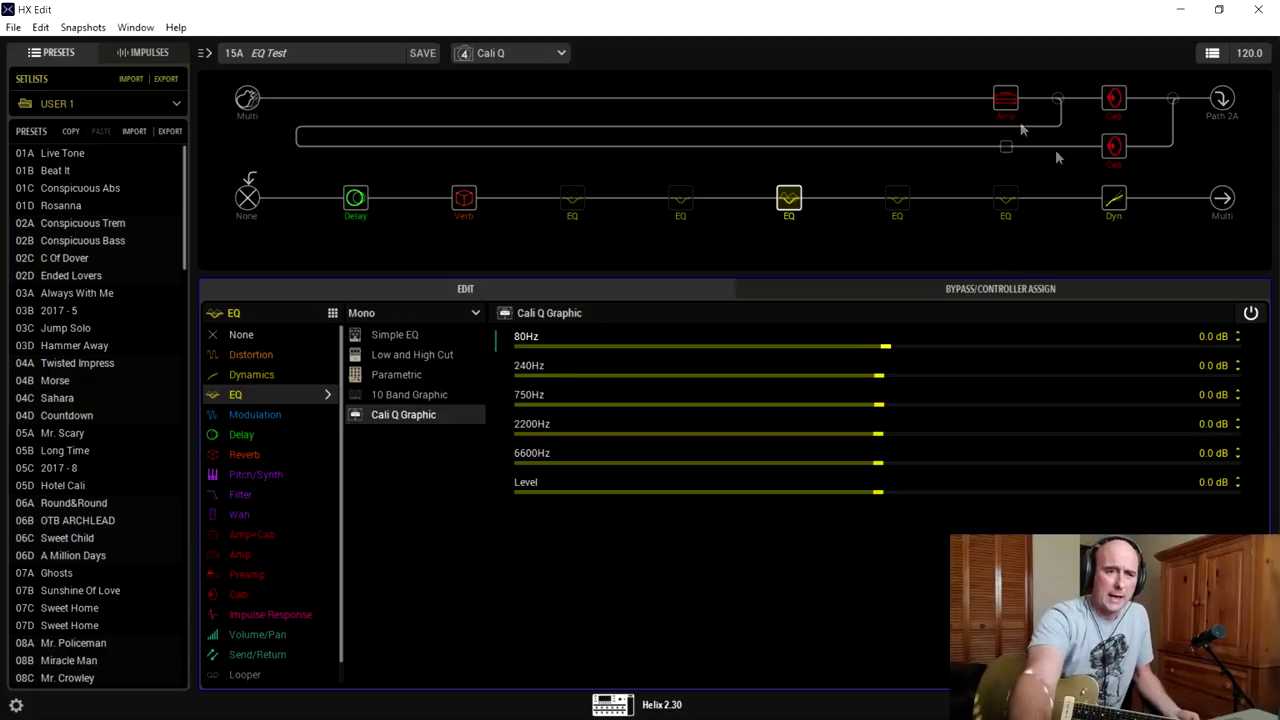
Open the Derailed Ingrid amp block's settings
left_click(1005, 97)
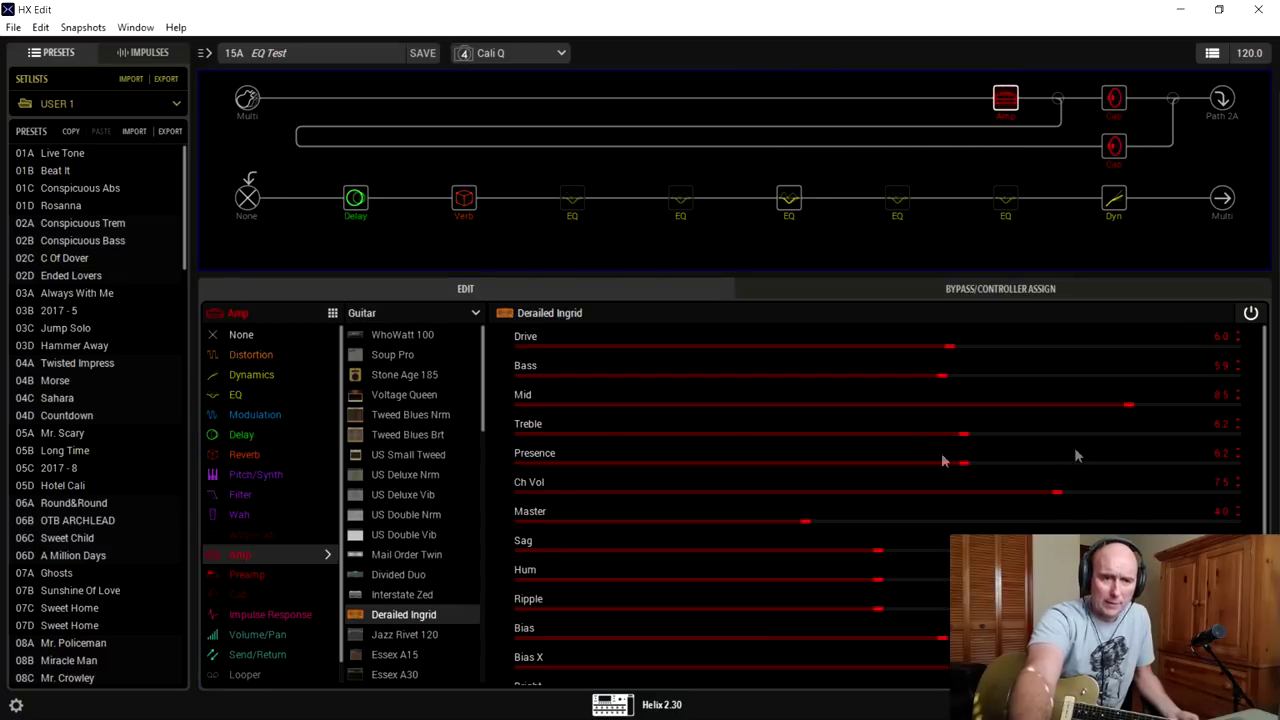